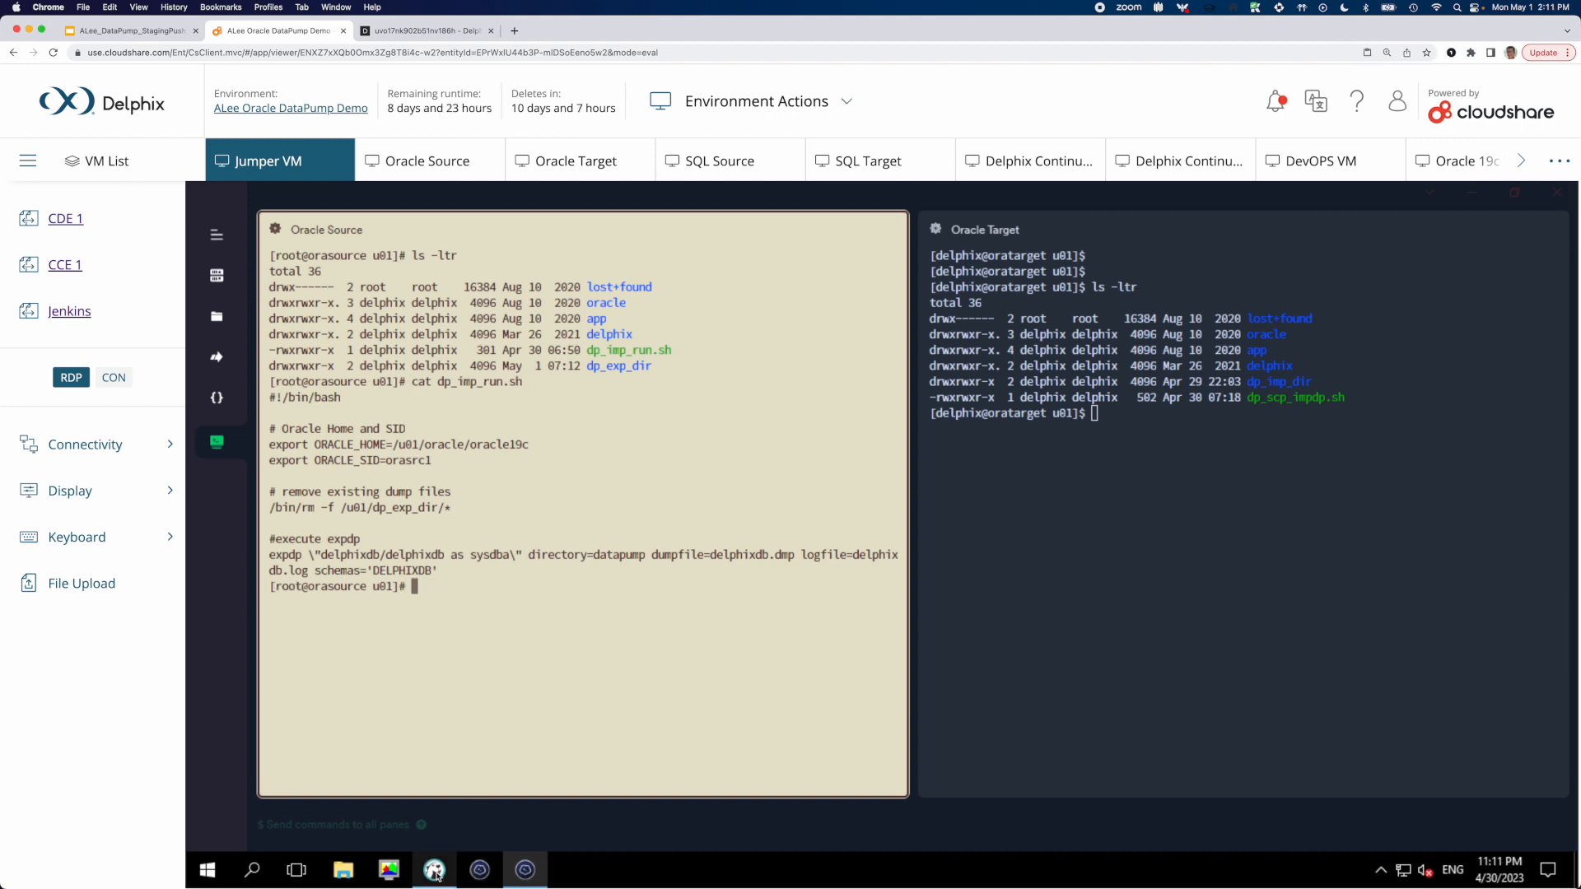
Switch to DBeaver and compare the EMPLOYEES query results of the ORASRC1 source with those of the vDB
left_click(435, 871)
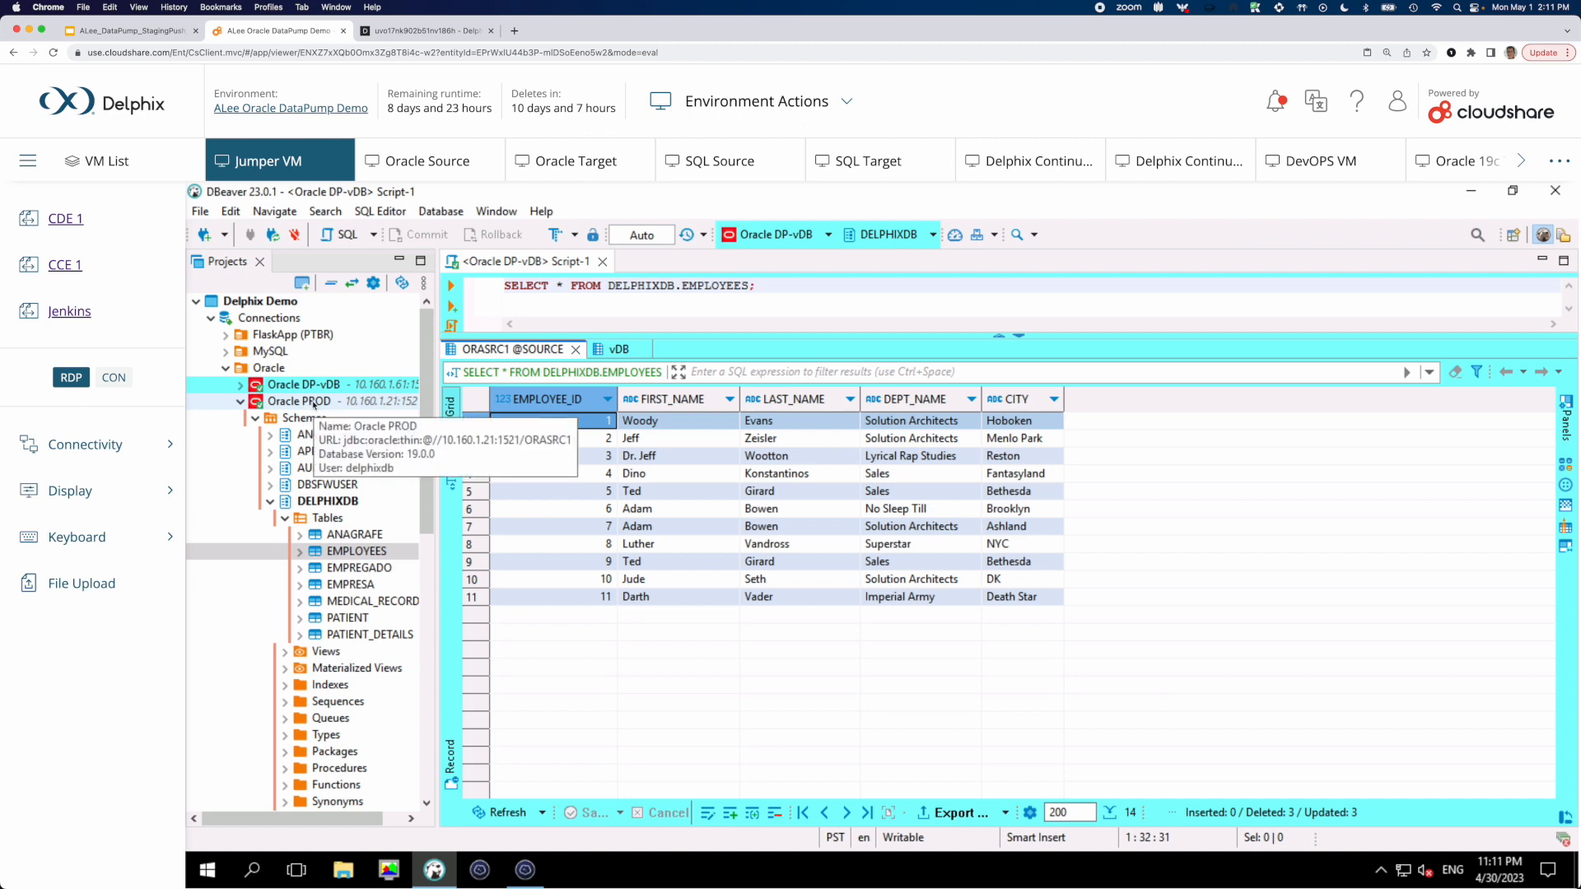
left_click(314, 405)
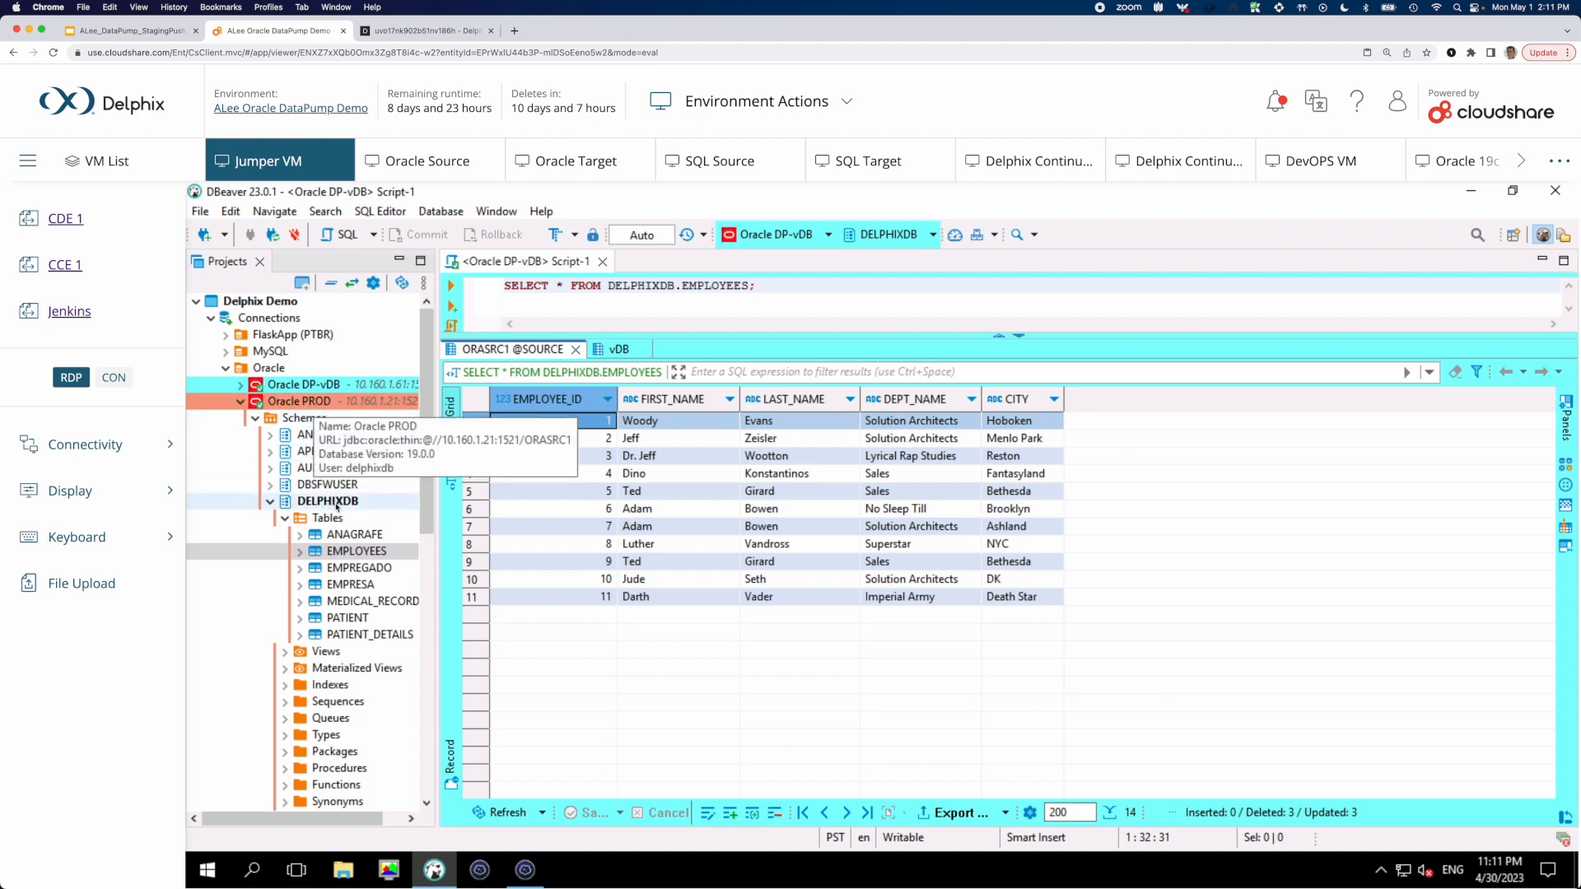
left_click(346, 552)
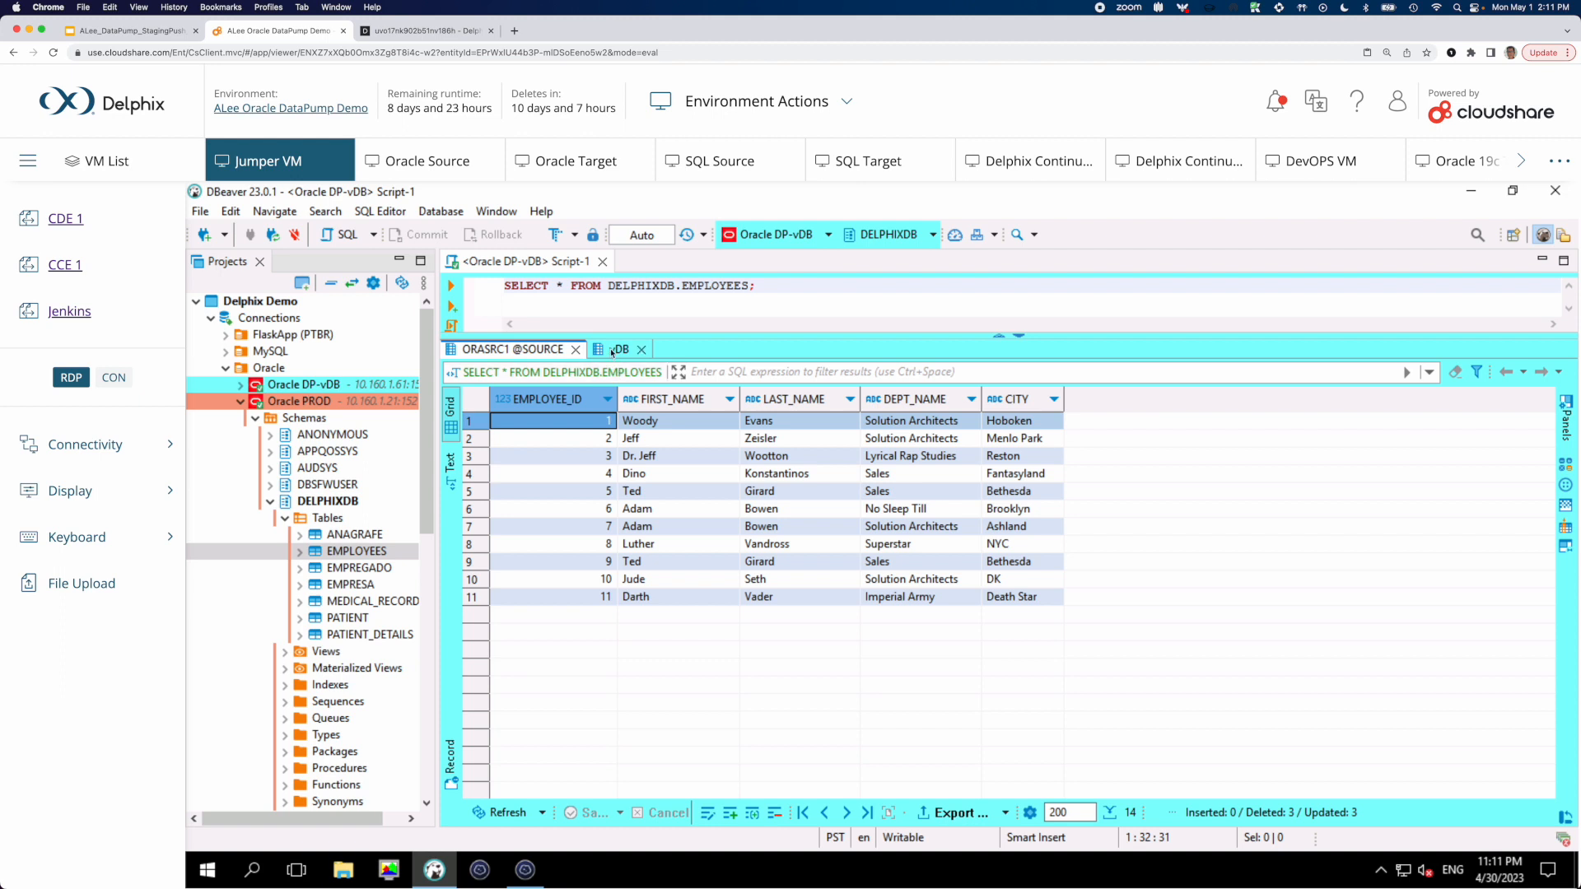
left_click(612, 352)
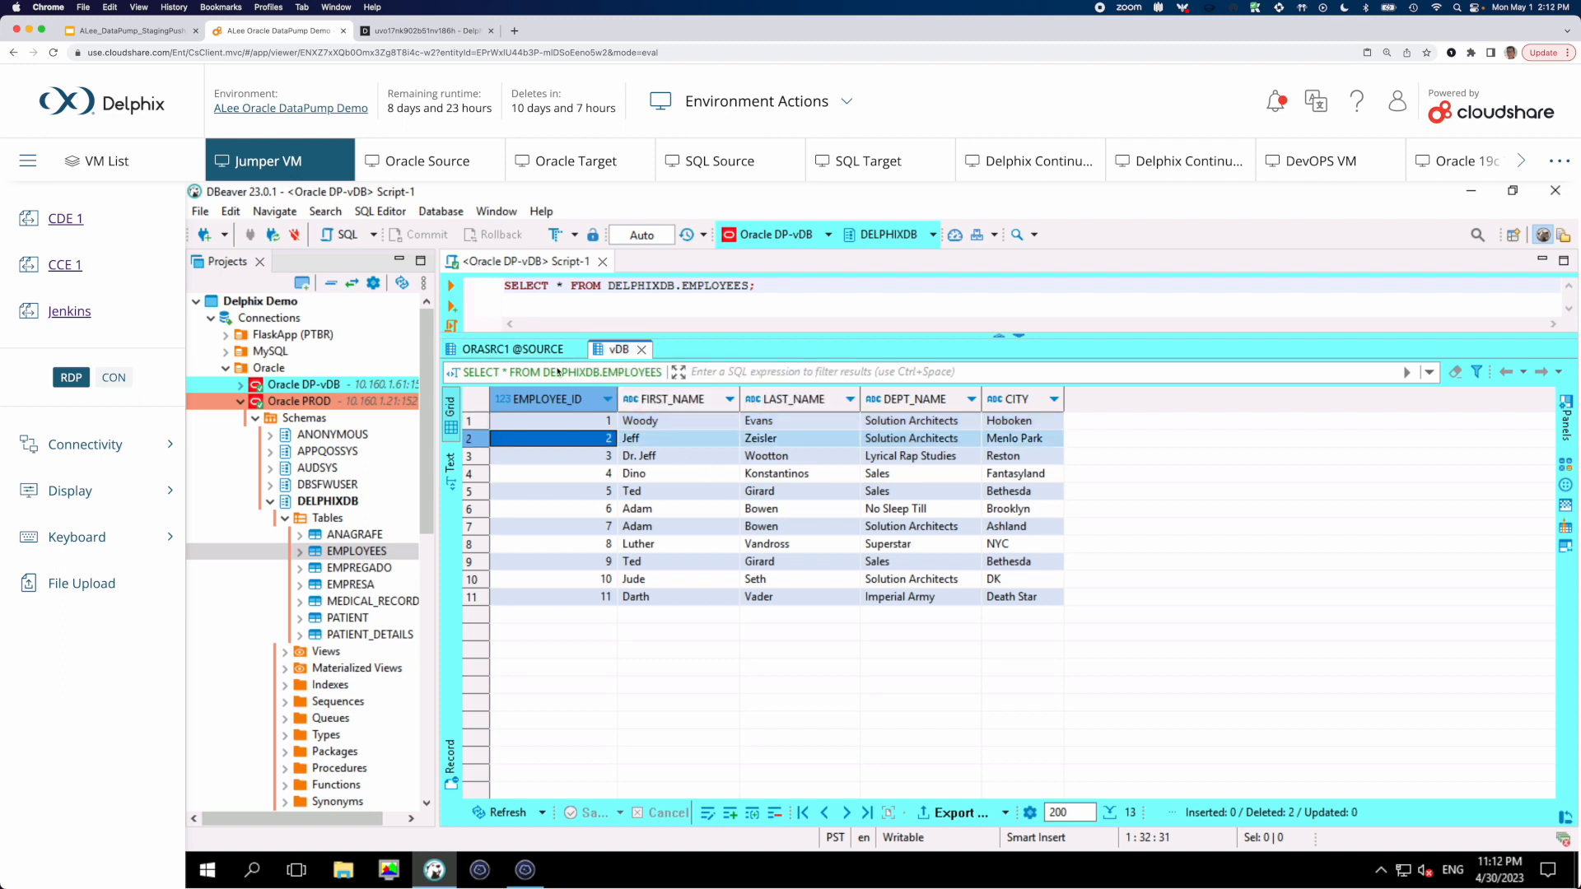
left_click(539, 352)
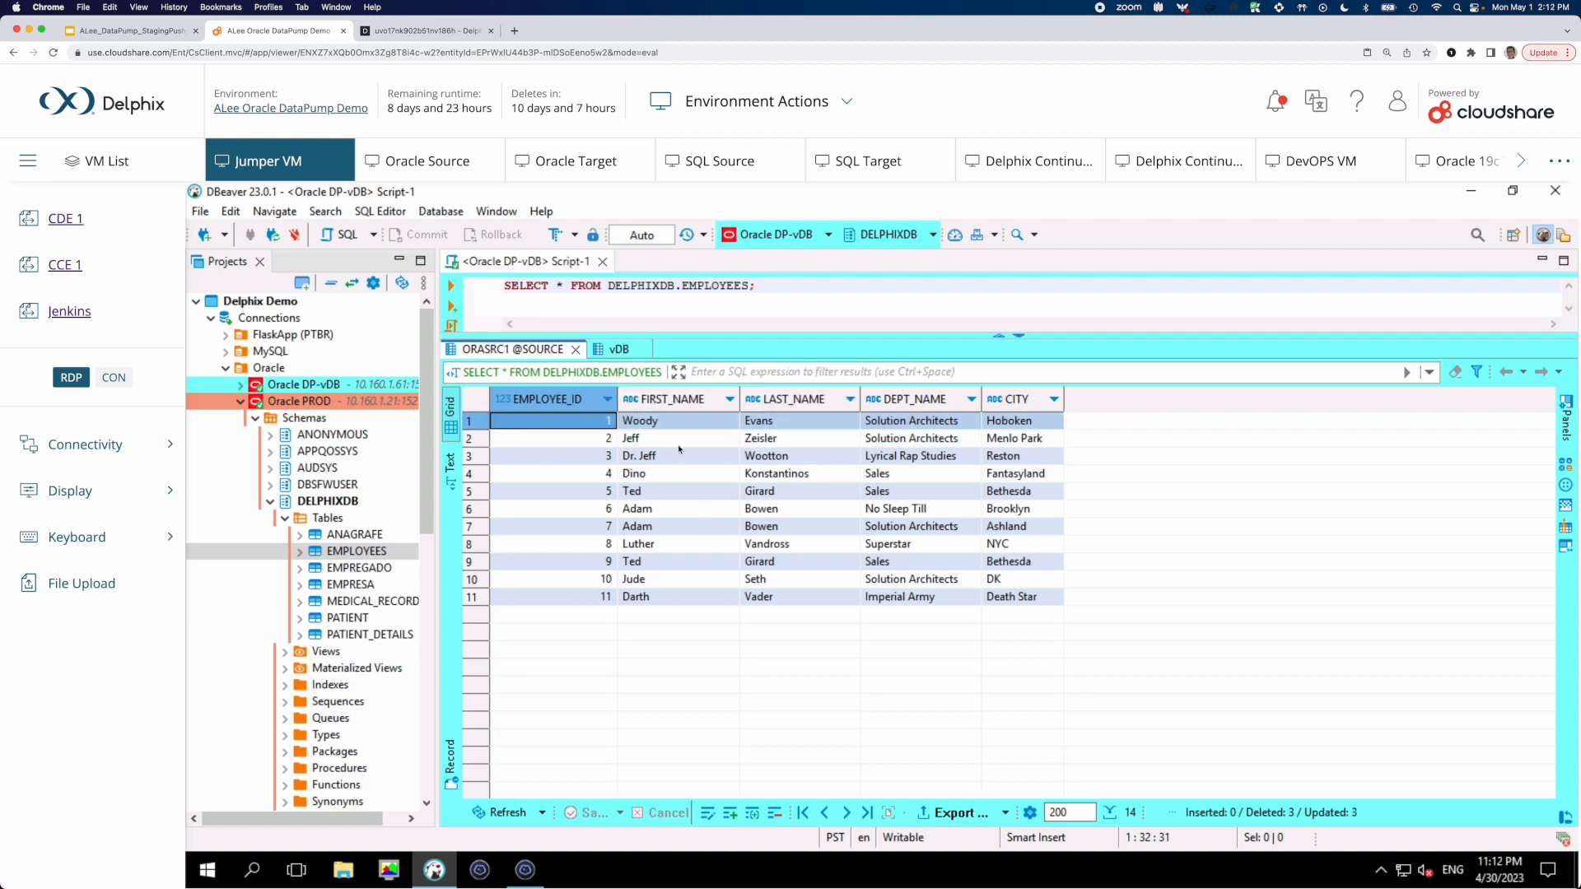
left_click(617, 353)
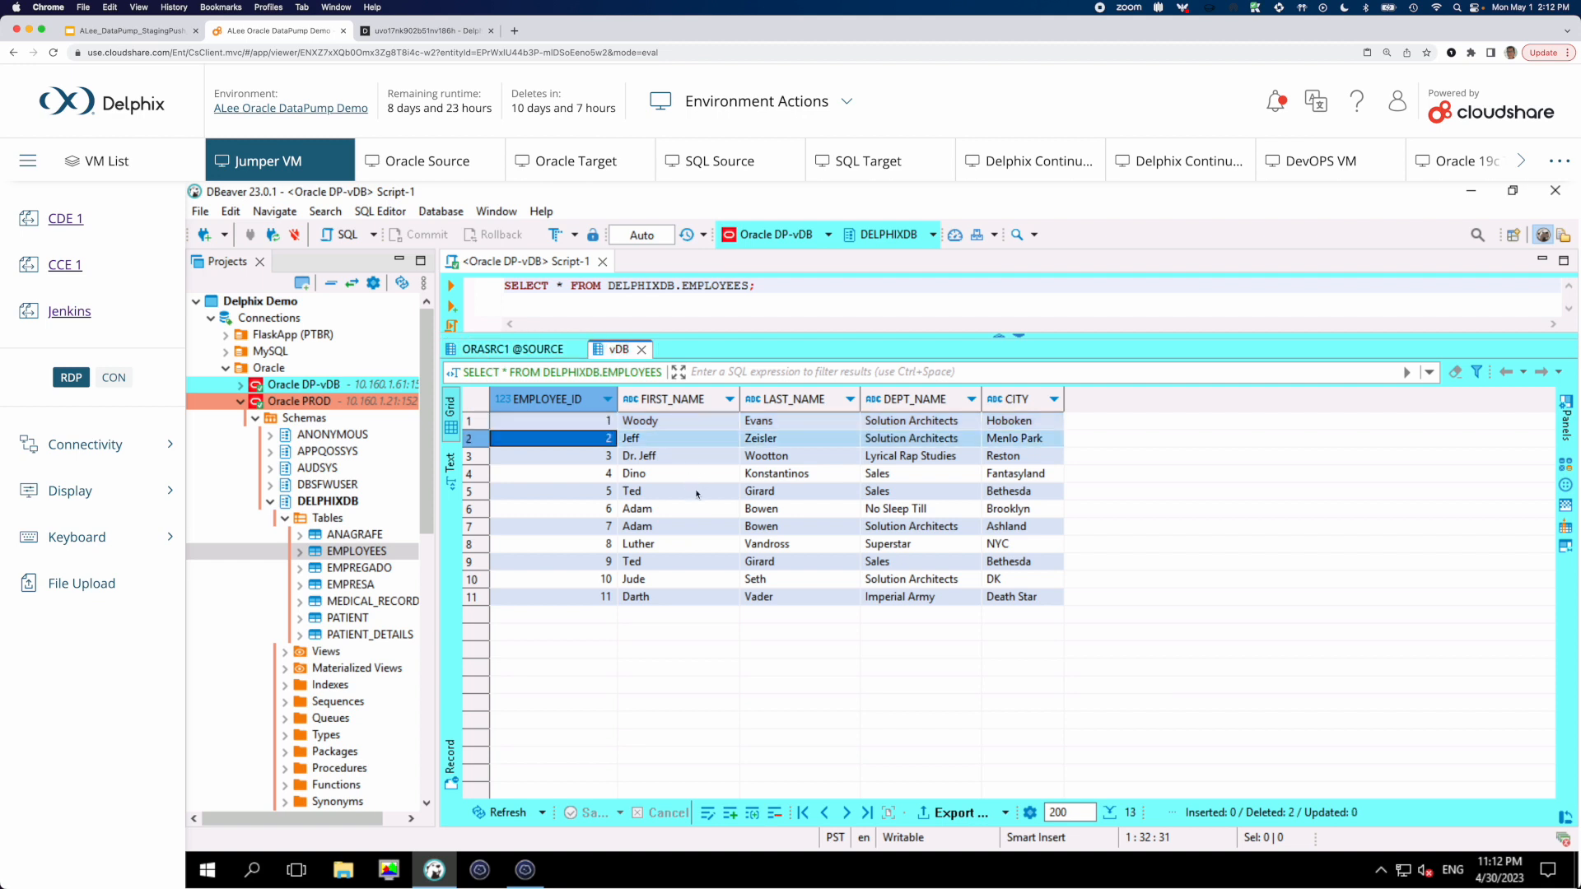
Review the Data Pump automation diagram in the Google Slides presentation, and return to the ORASRC1 source results in DBeaver
left_click(130, 31)
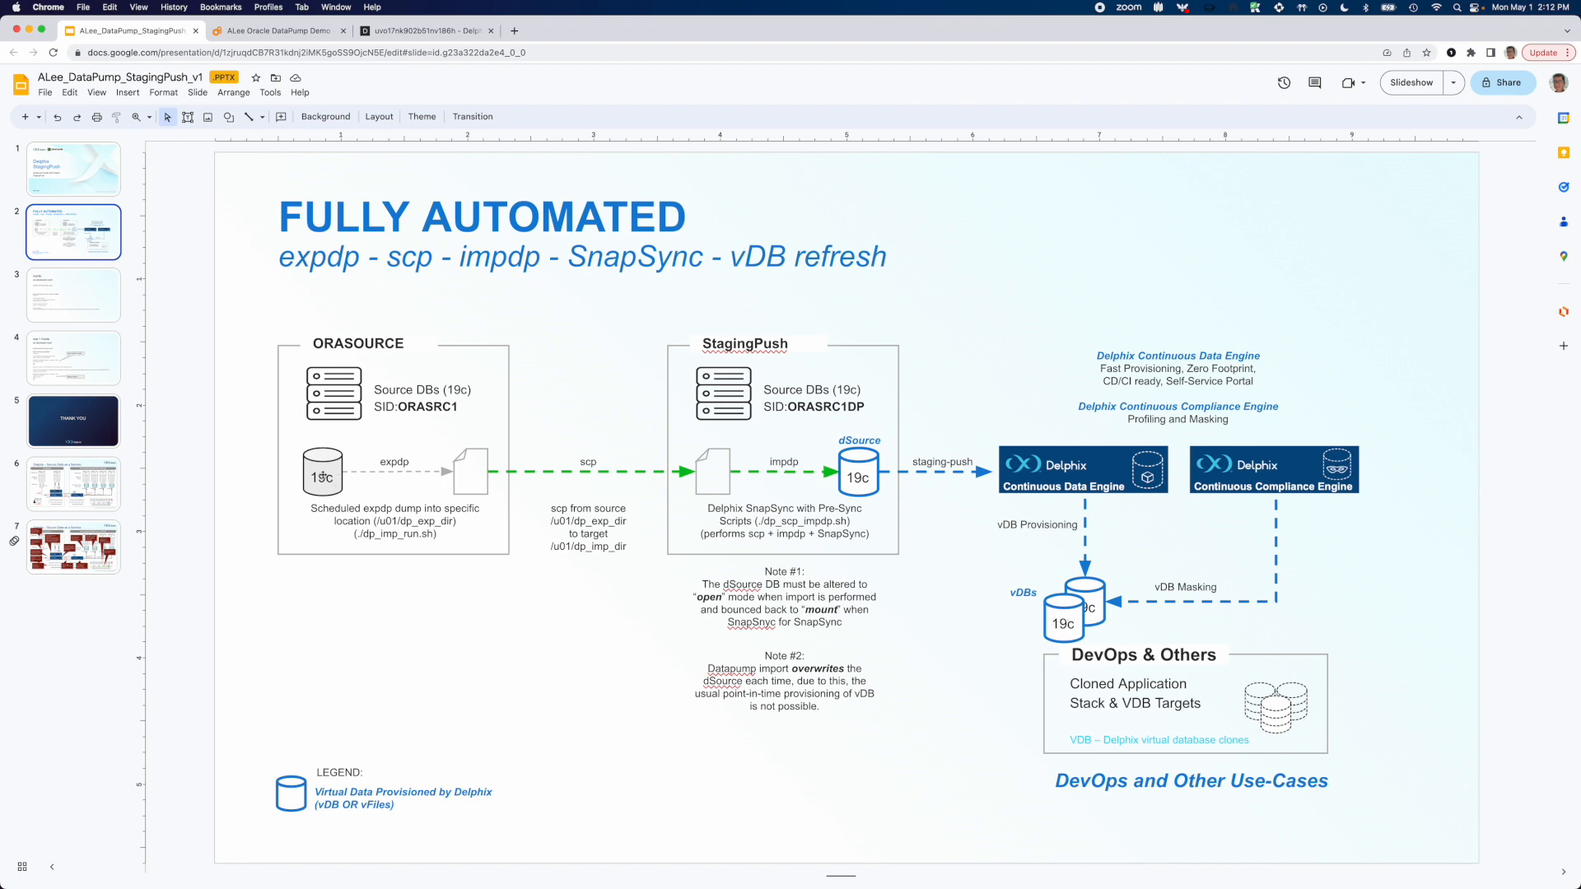
left_click(285, 33)
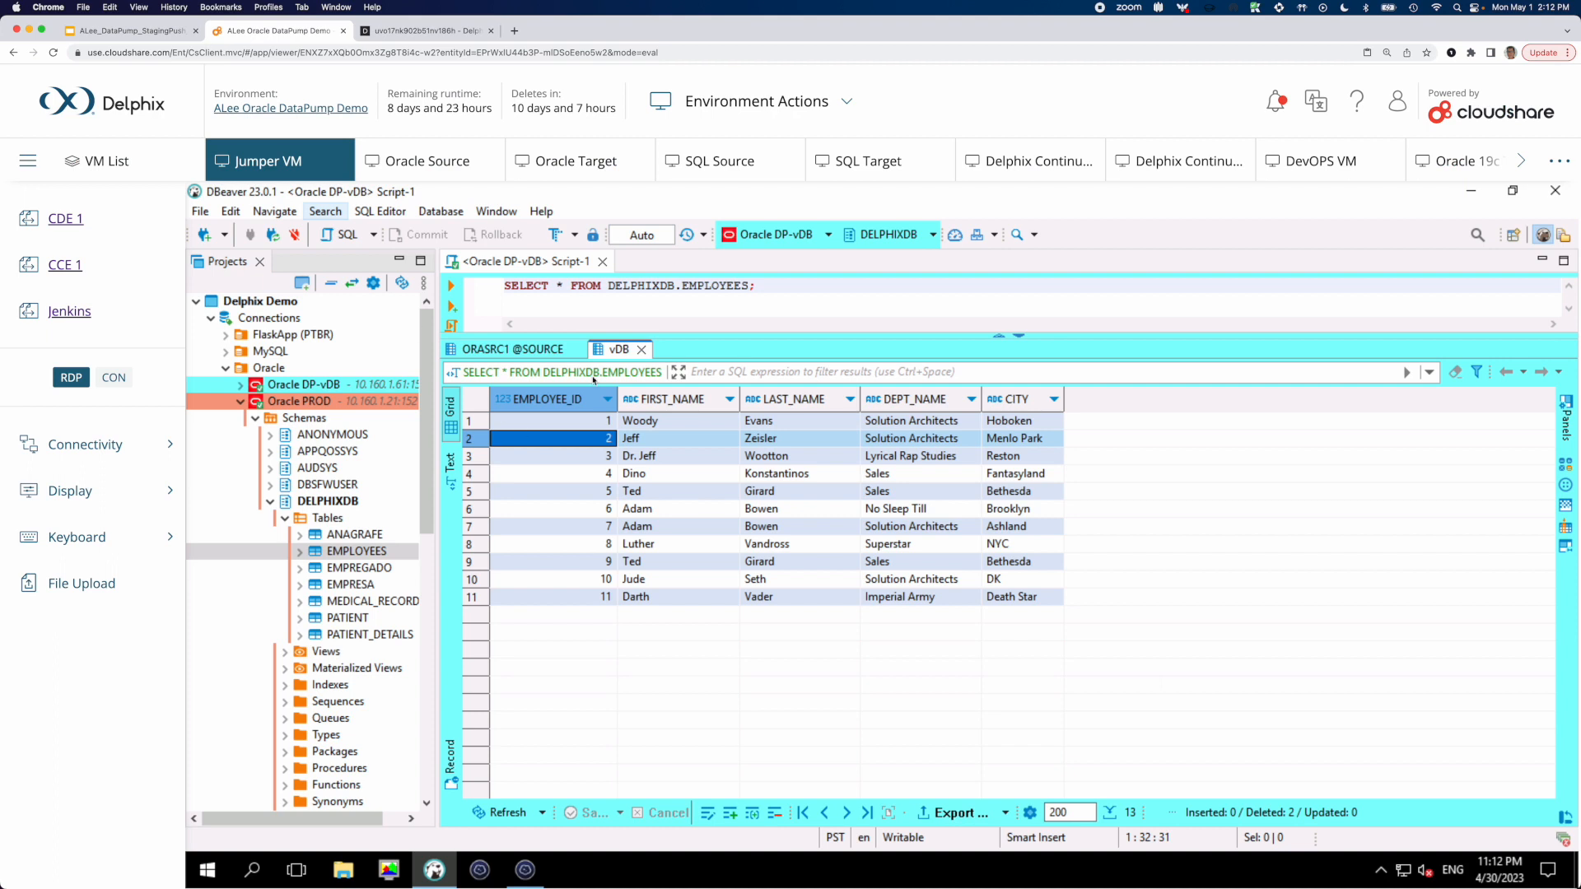
left_click(527, 350)
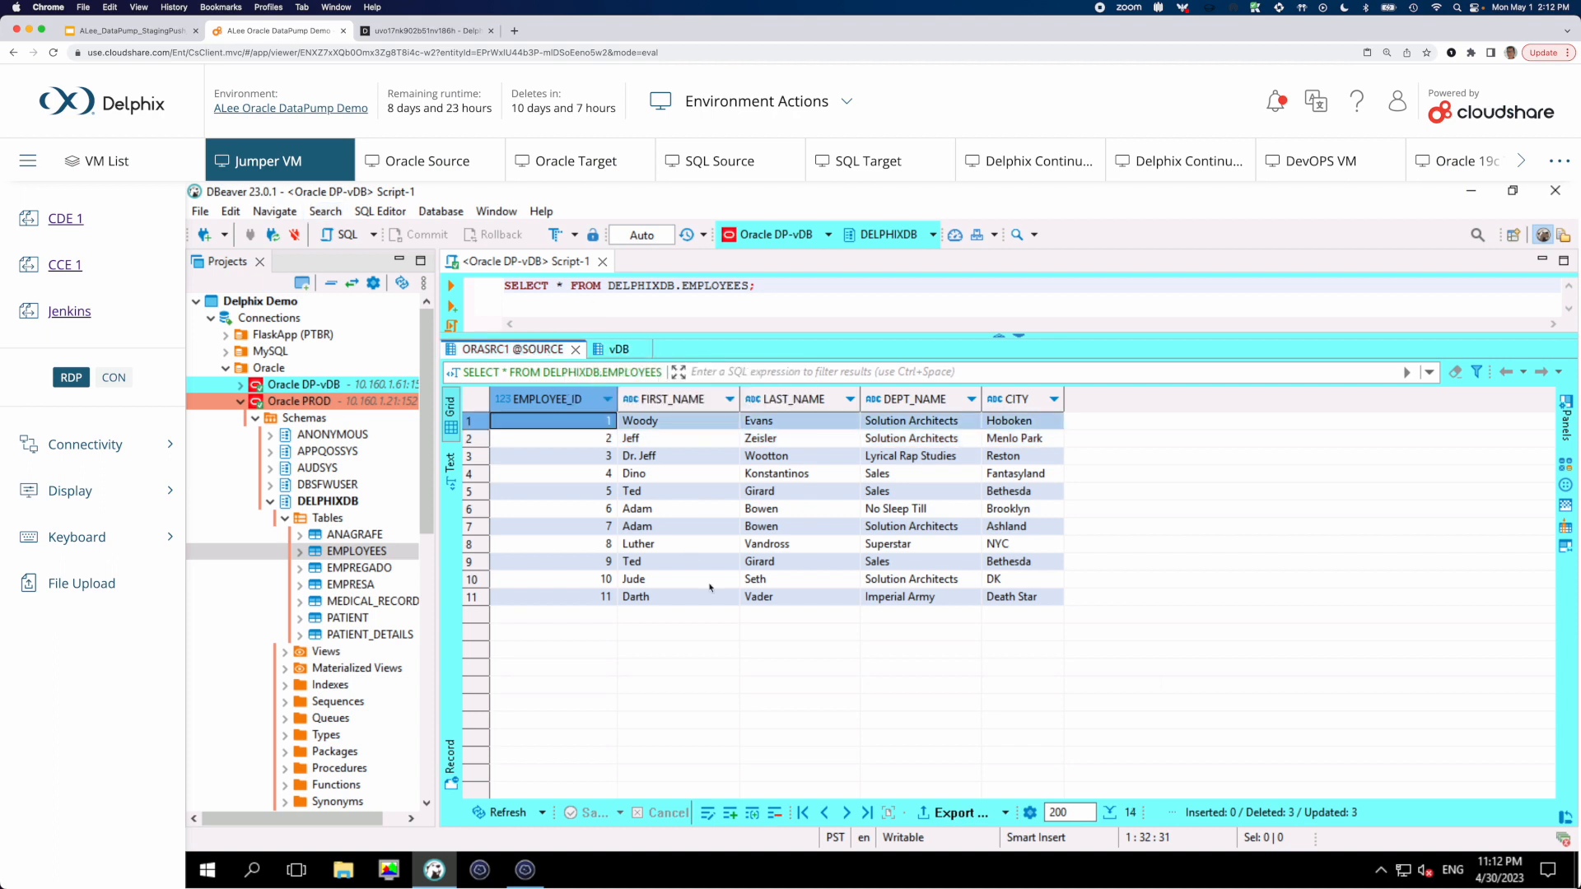
left_click(525, 870)
left_click(435, 871)
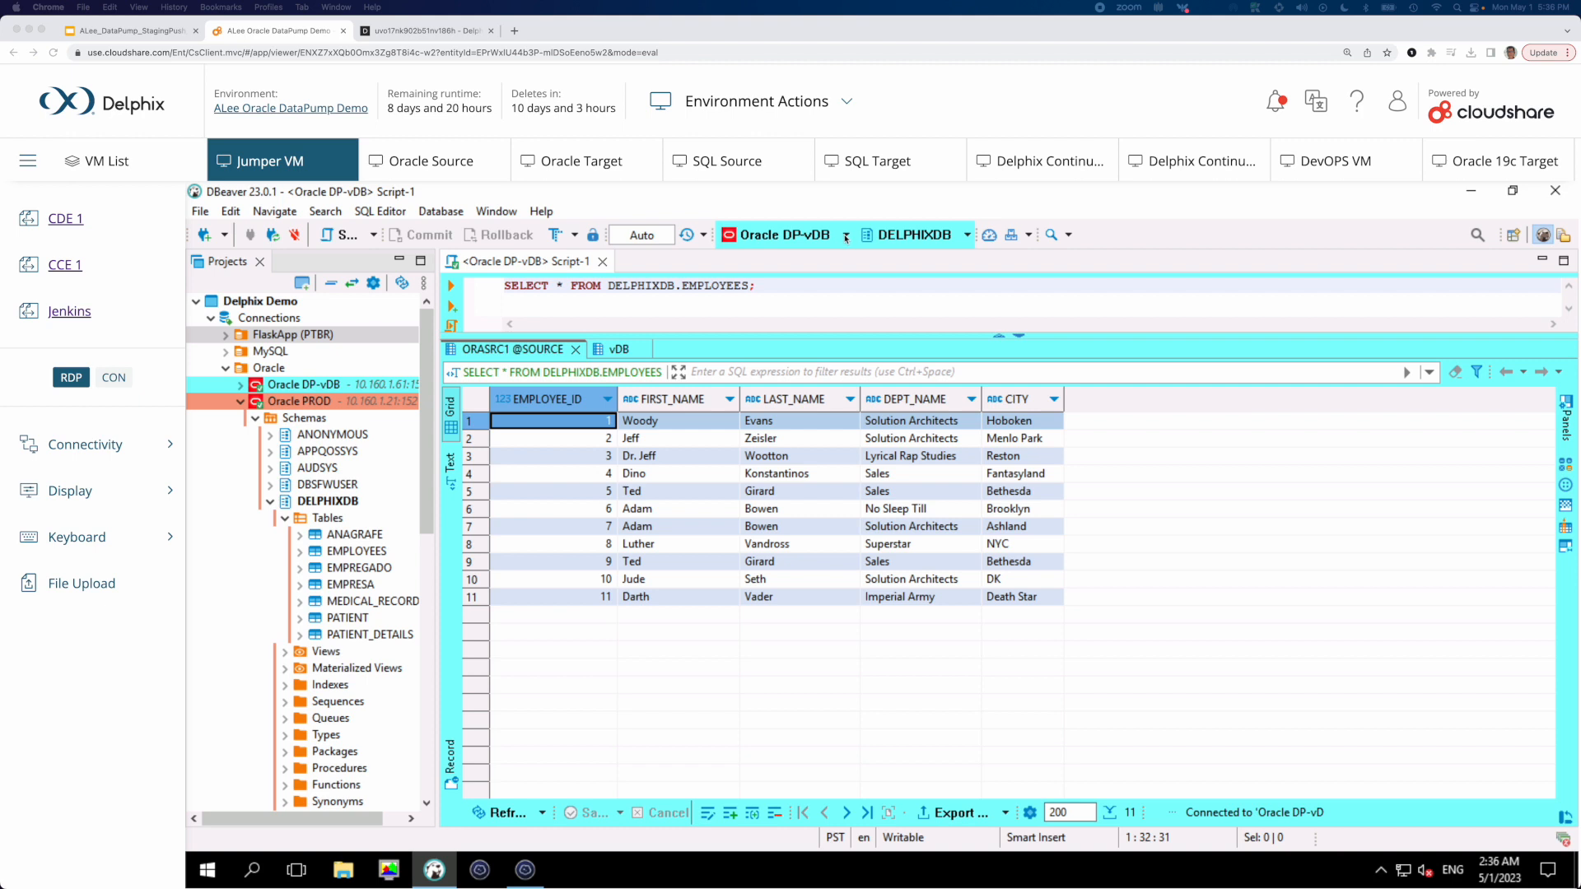
Set the script's connection to Oracle PROD and duplicate the EMPLOYEES rows with IDs 9, 10 and 11
left_click(846, 237)
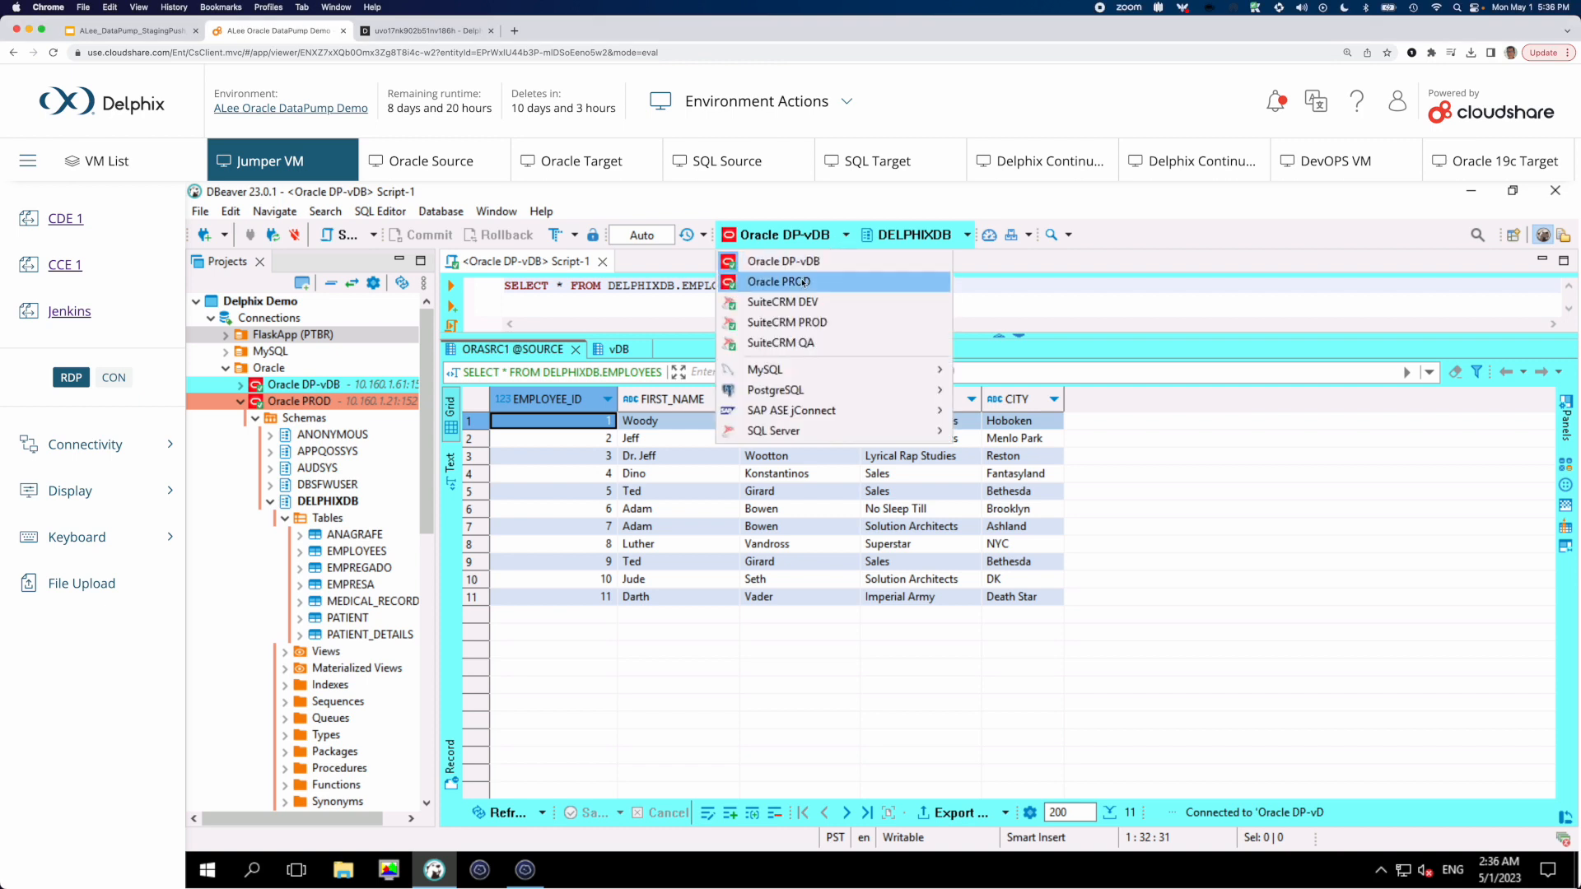
left_click(801, 280)
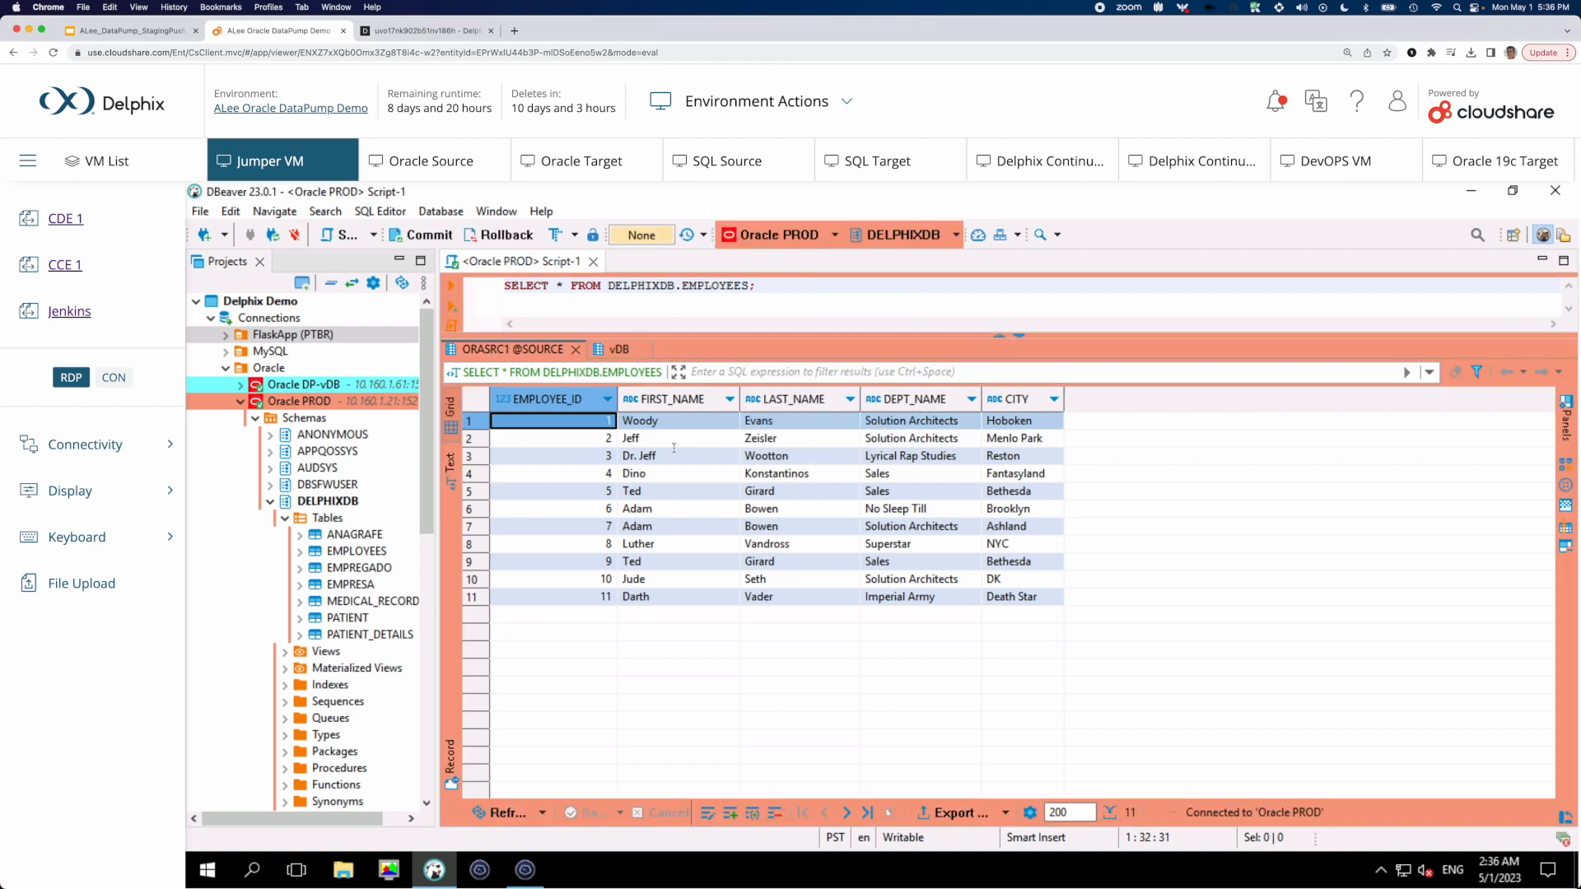
left_click(574, 564)
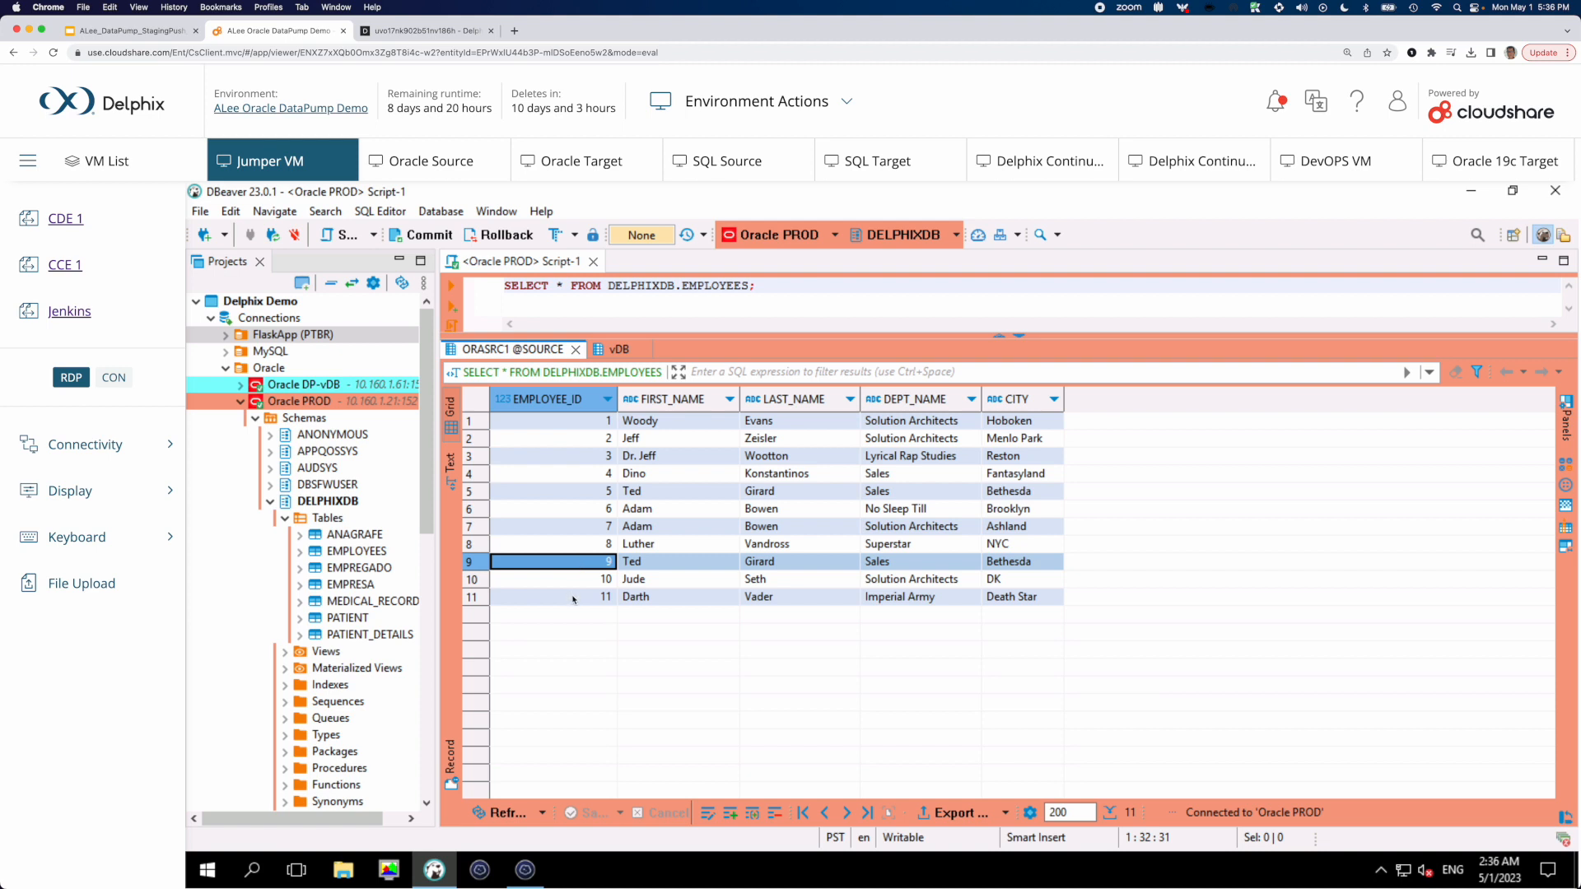
left_click(573, 600, "shift")
right_click(591, 567)
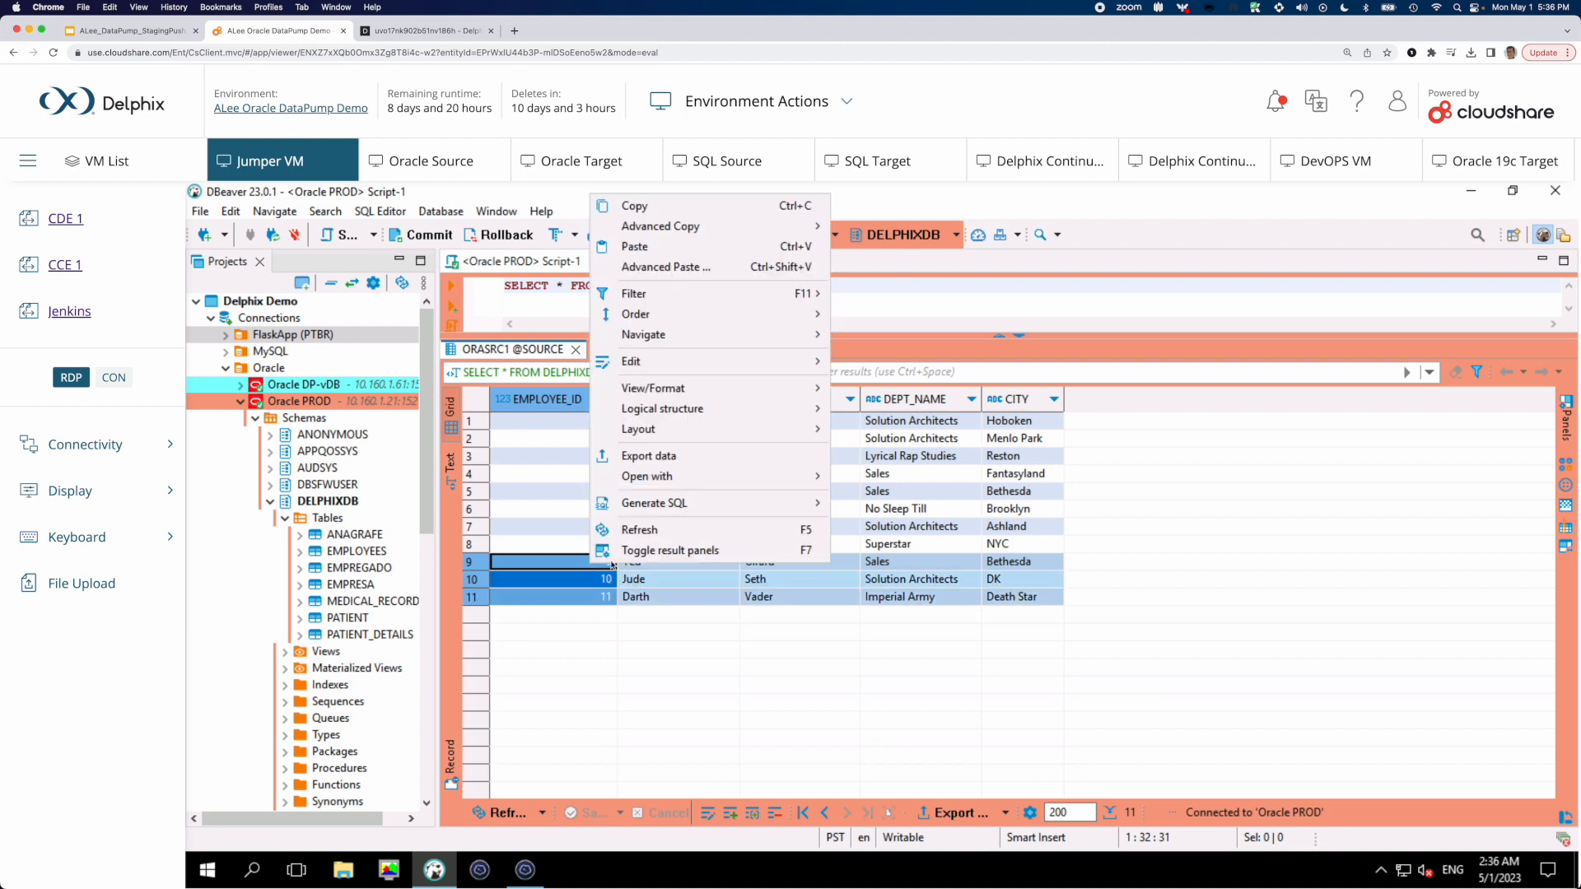
mouse_move(713, 369)
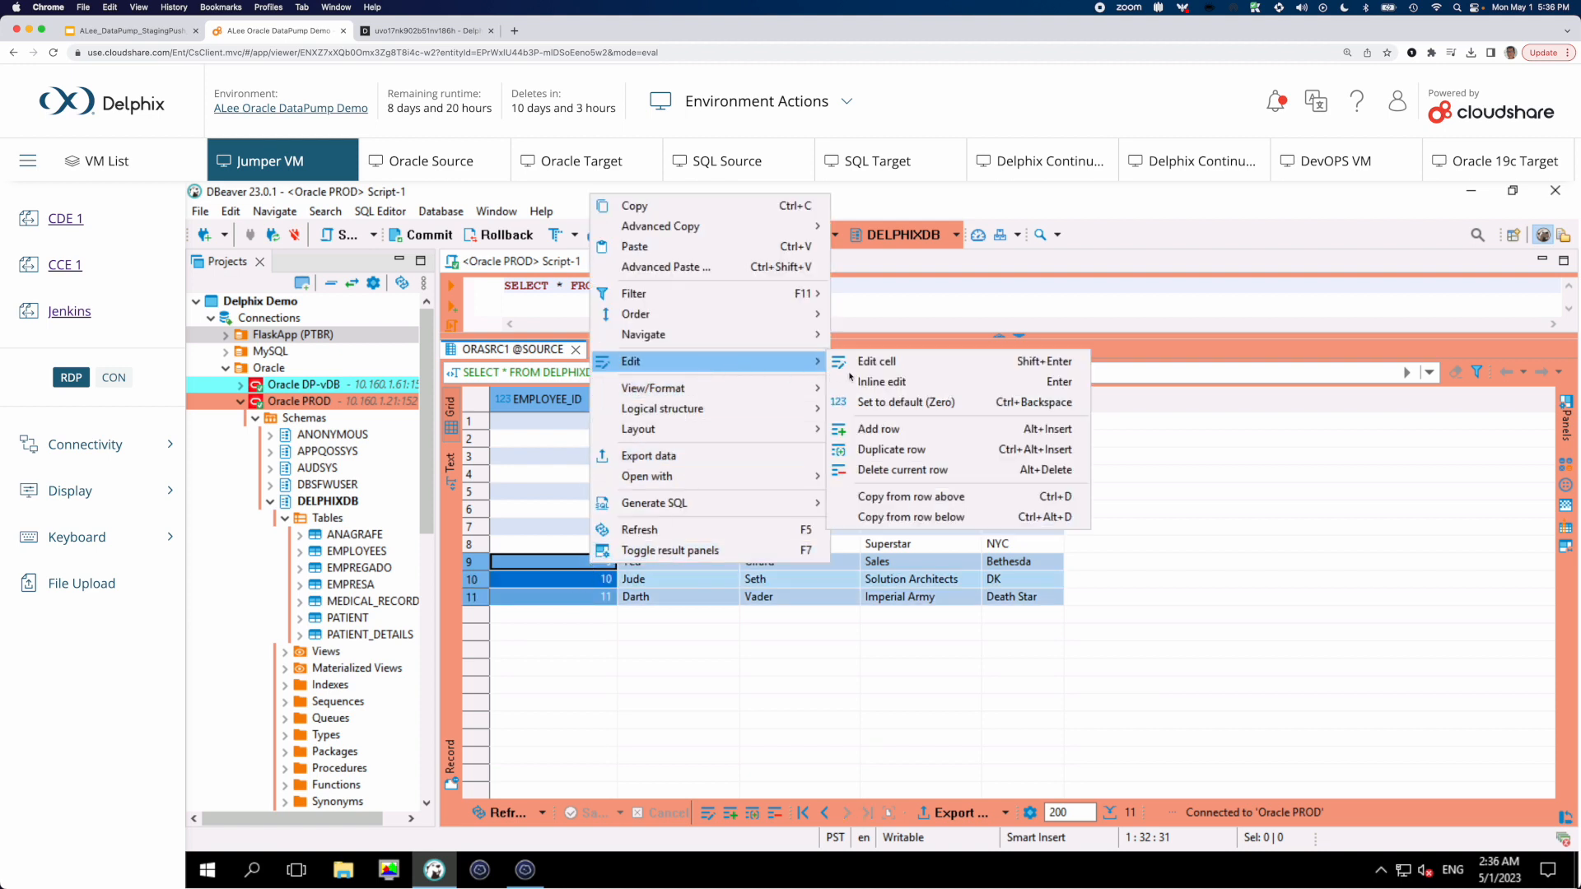
left_click(889, 449)
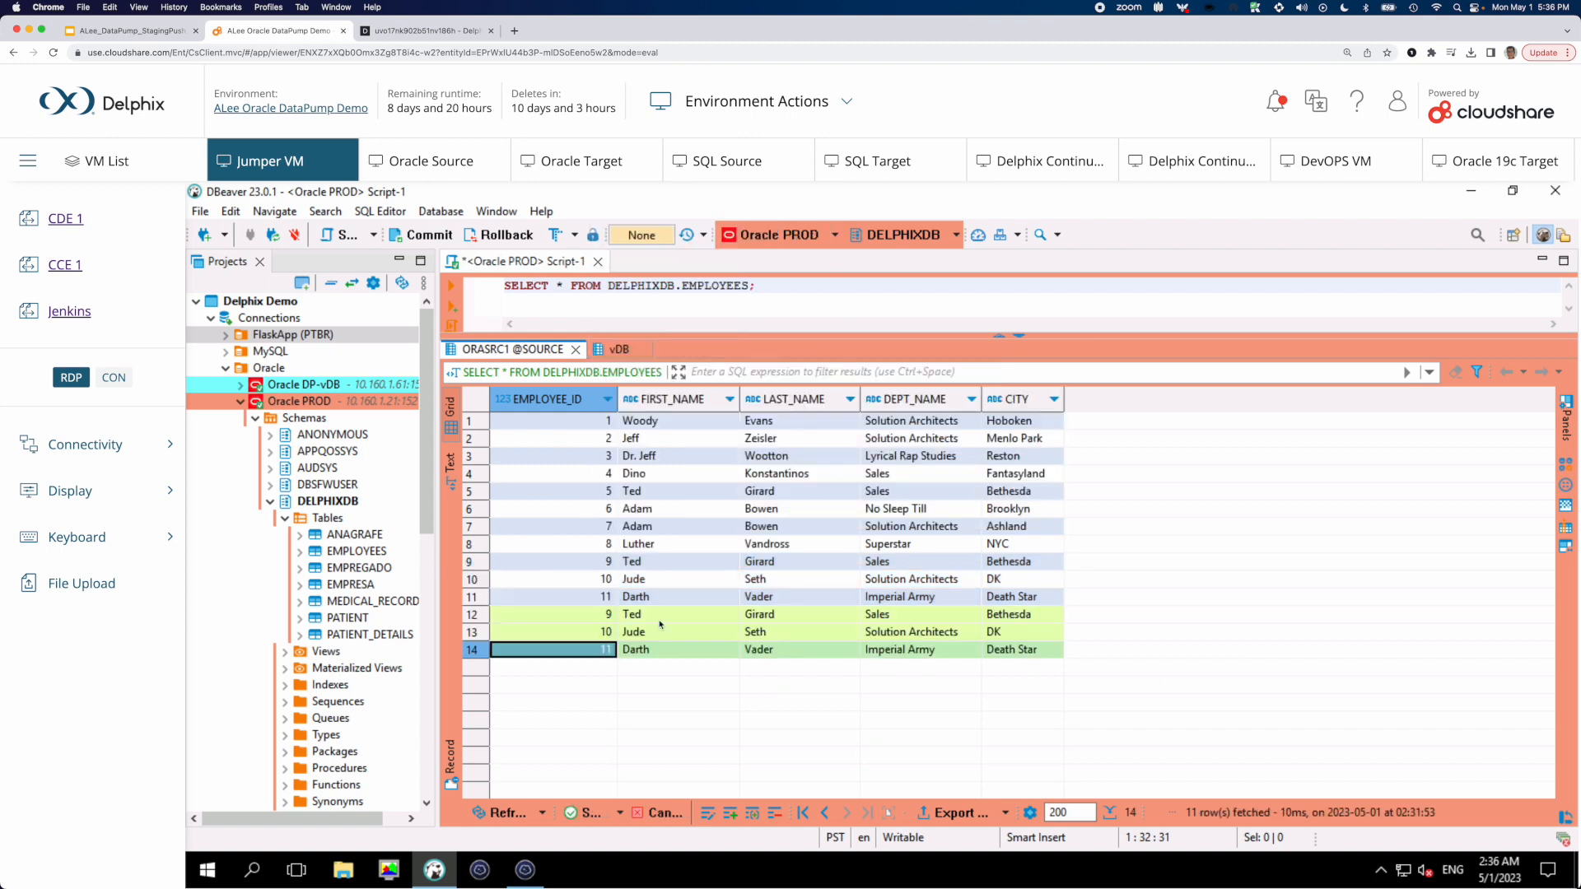
Set the EMPLOYEE_ID values of the three duplicated rows to 12, 13 and 14
key("Up")
key("Up")
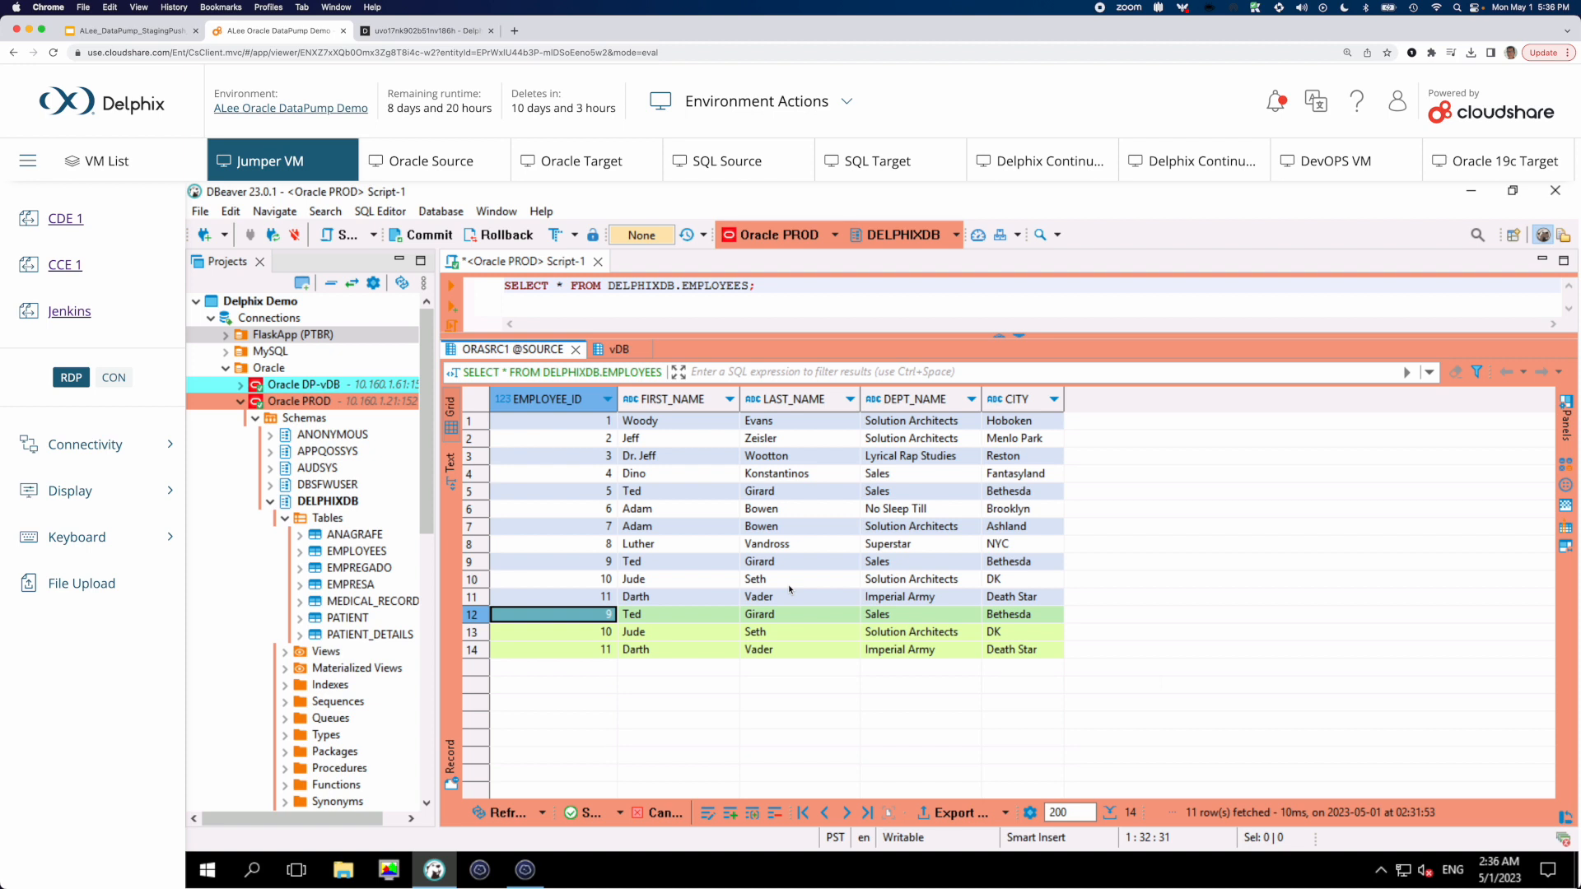
double_click(598, 616)
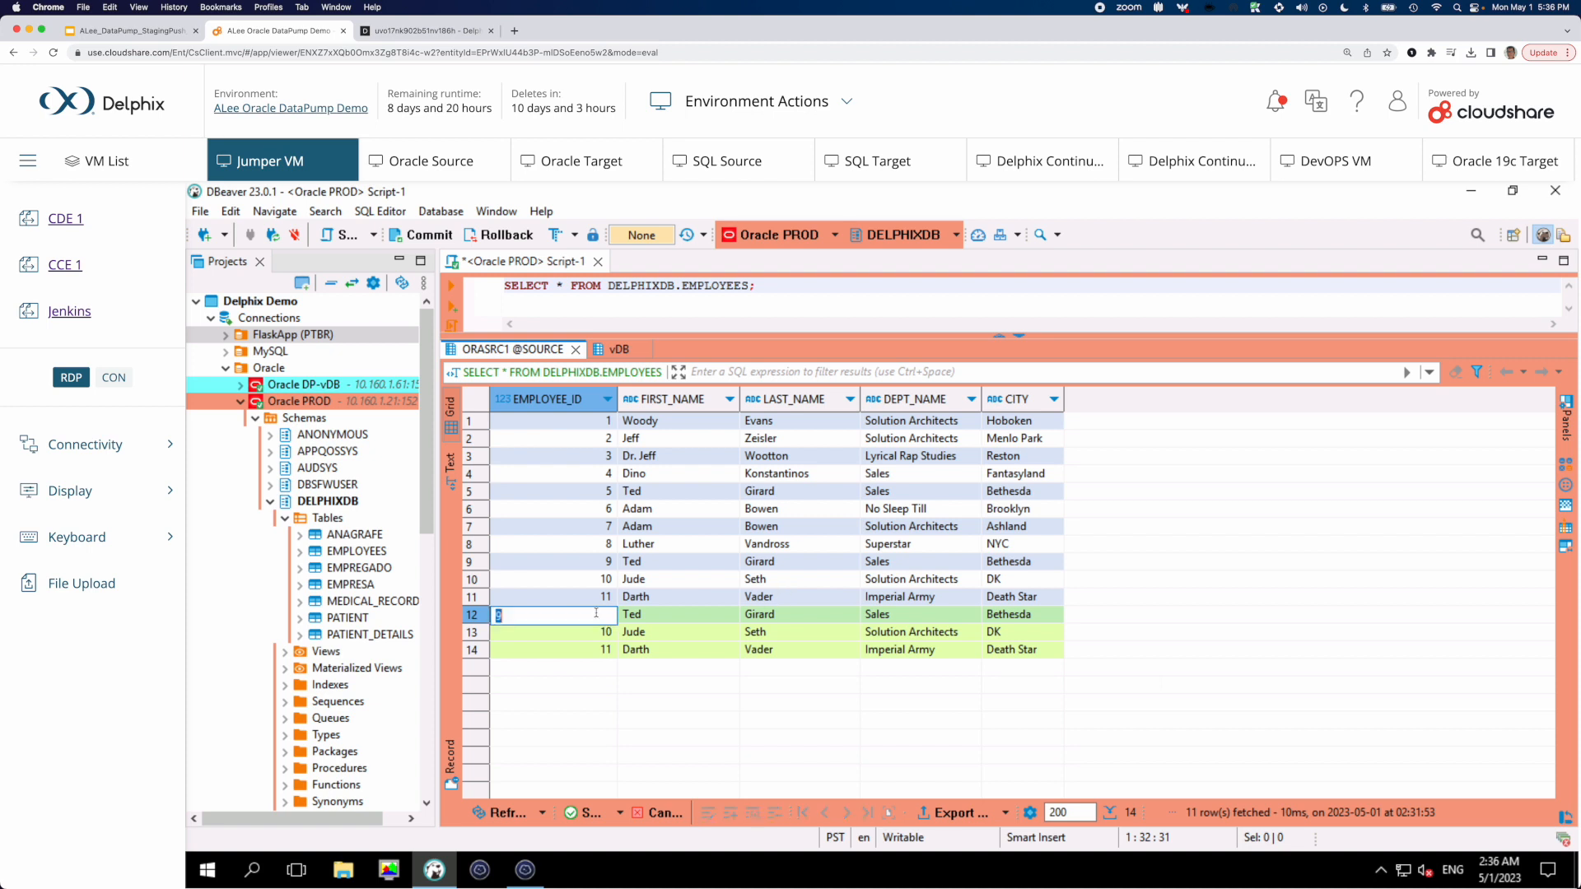
type("12")
left_click(595, 632)
type("13")
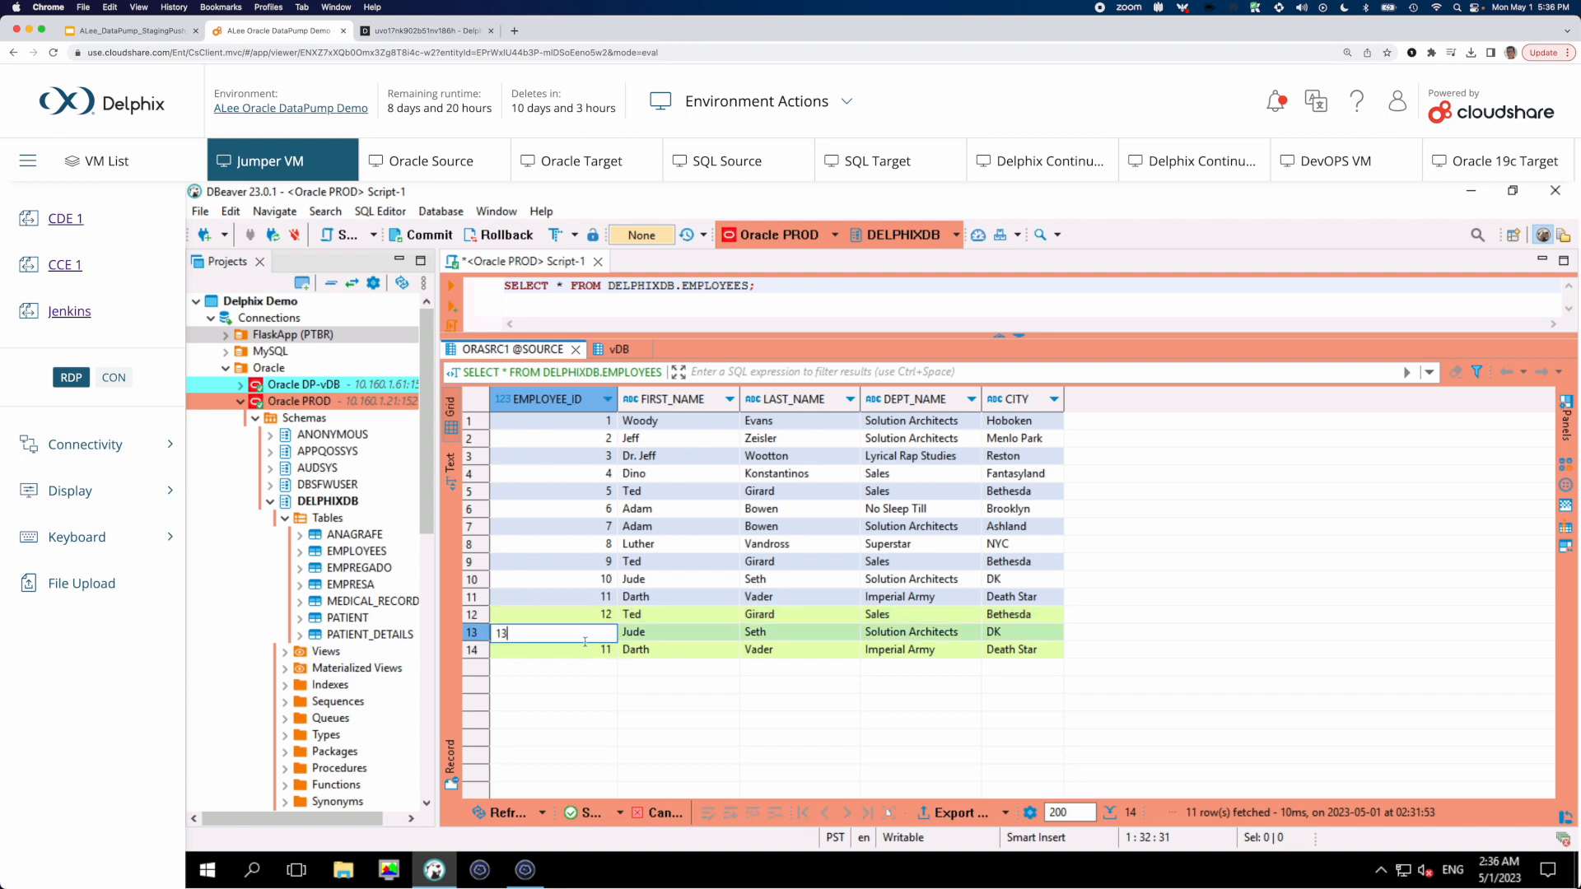
left_click(582, 656)
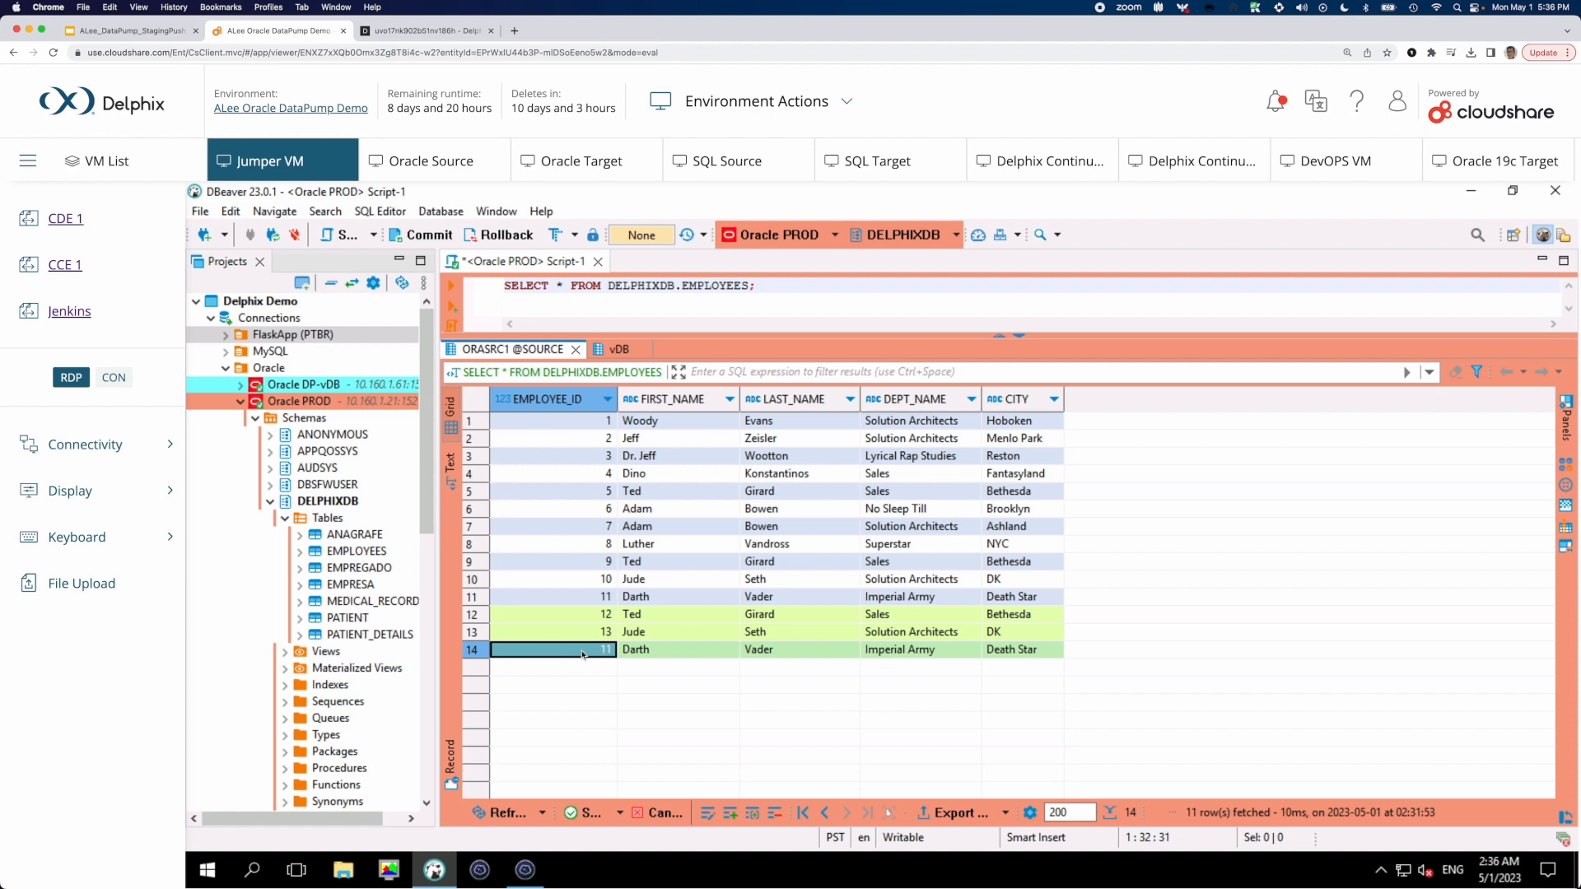
double_click(597, 647)
type("14")
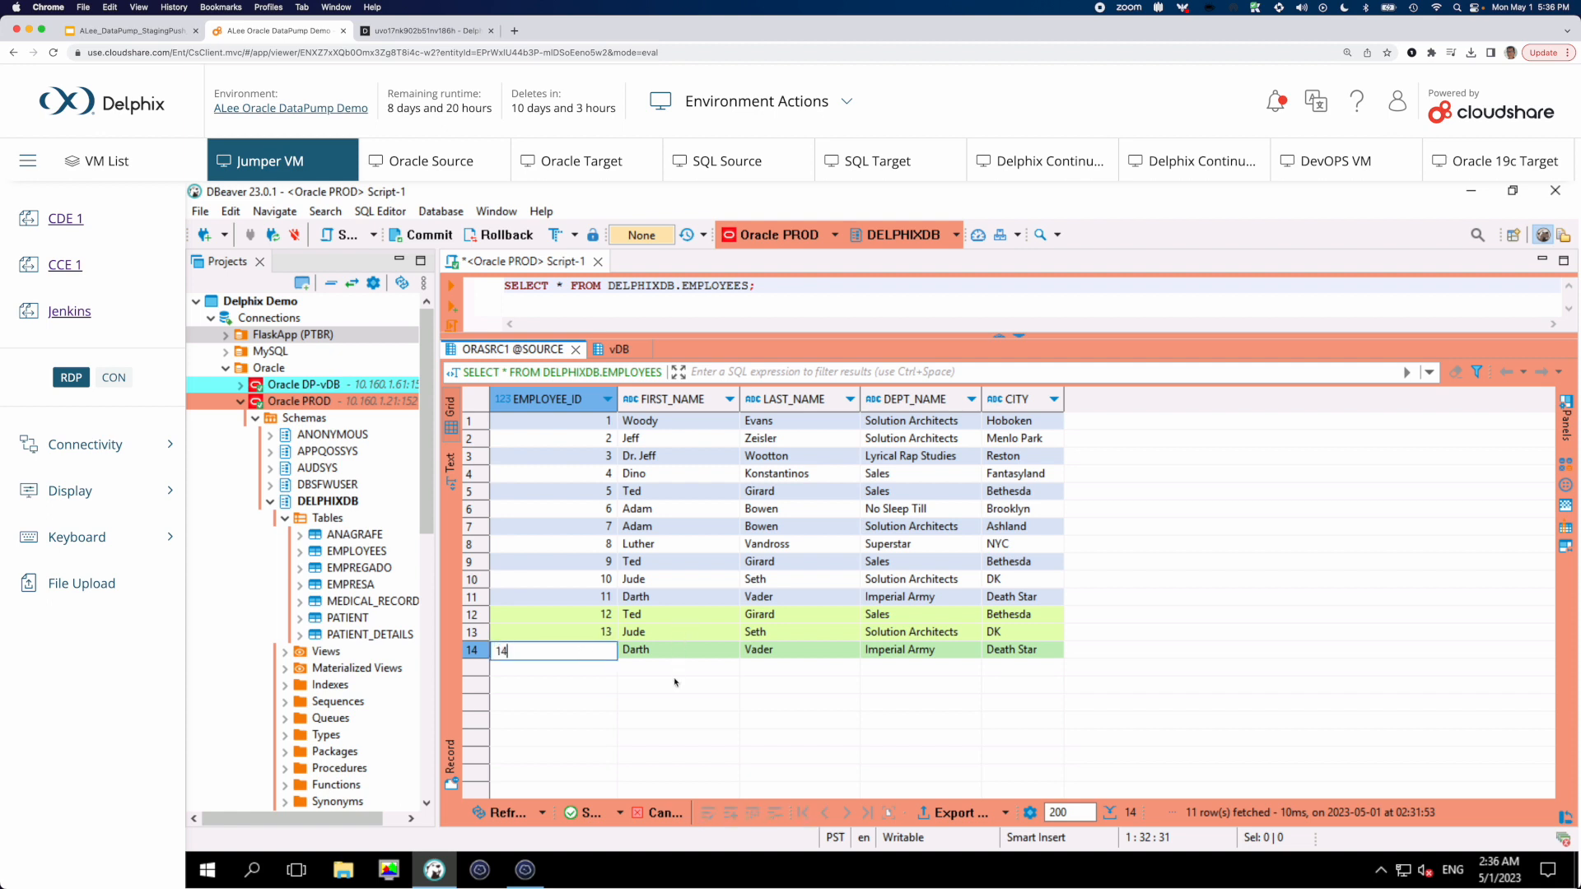
key("Tab")
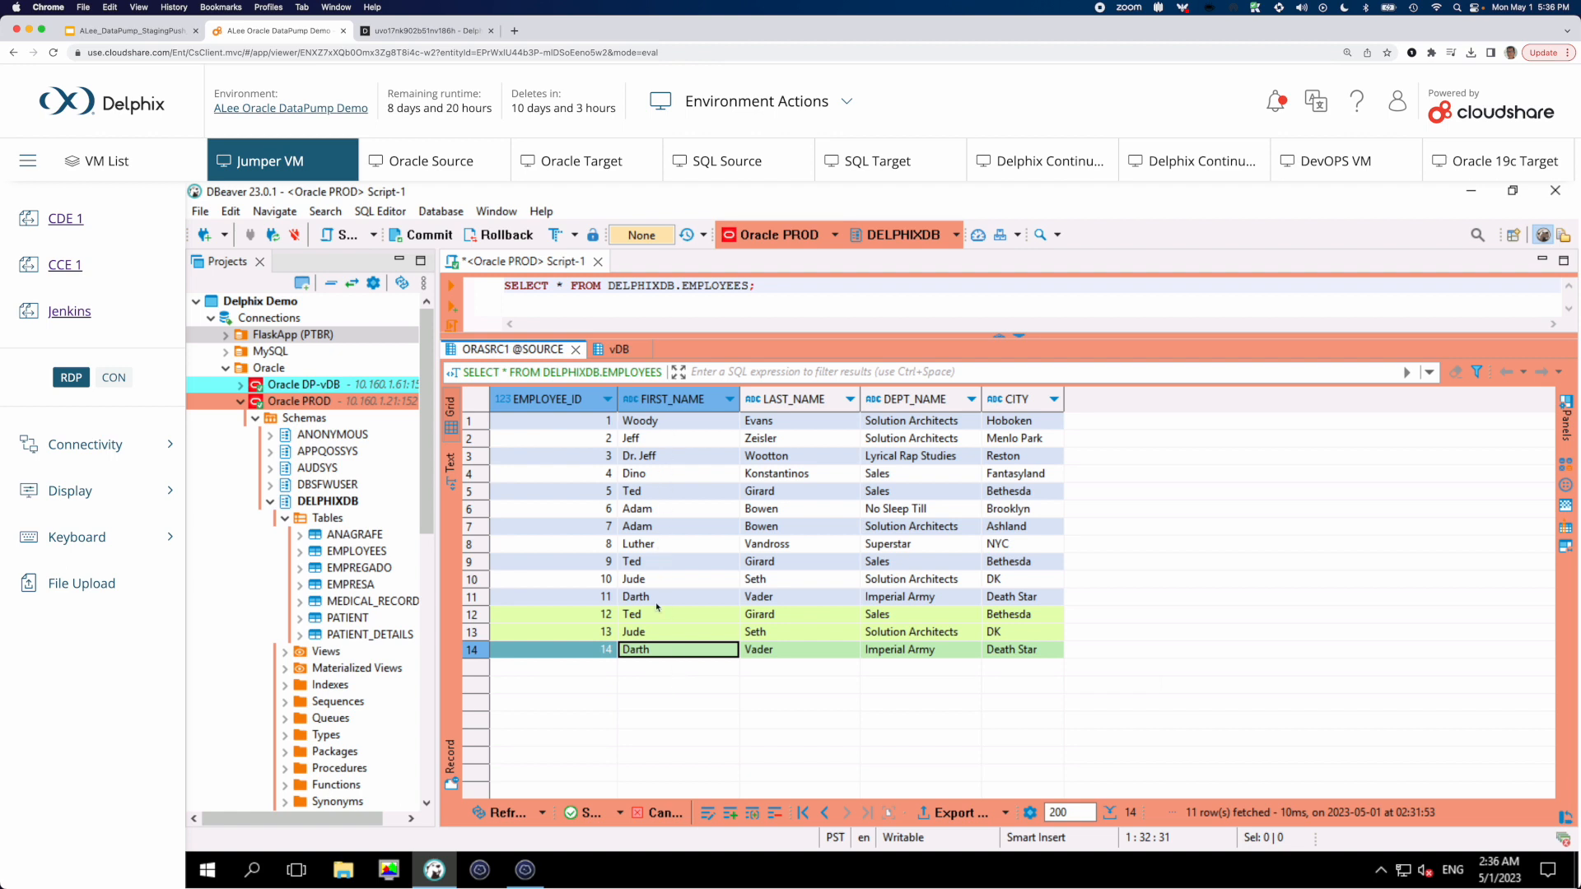
Replace the first name in row 1 and the last name in row 2, and set row 3's DEPT_NAME to Delphix
double_click(669, 422)
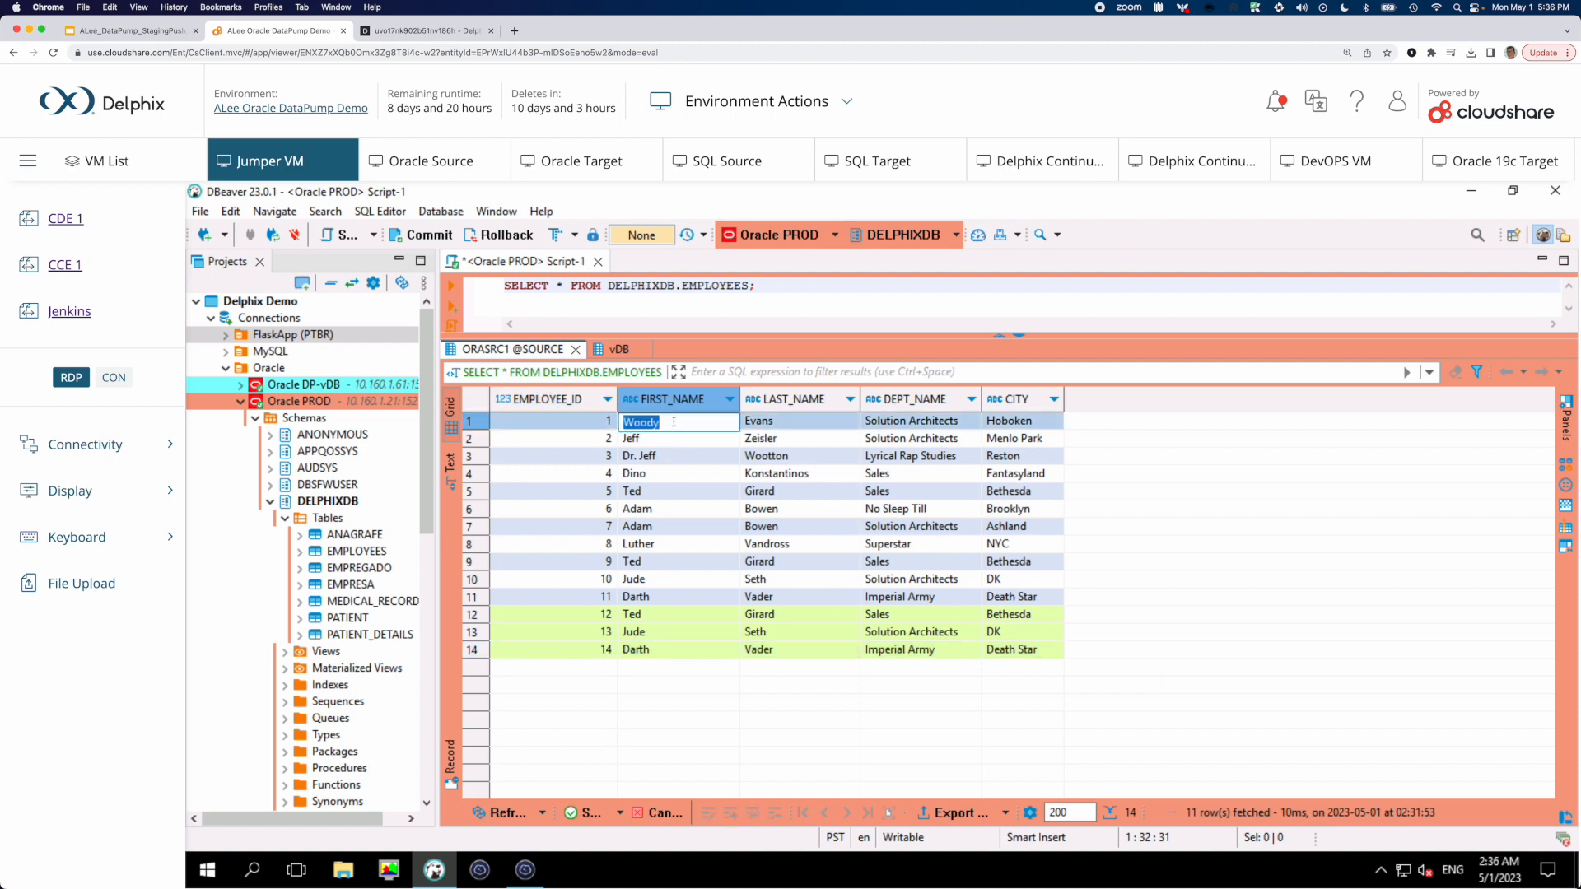
type("Andrew")
left_click(779, 444)
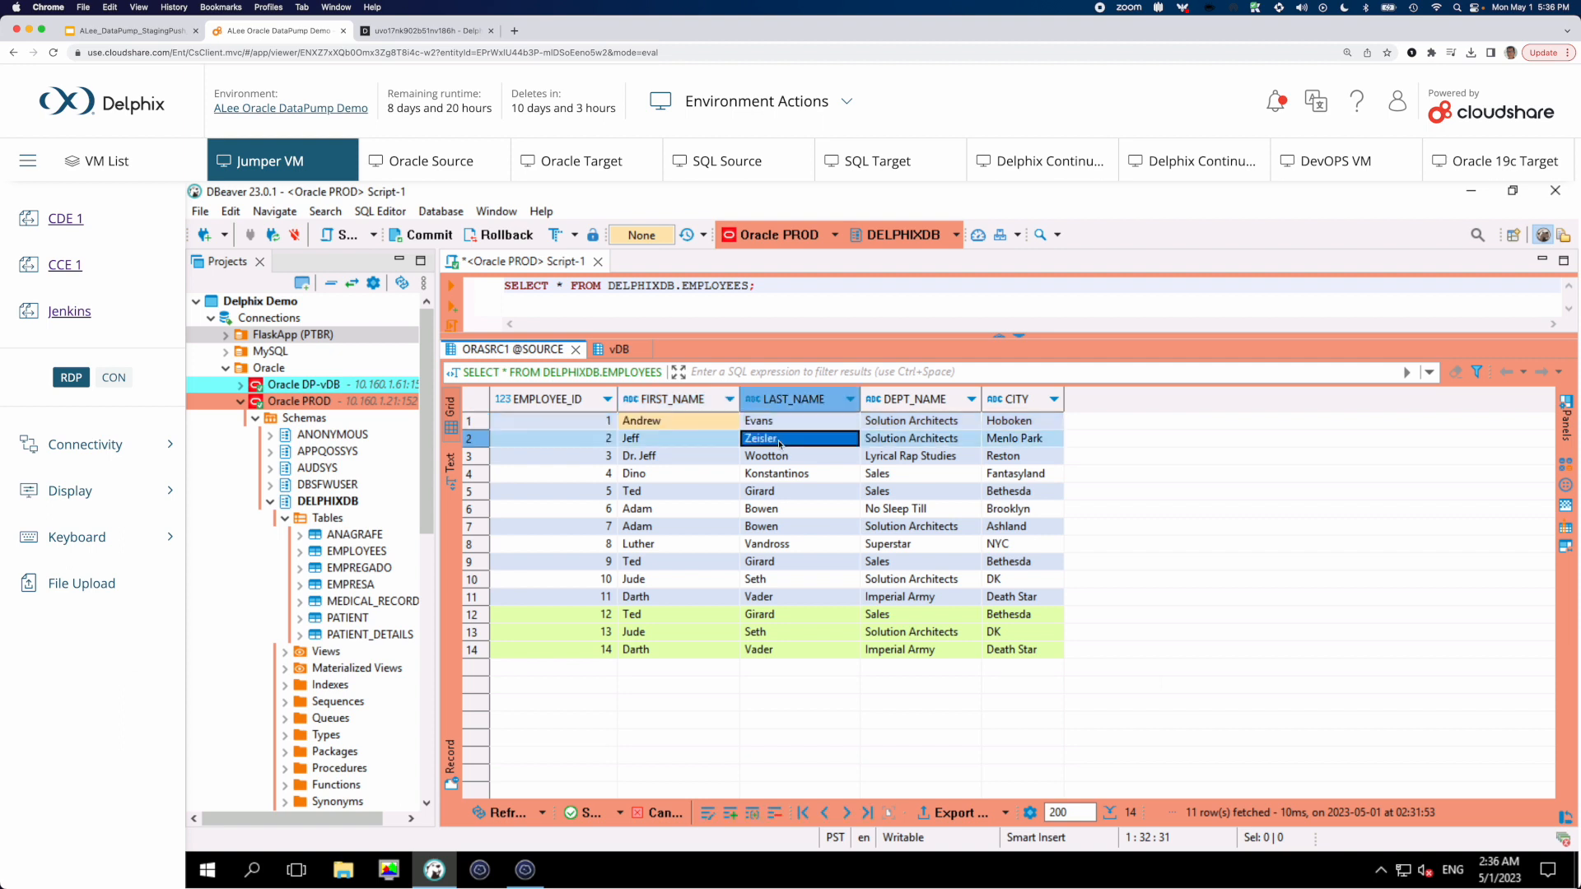
double_click(779, 443)
type("Lee")
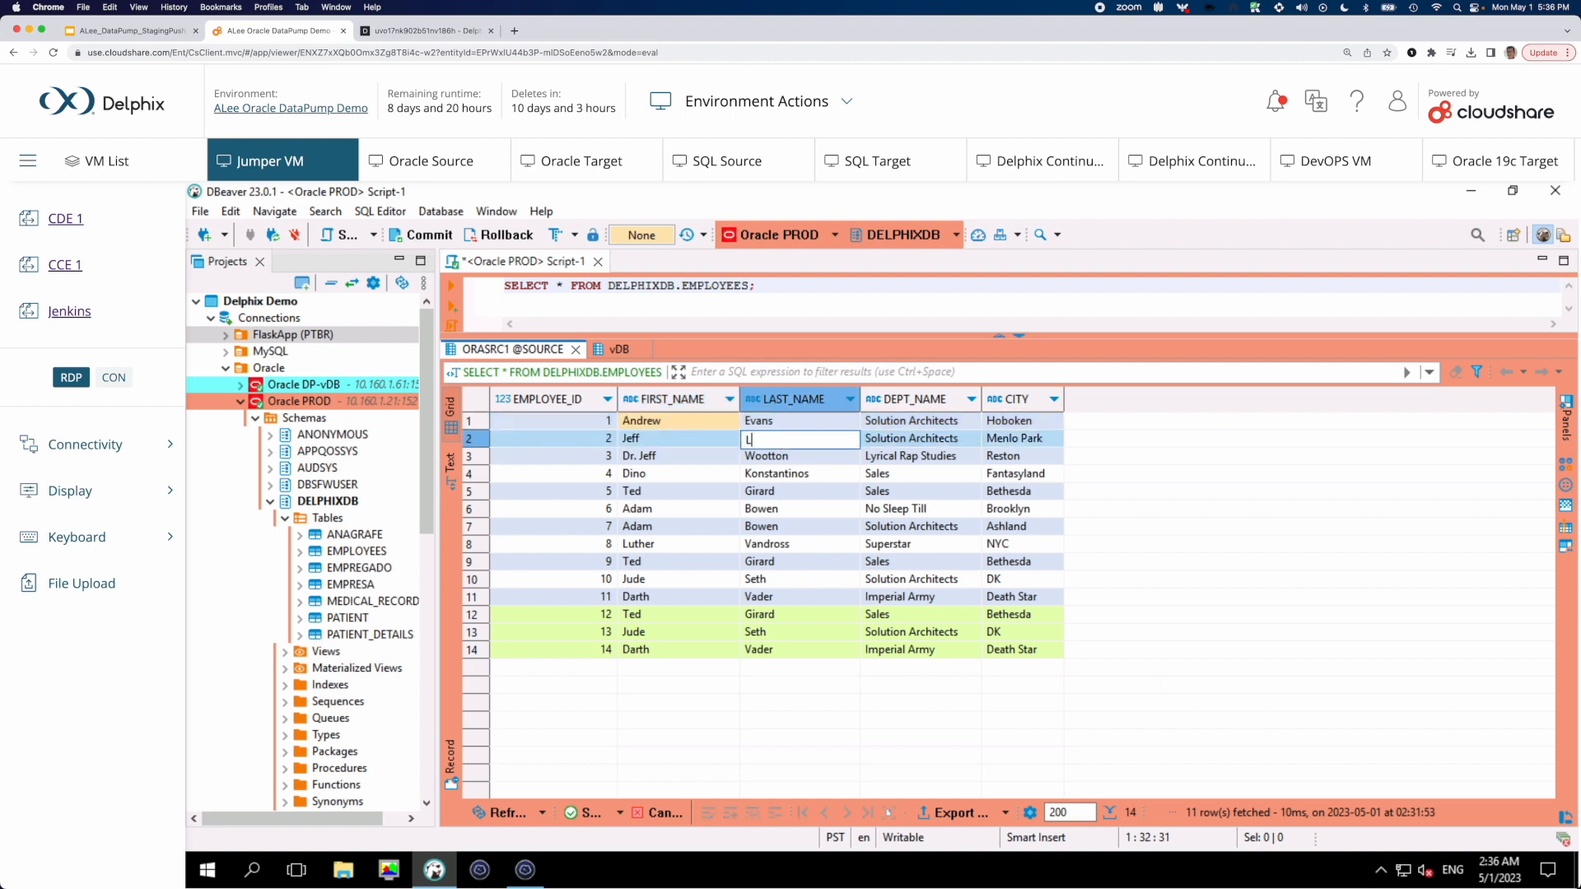
double_click(898, 457)
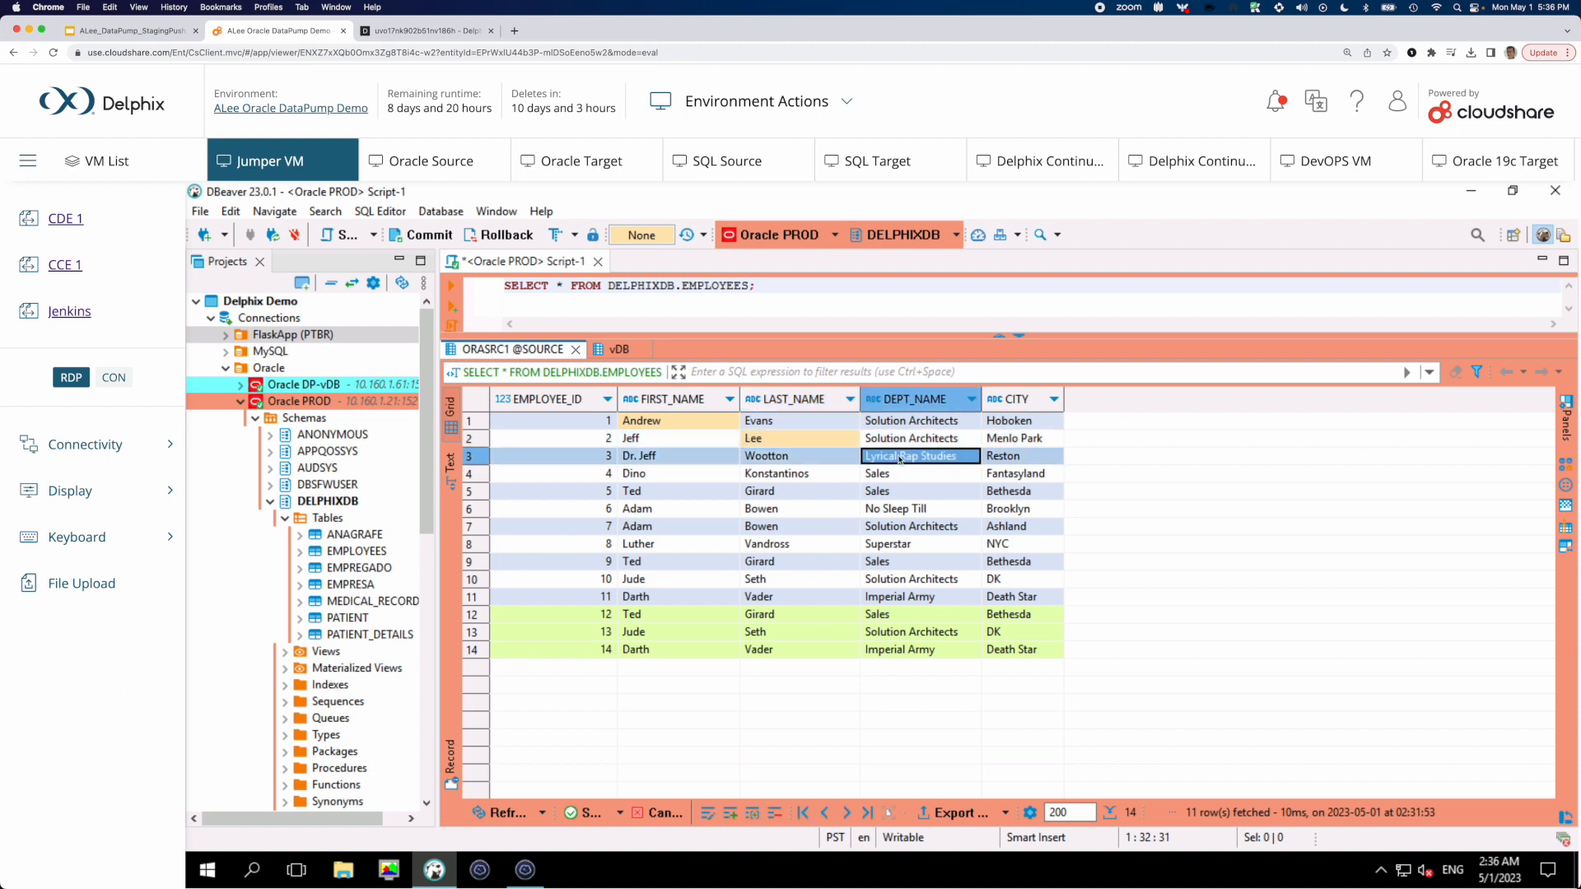
type("Delphix")
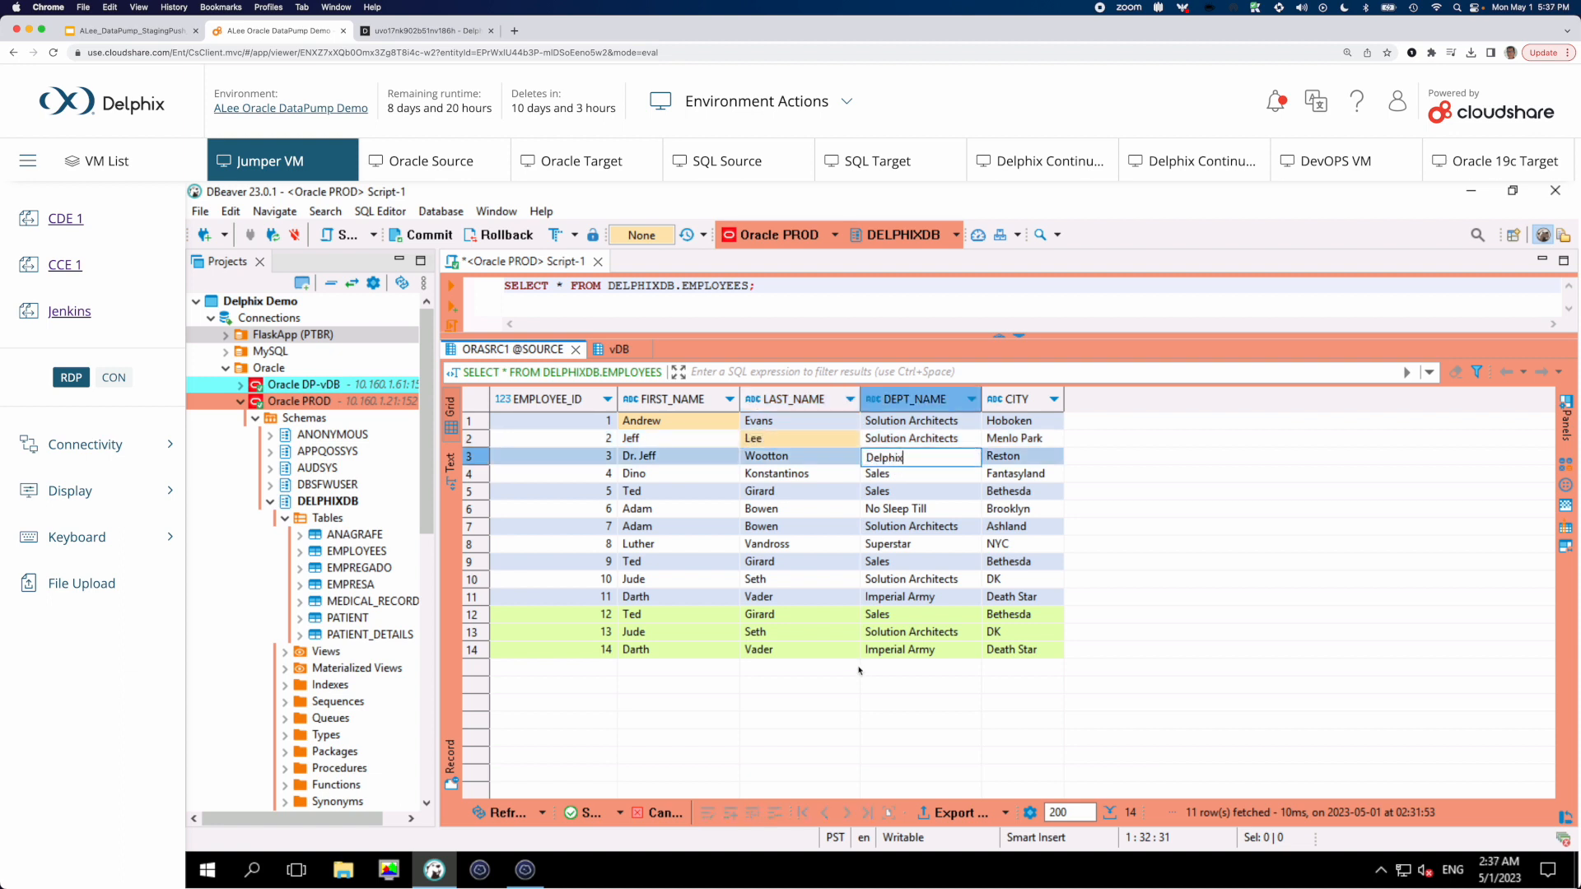
key("shift+Tab")
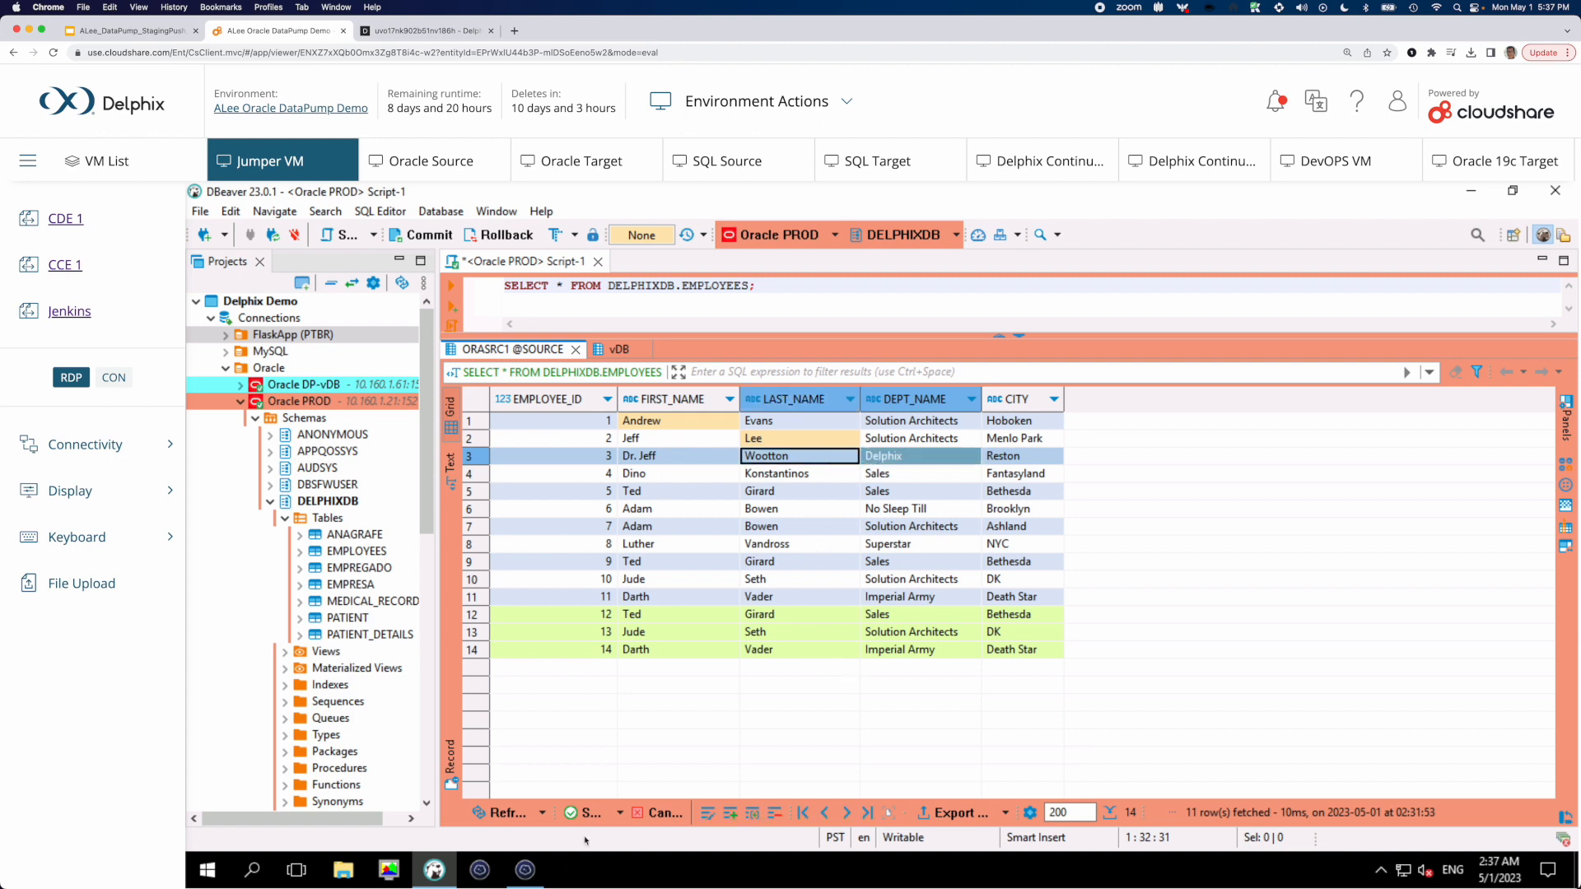
Save the added and edited EMPLOYEES rows to the Oracle PROD database and set the transaction mode to Auto
left_click(581, 816)
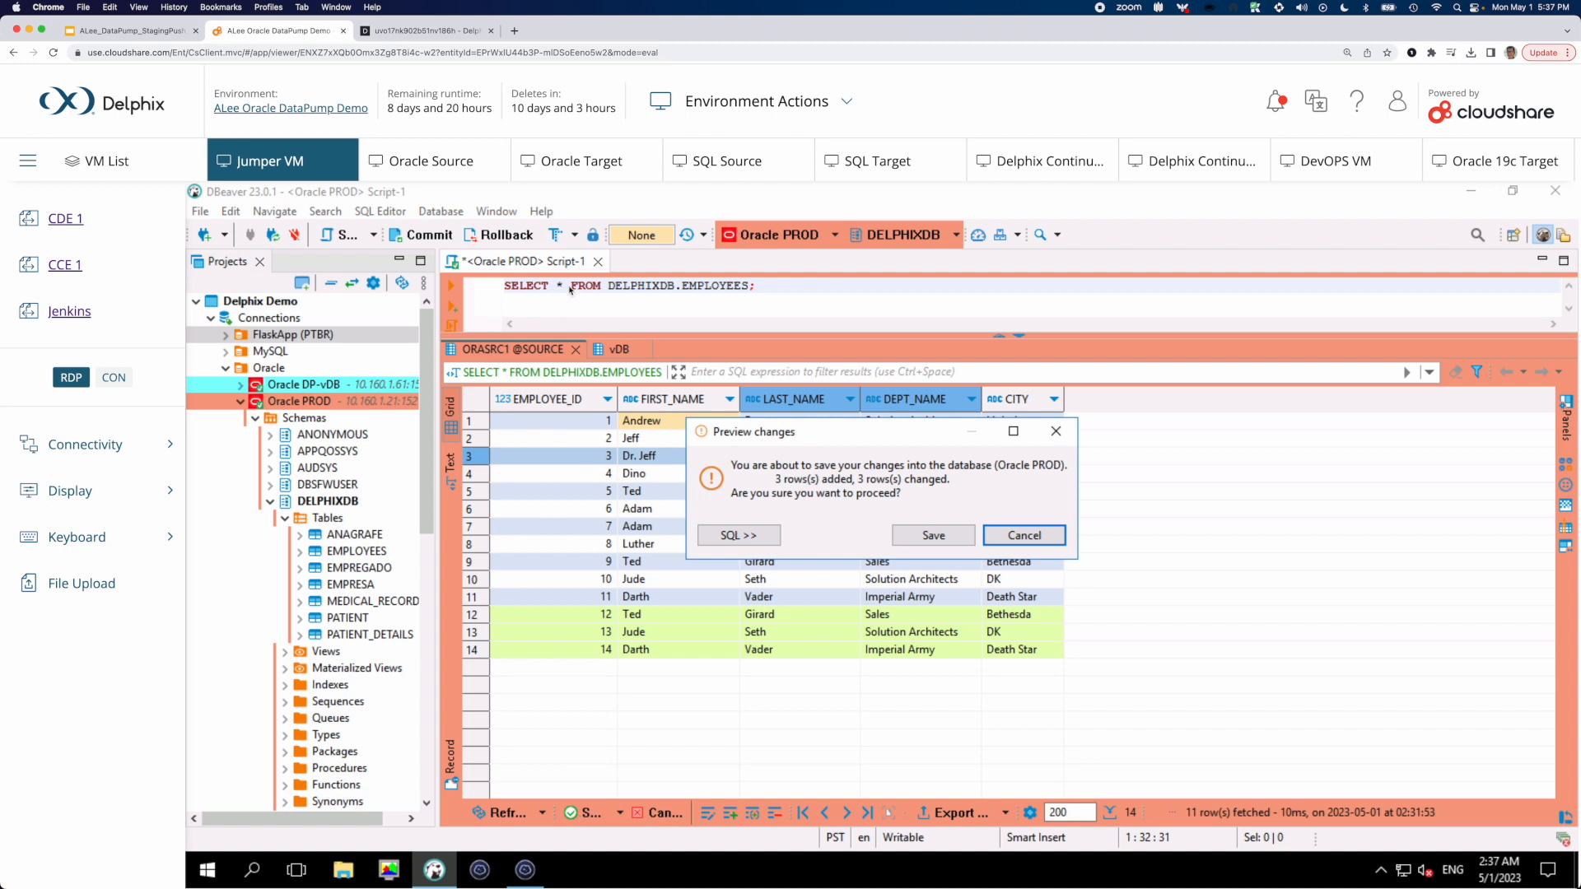
left_click(932, 536)
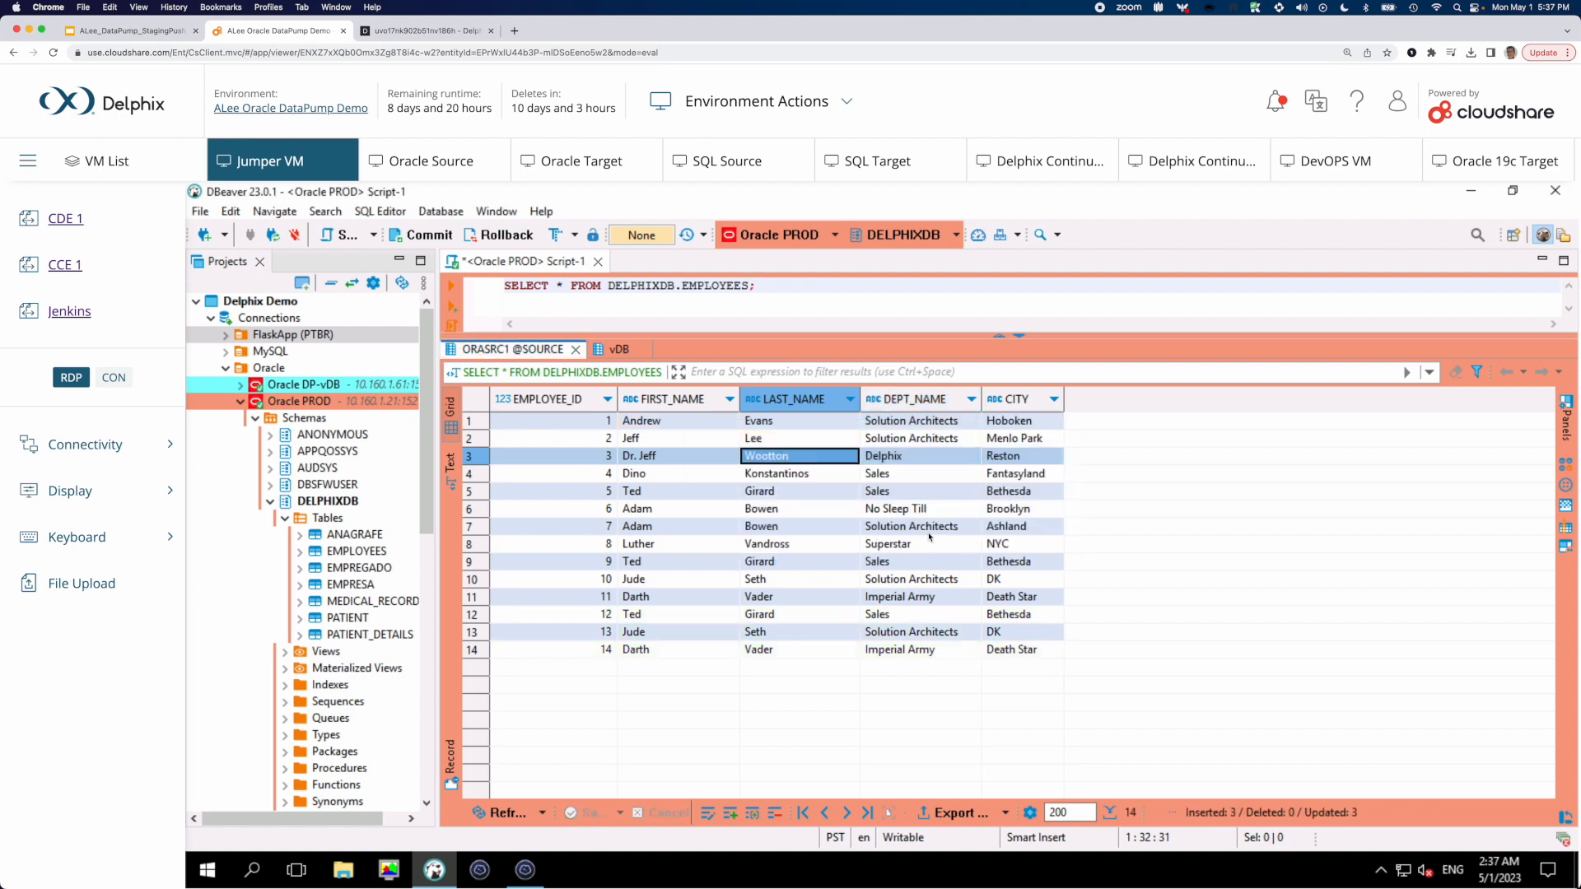
left_click(576, 235)
left_click(597, 260)
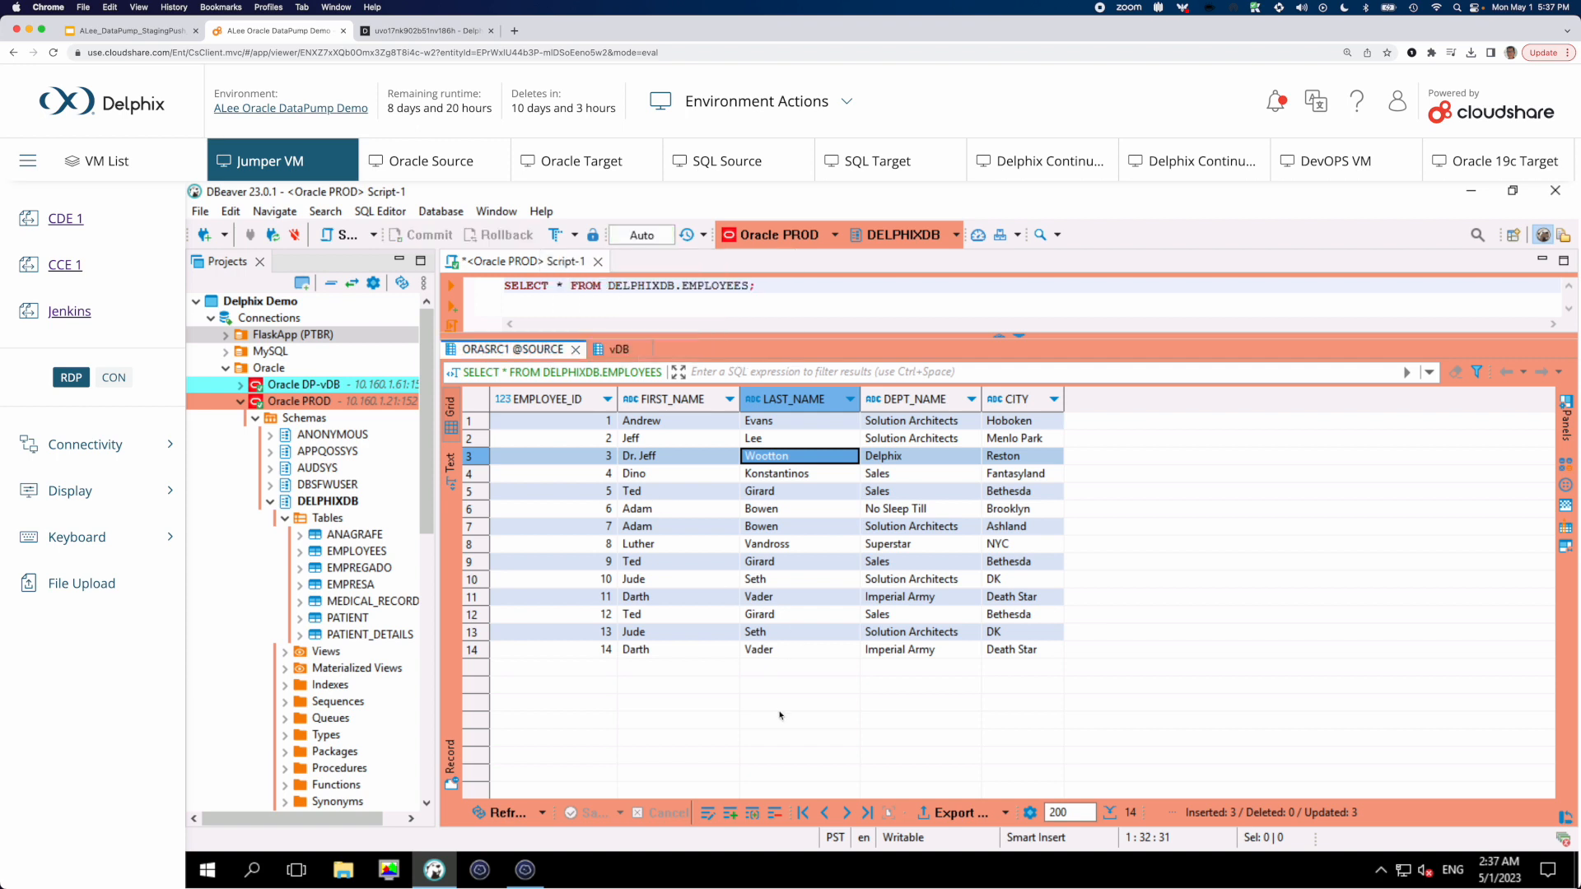
Compare the vDB results with the updated ORASRC1 source results
left_click(614, 349)
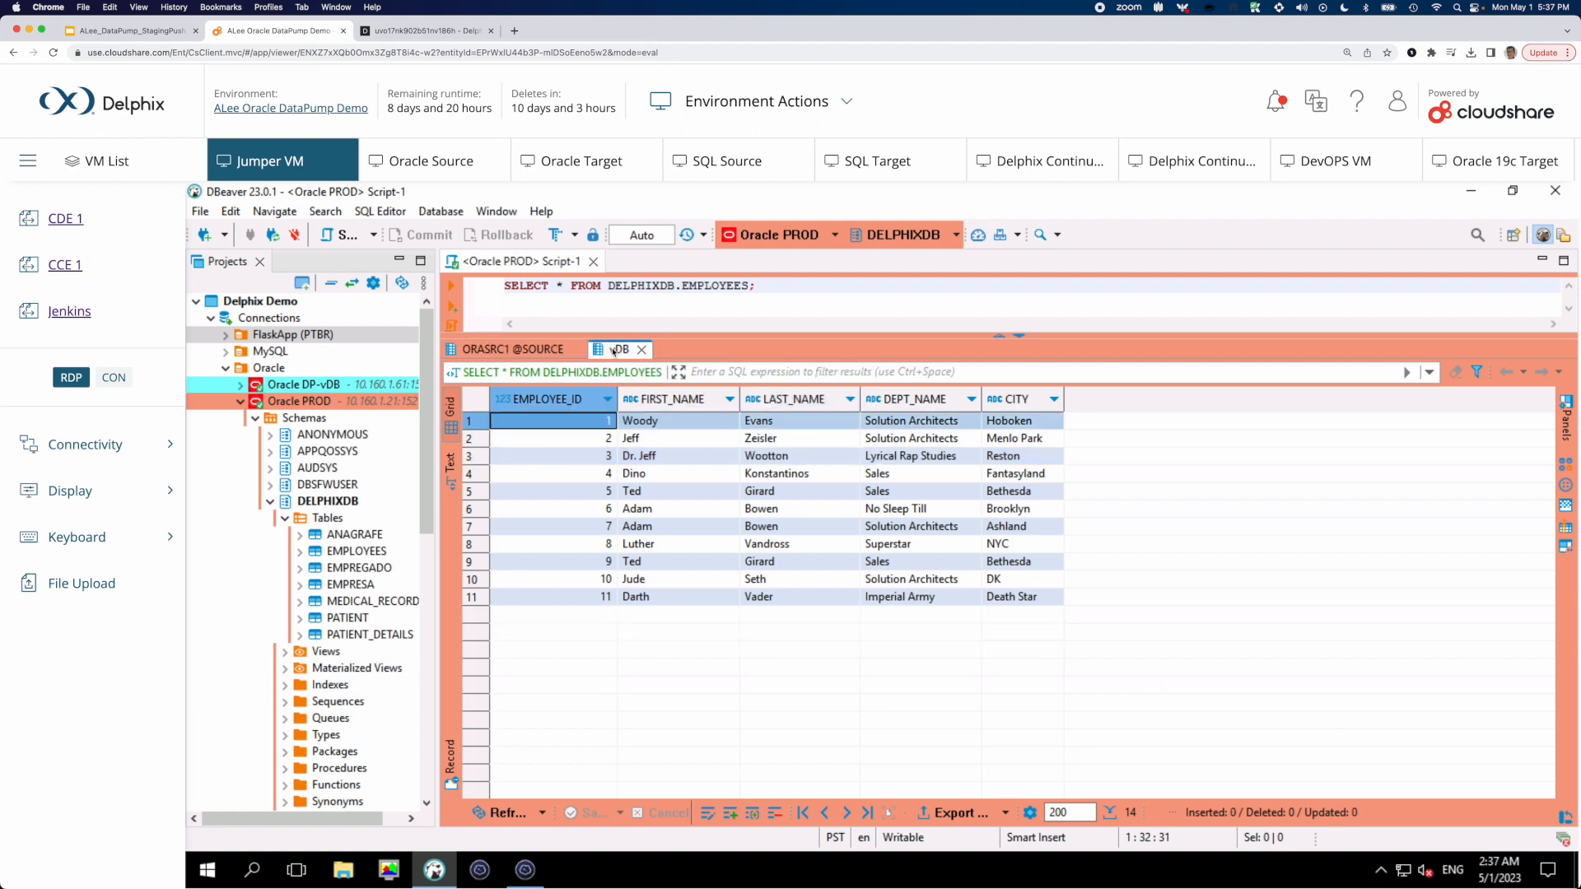
left_click(560, 350)
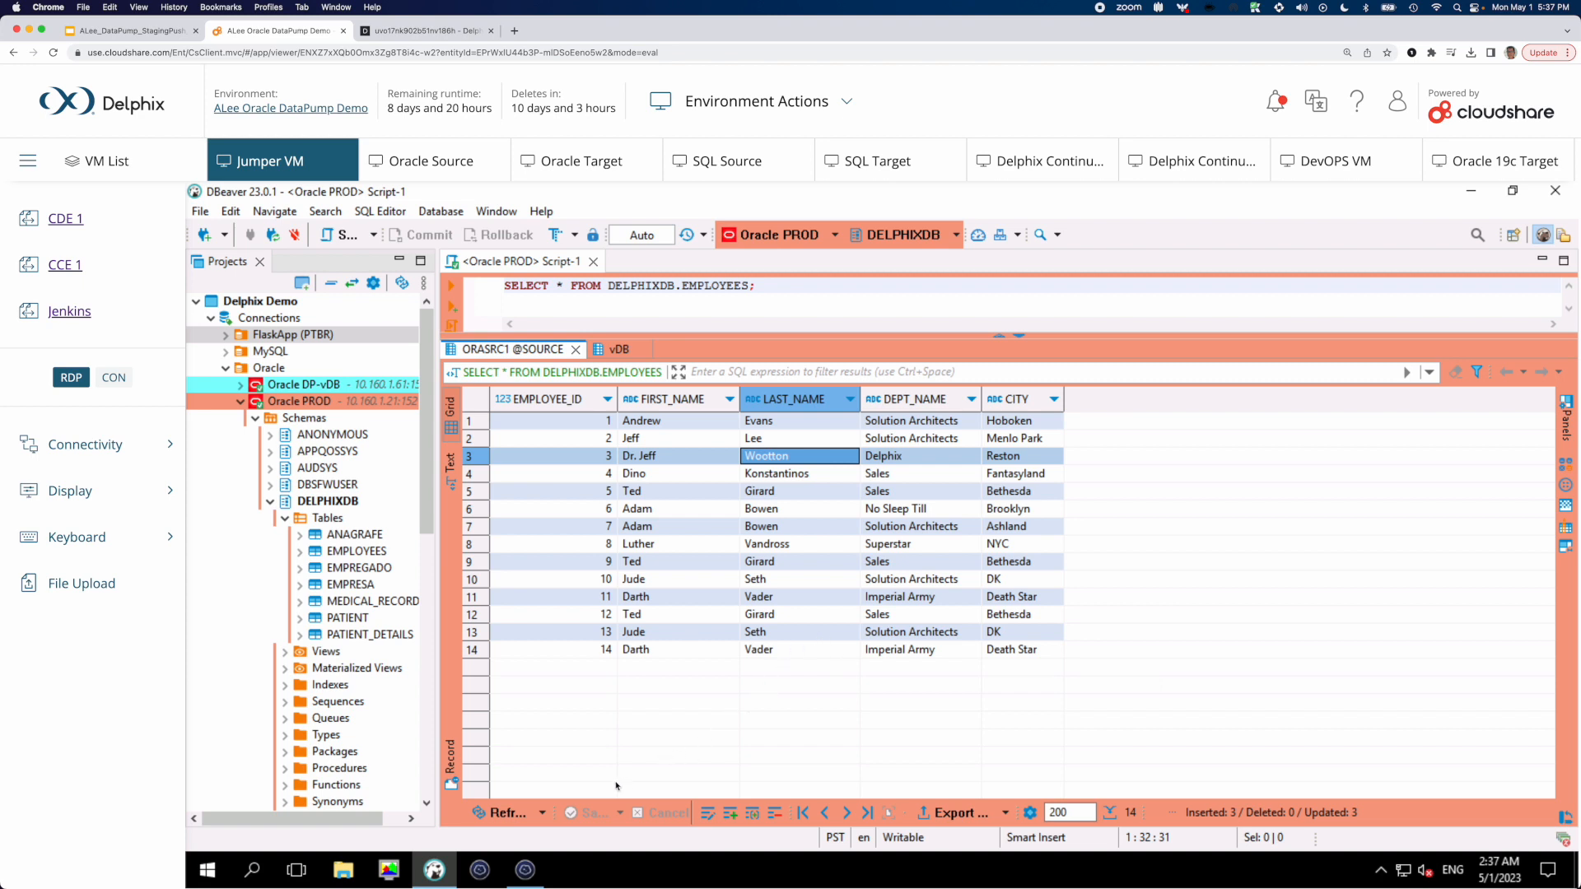
Switch to the terminal and run ./dp_imp_run.sh in the Oracle Source session to export the DELPHIXDB schema
left_click(525, 869)
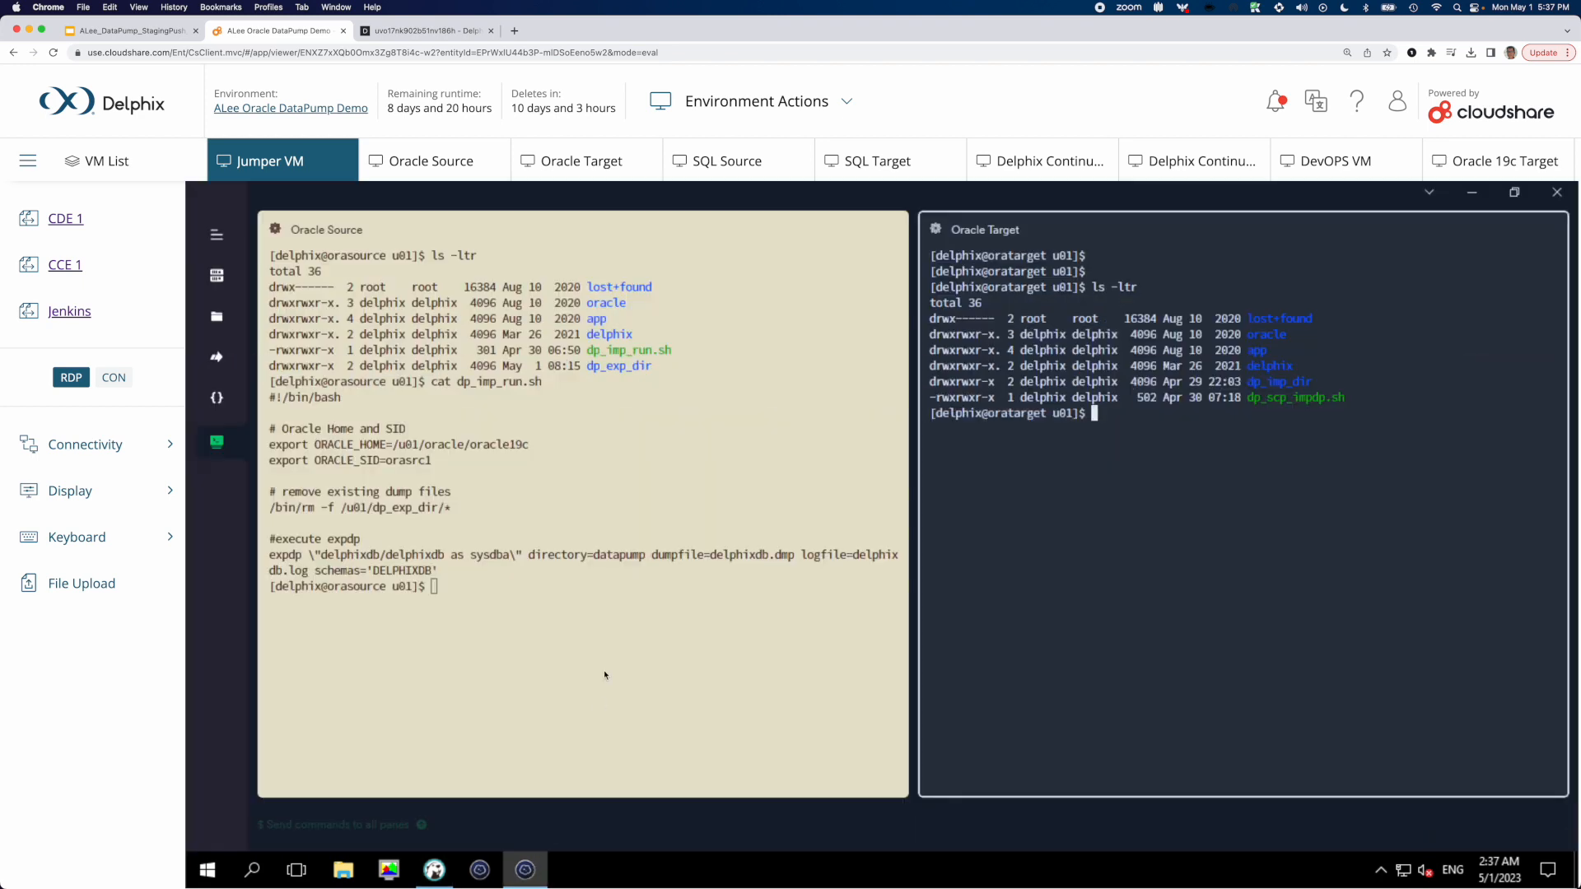
left_click(605, 669)
type("./")
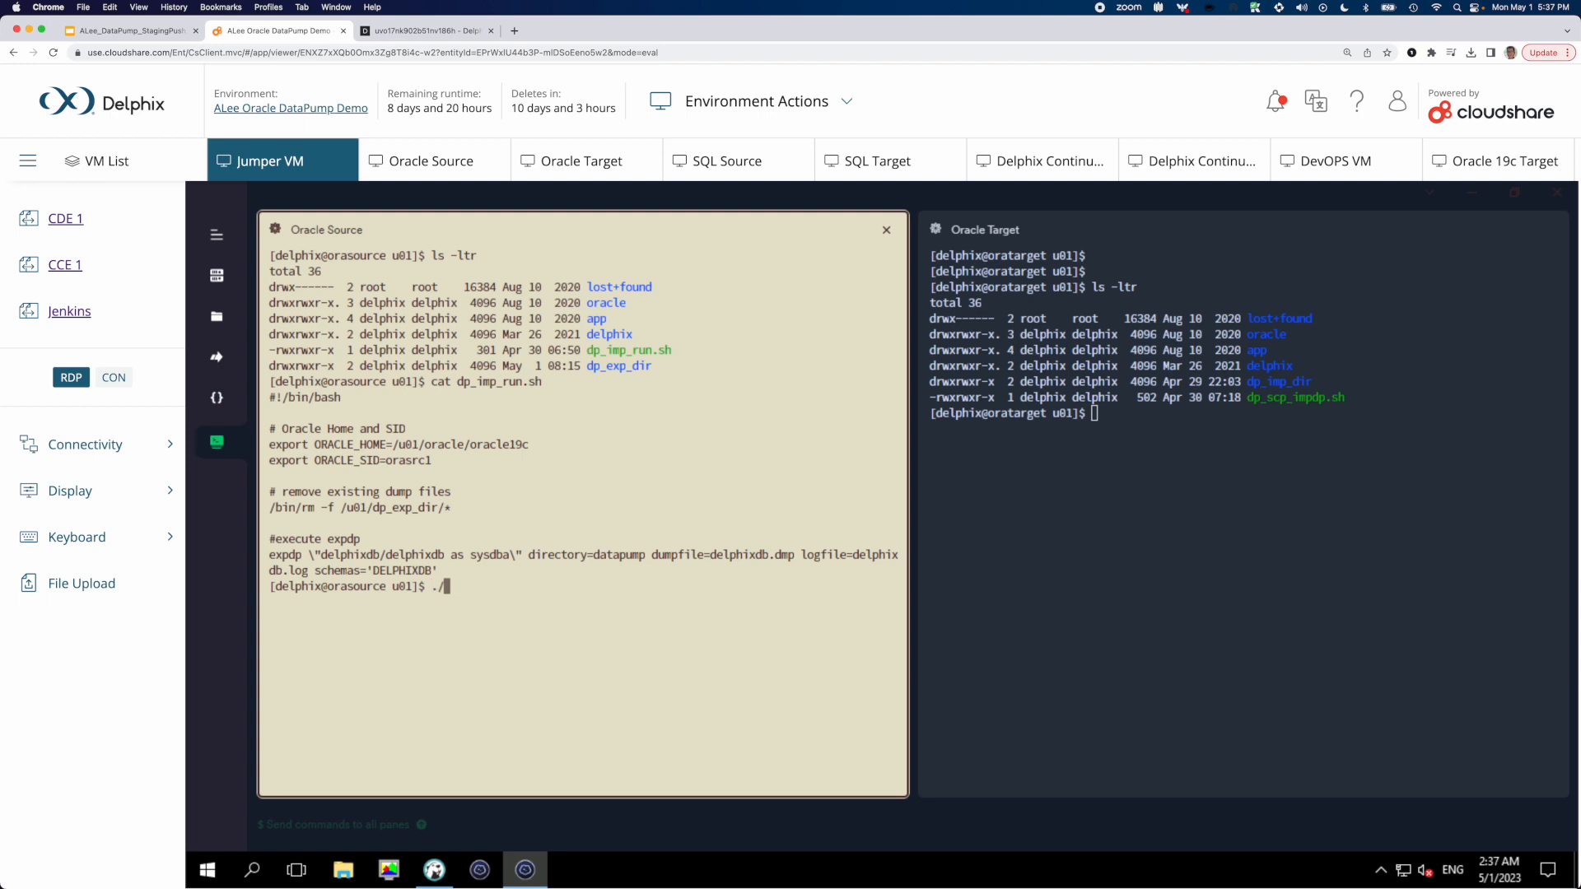
type("dp_i")
key("Tab")
key("Return")
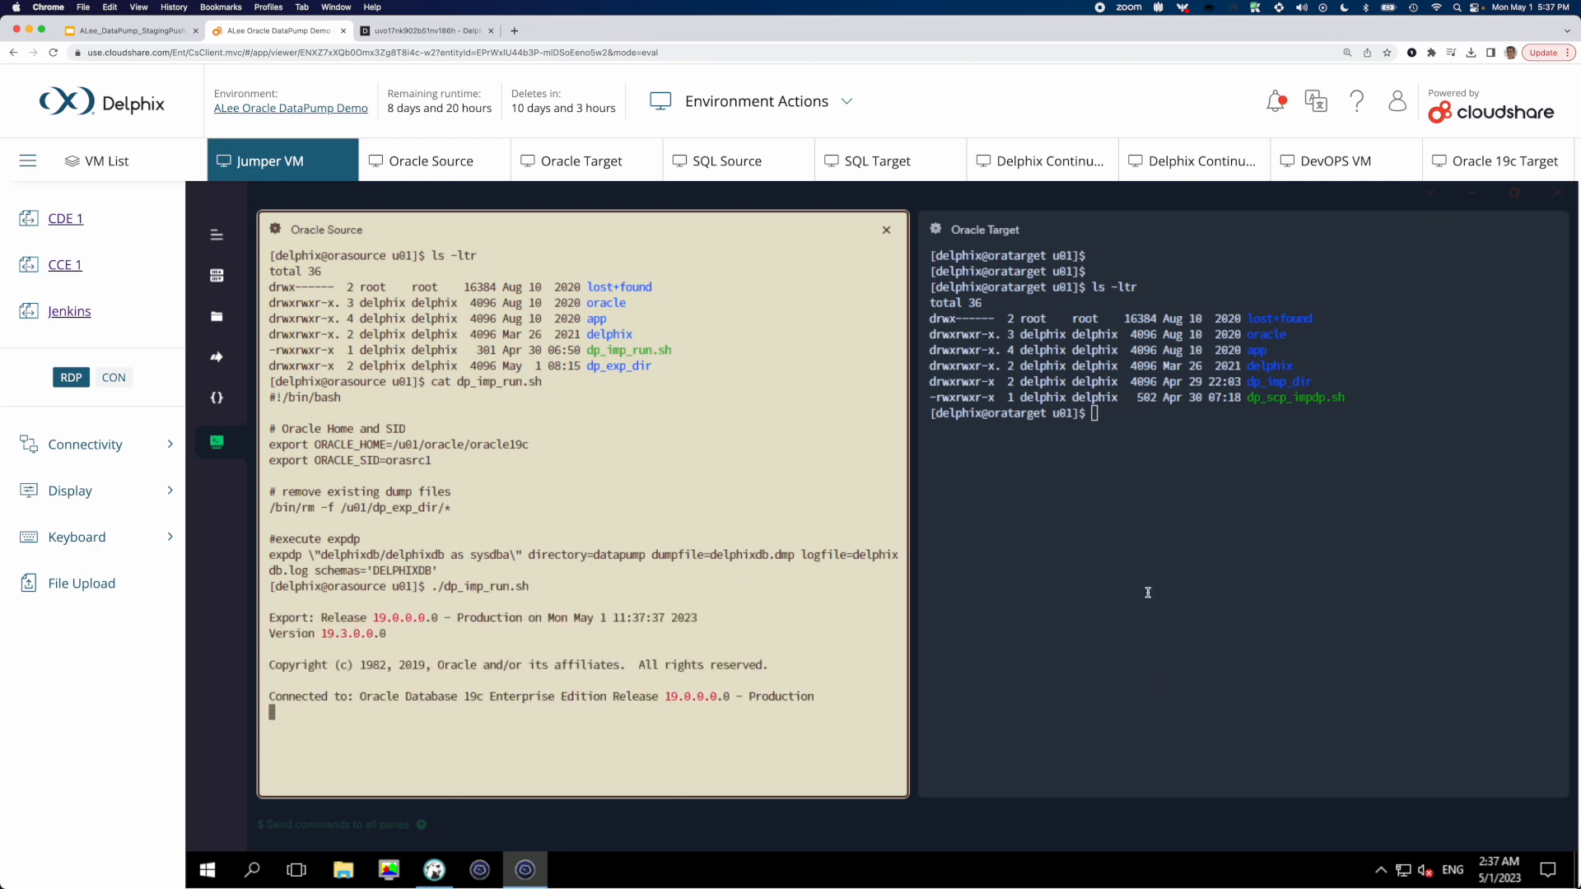
Display the contents of dp_scp_impdp.sh in the Oracle Target session with cat
left_click(1139, 590)
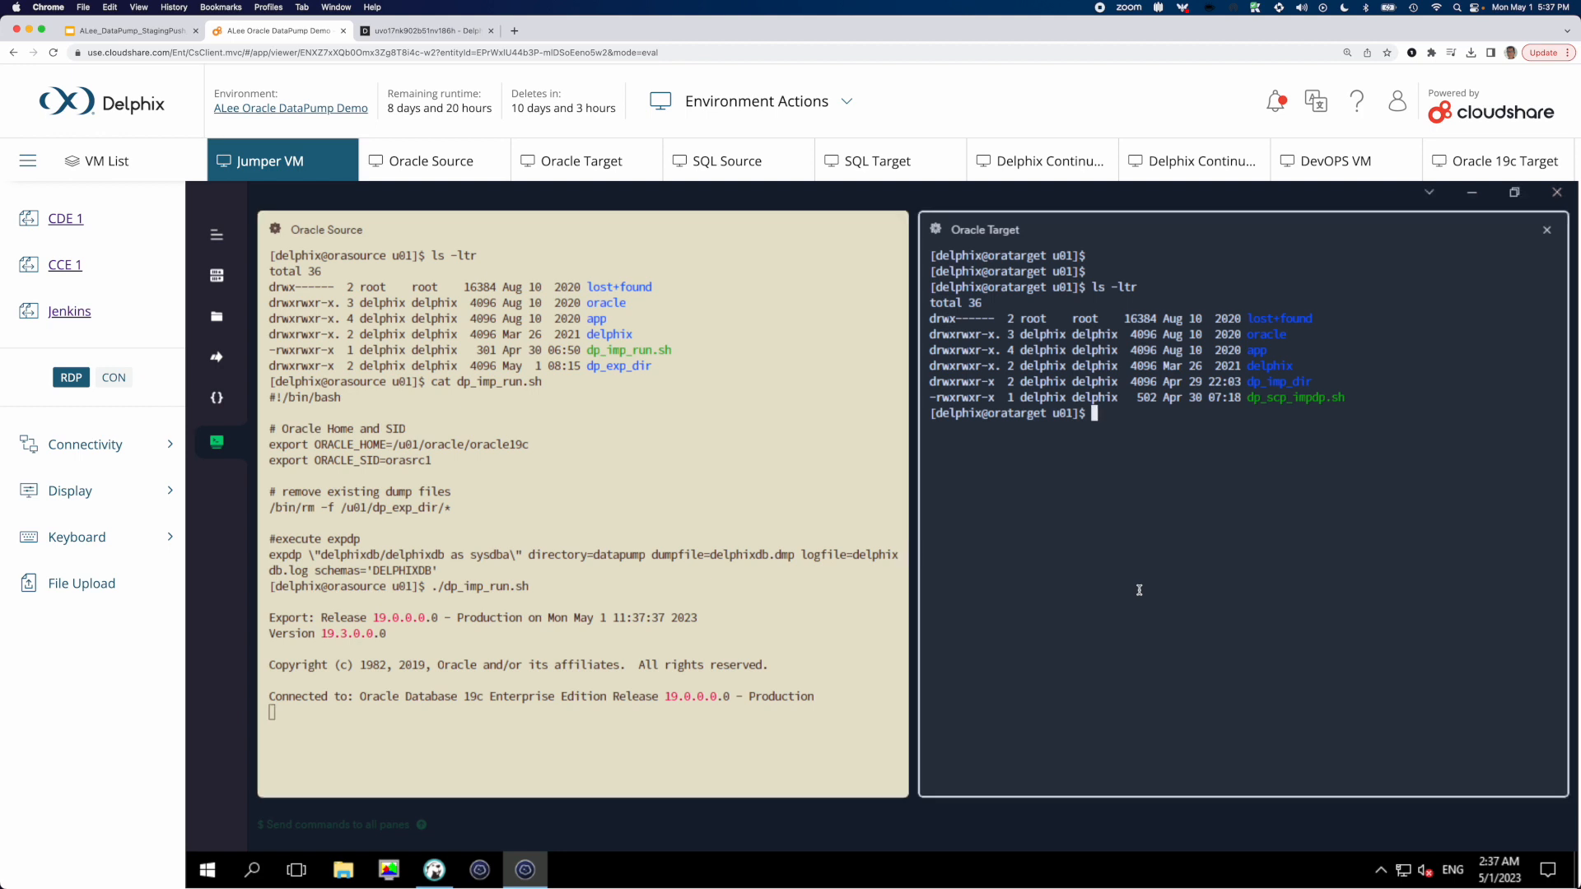
type("cat")
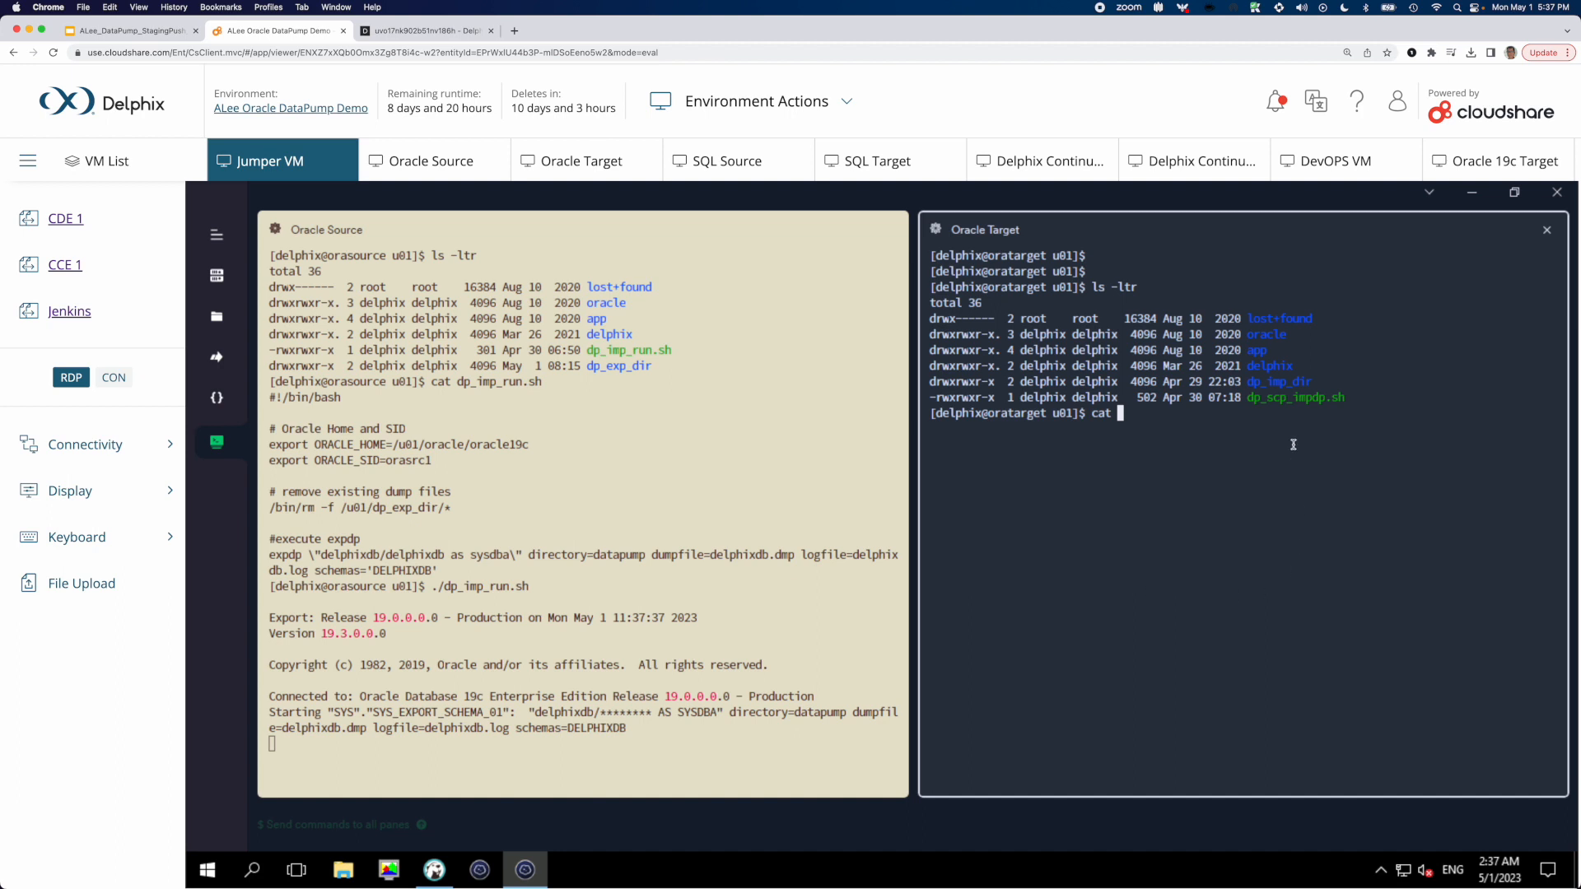
double_click(1289, 401)
right_click(1260, 477)
key("Return")
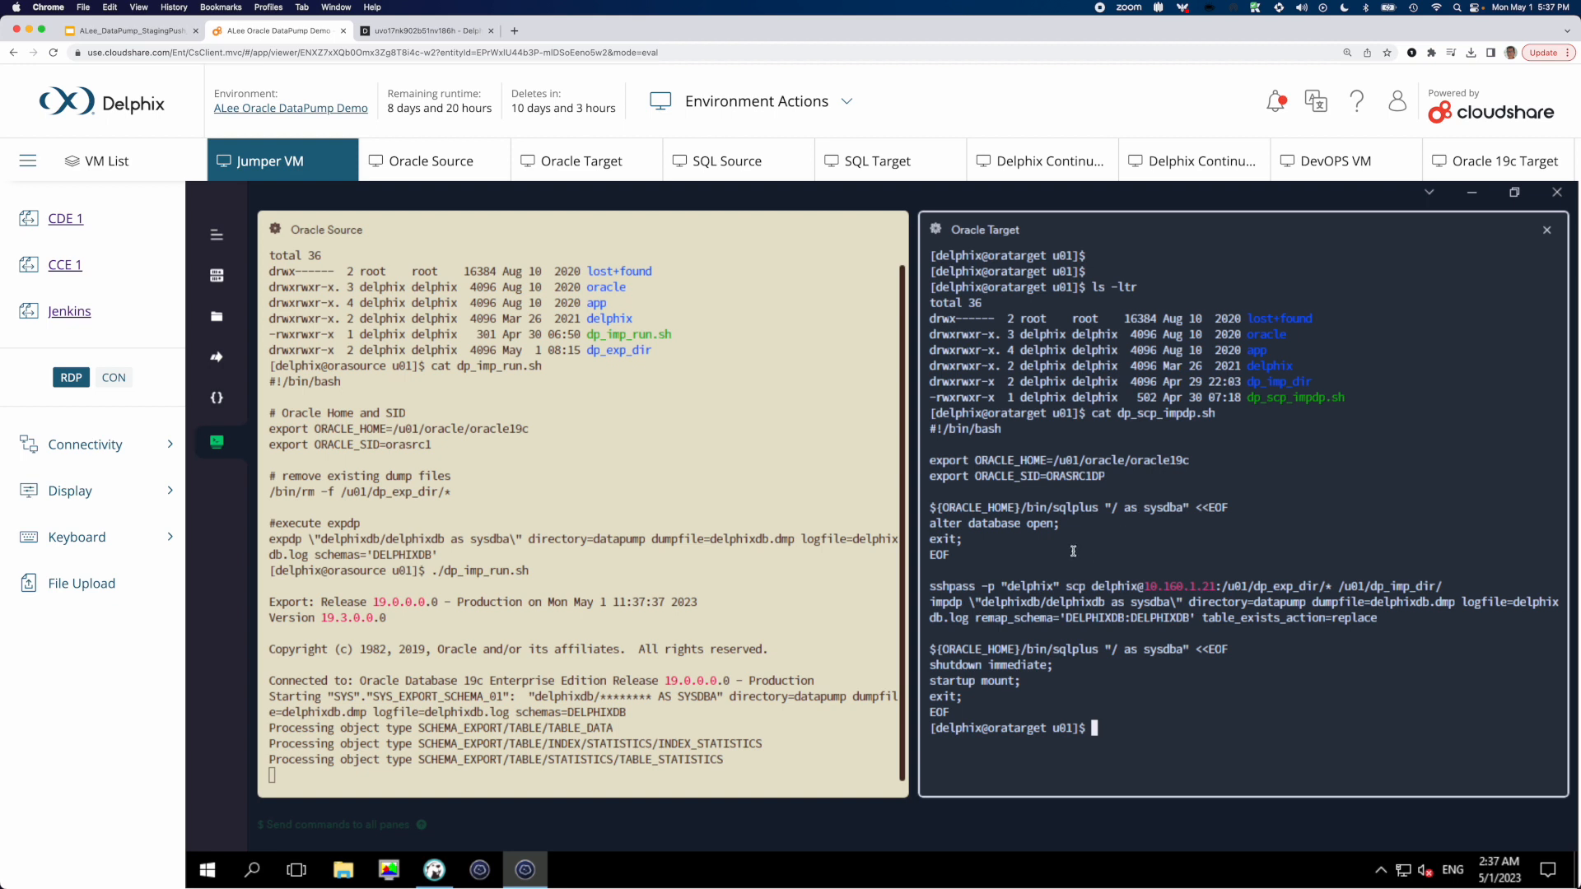
Examine the Oracle home and SID exports and the alter database open command in dp_scp_impdp.sh
left_click_drag(972, 459, 1109, 479)
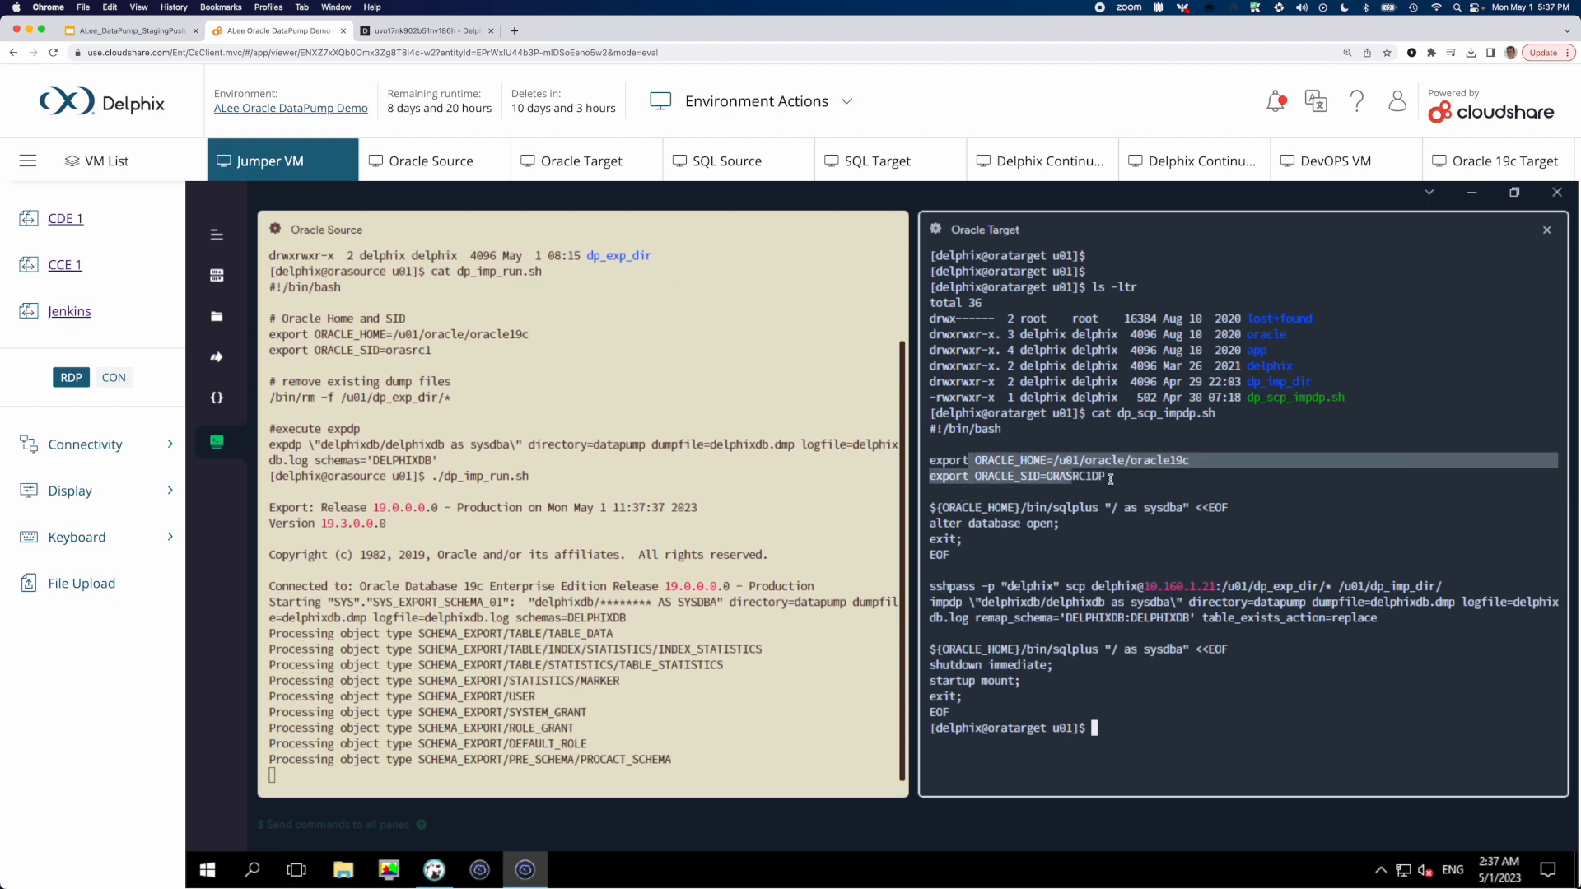
left_click(1096, 548)
left_click_drag(1112, 475, 1053, 476)
left_click(1104, 557)
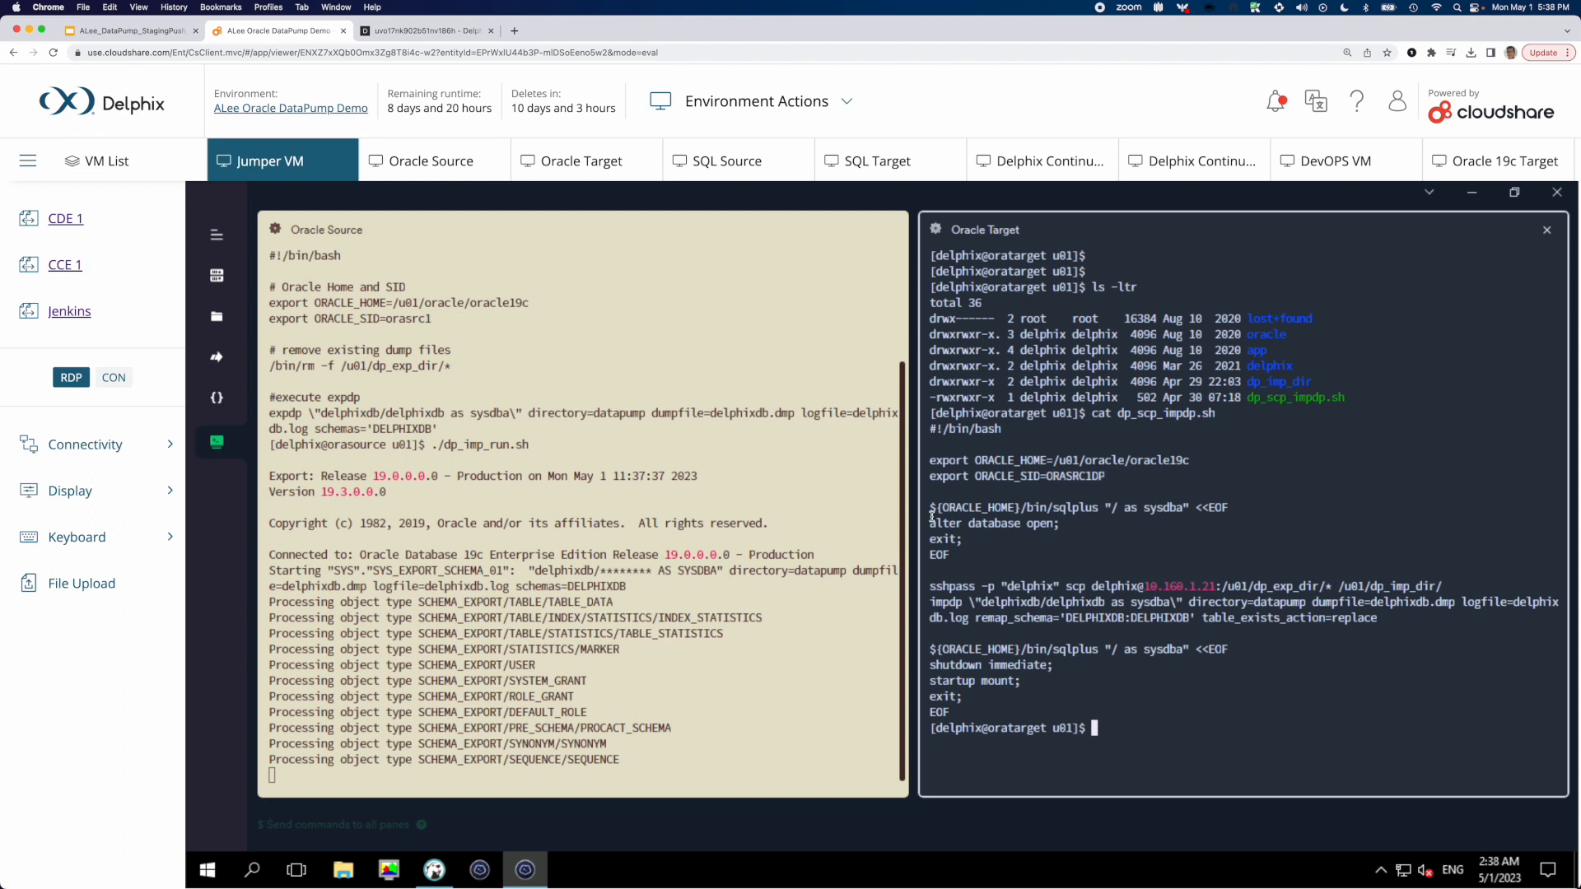
left_click_drag(930, 524, 1072, 525)
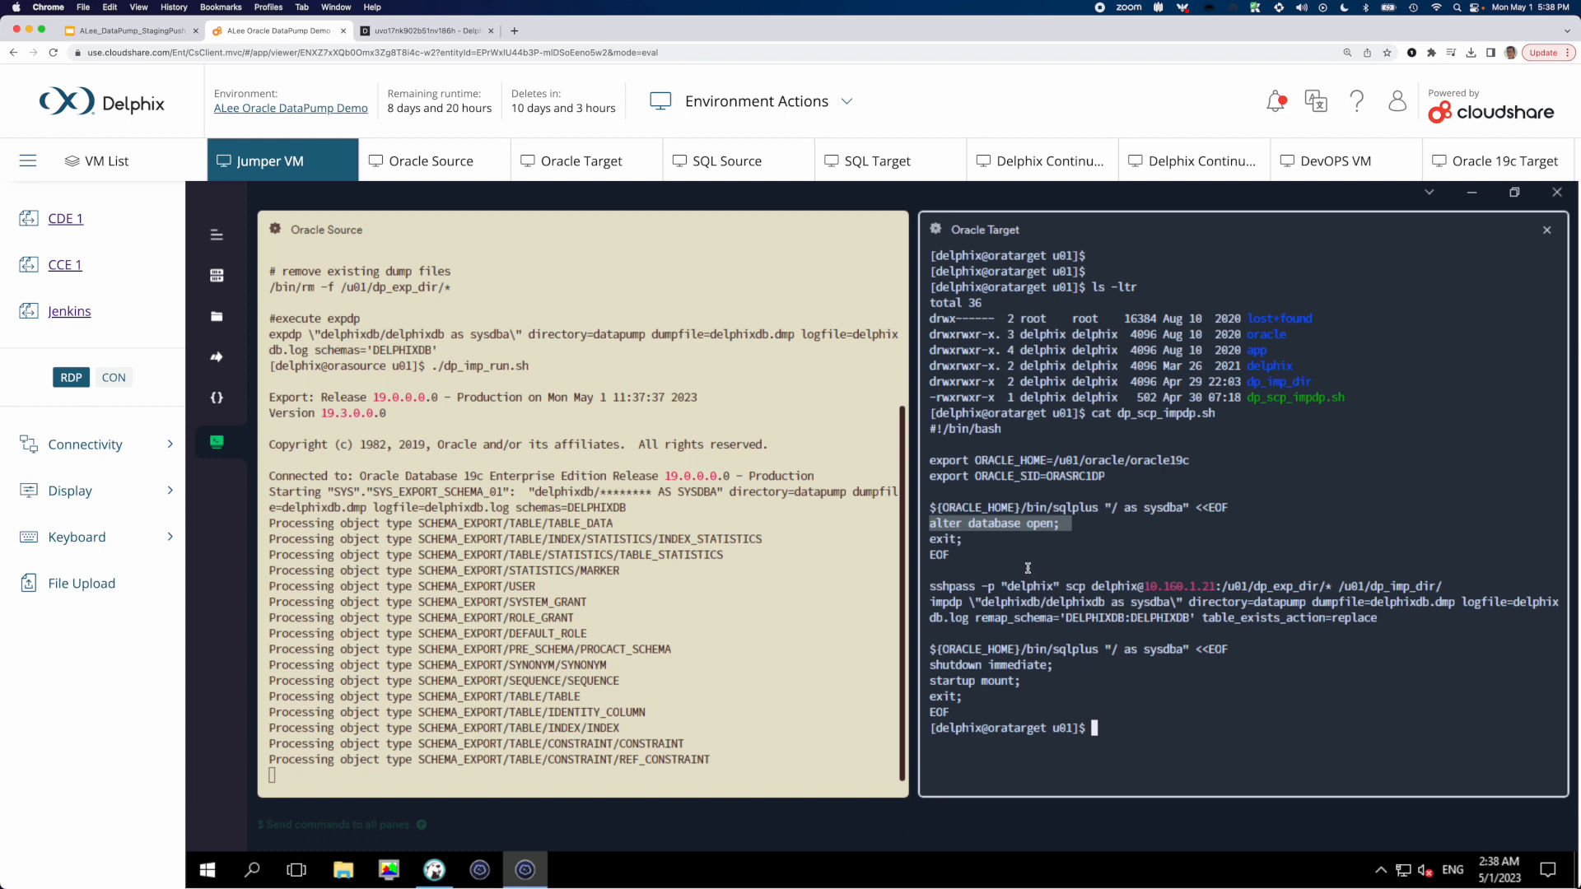
Examine the script's scp copy from dp_exp_dir to dp_imp_dir and its impdp command
left_click_drag(931, 587, 1446, 587)
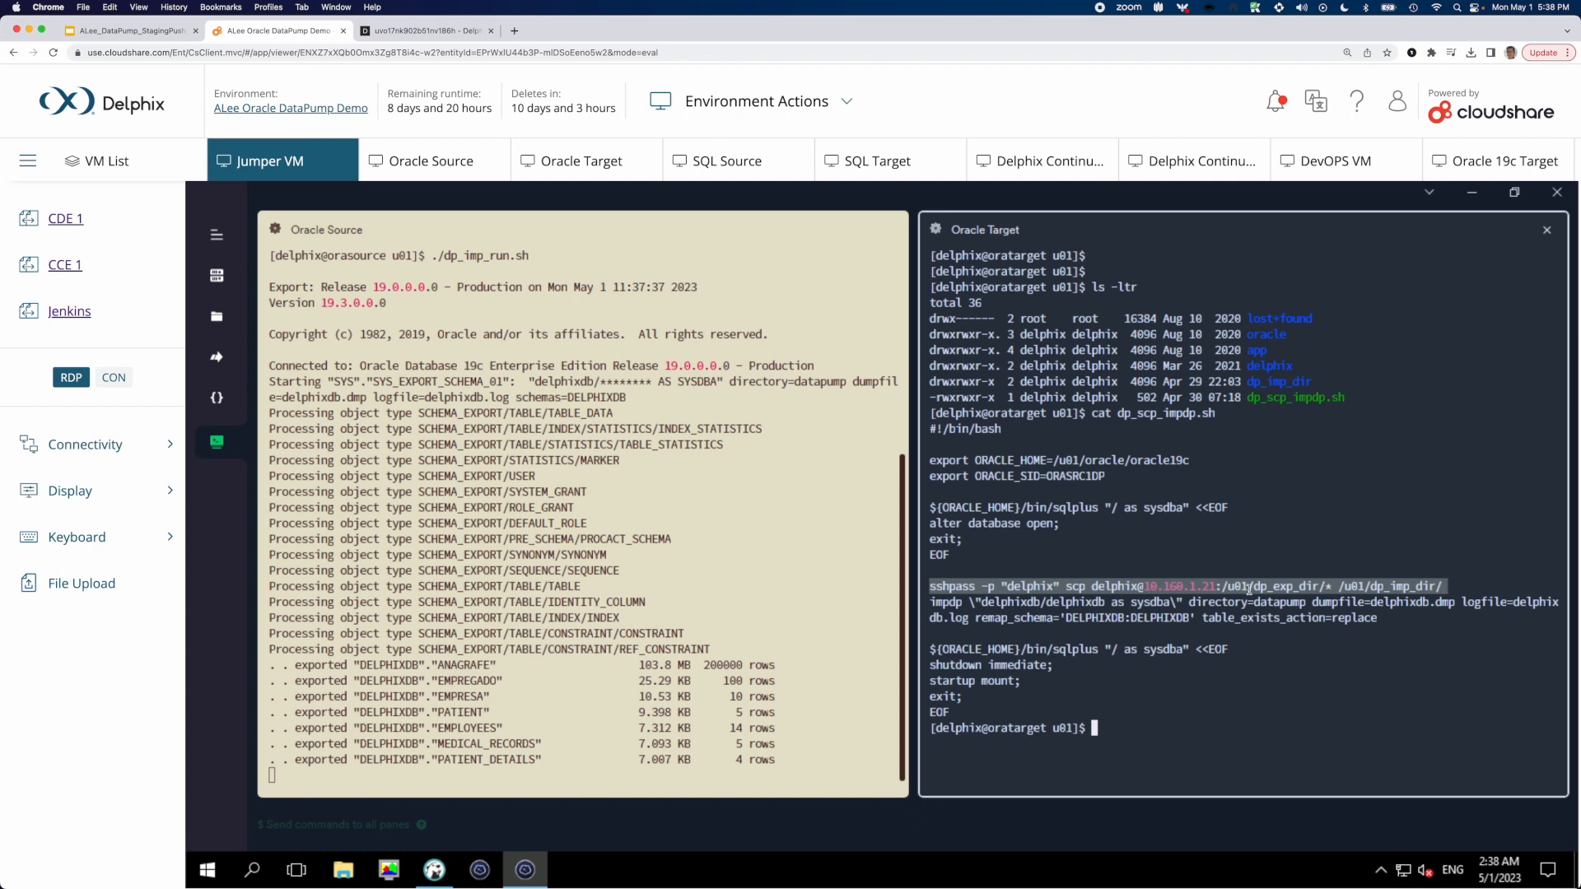
left_click(1155, 608)
left_click_drag(1137, 586, 1440, 586)
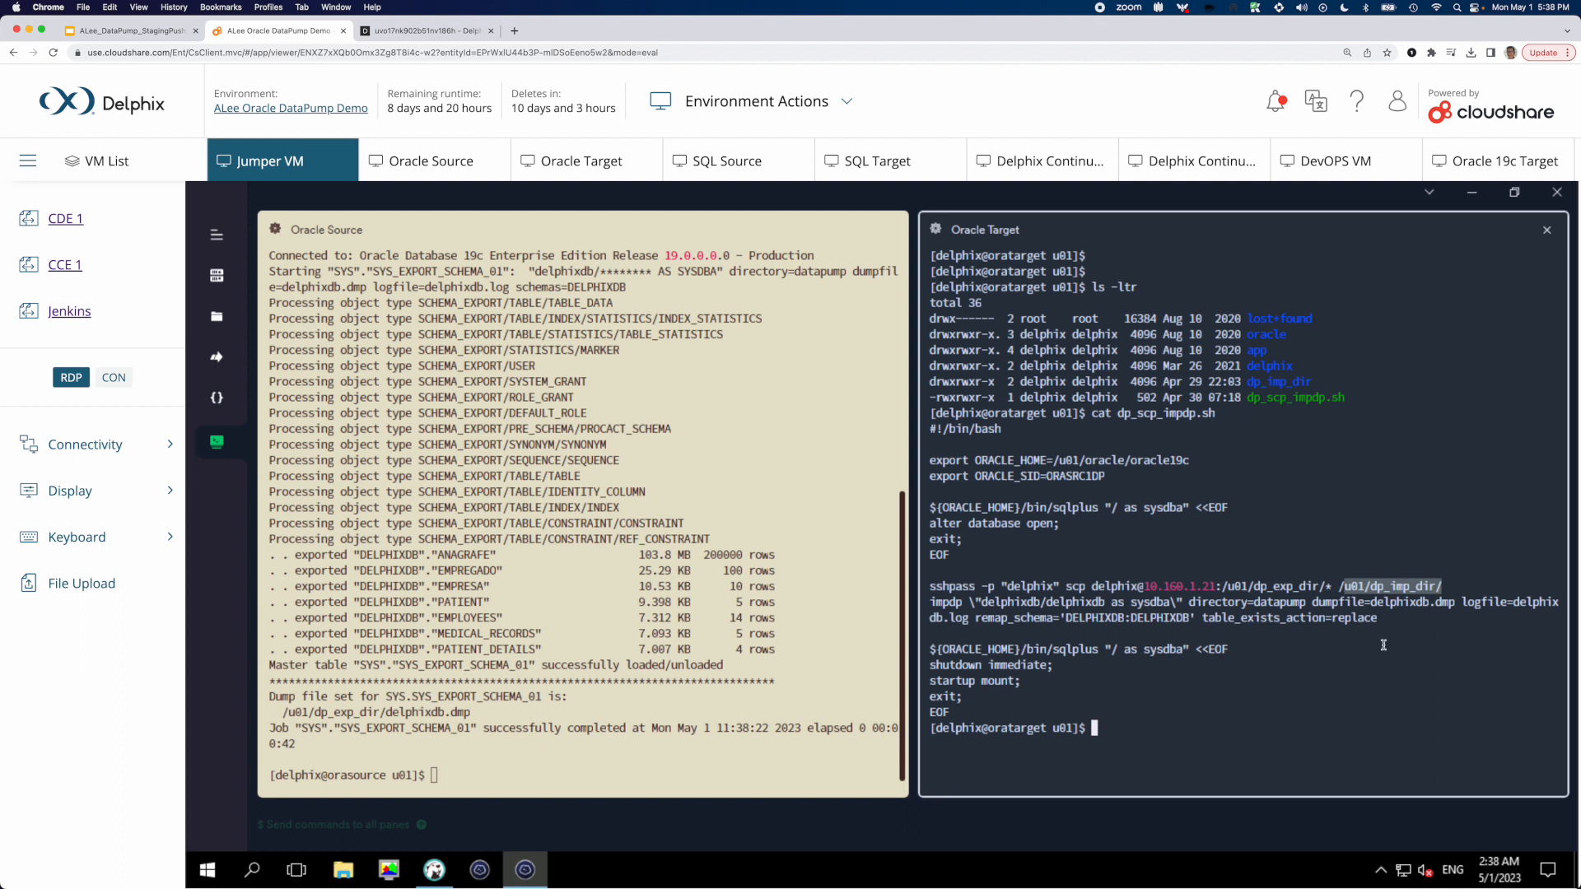
left_click(1180, 691)
left_click_drag(931, 602, 1384, 618)
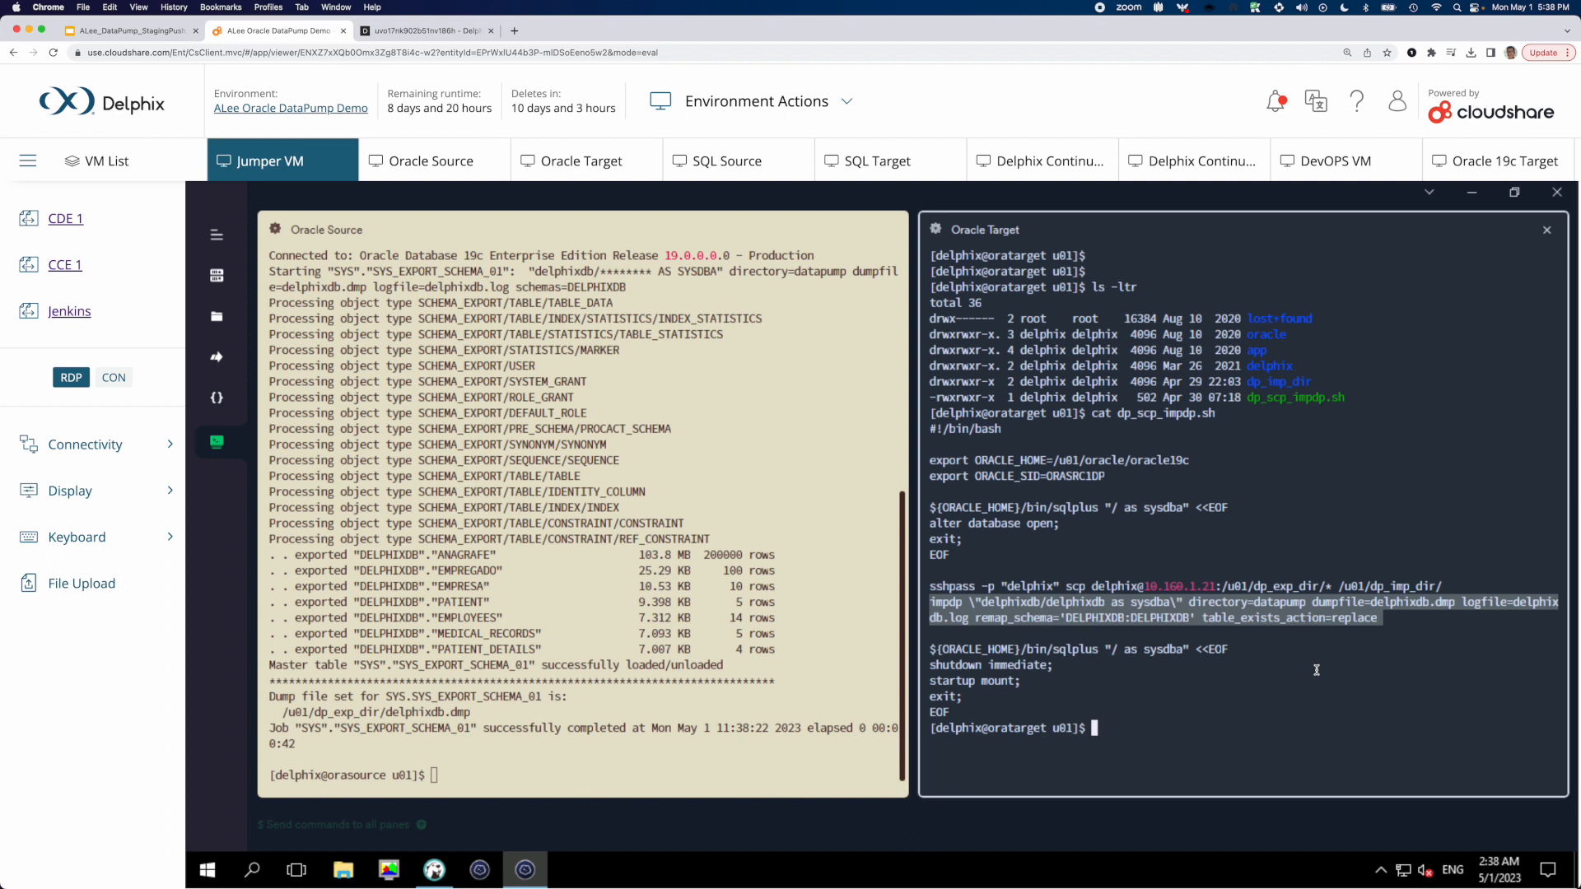
left_click(1158, 652)
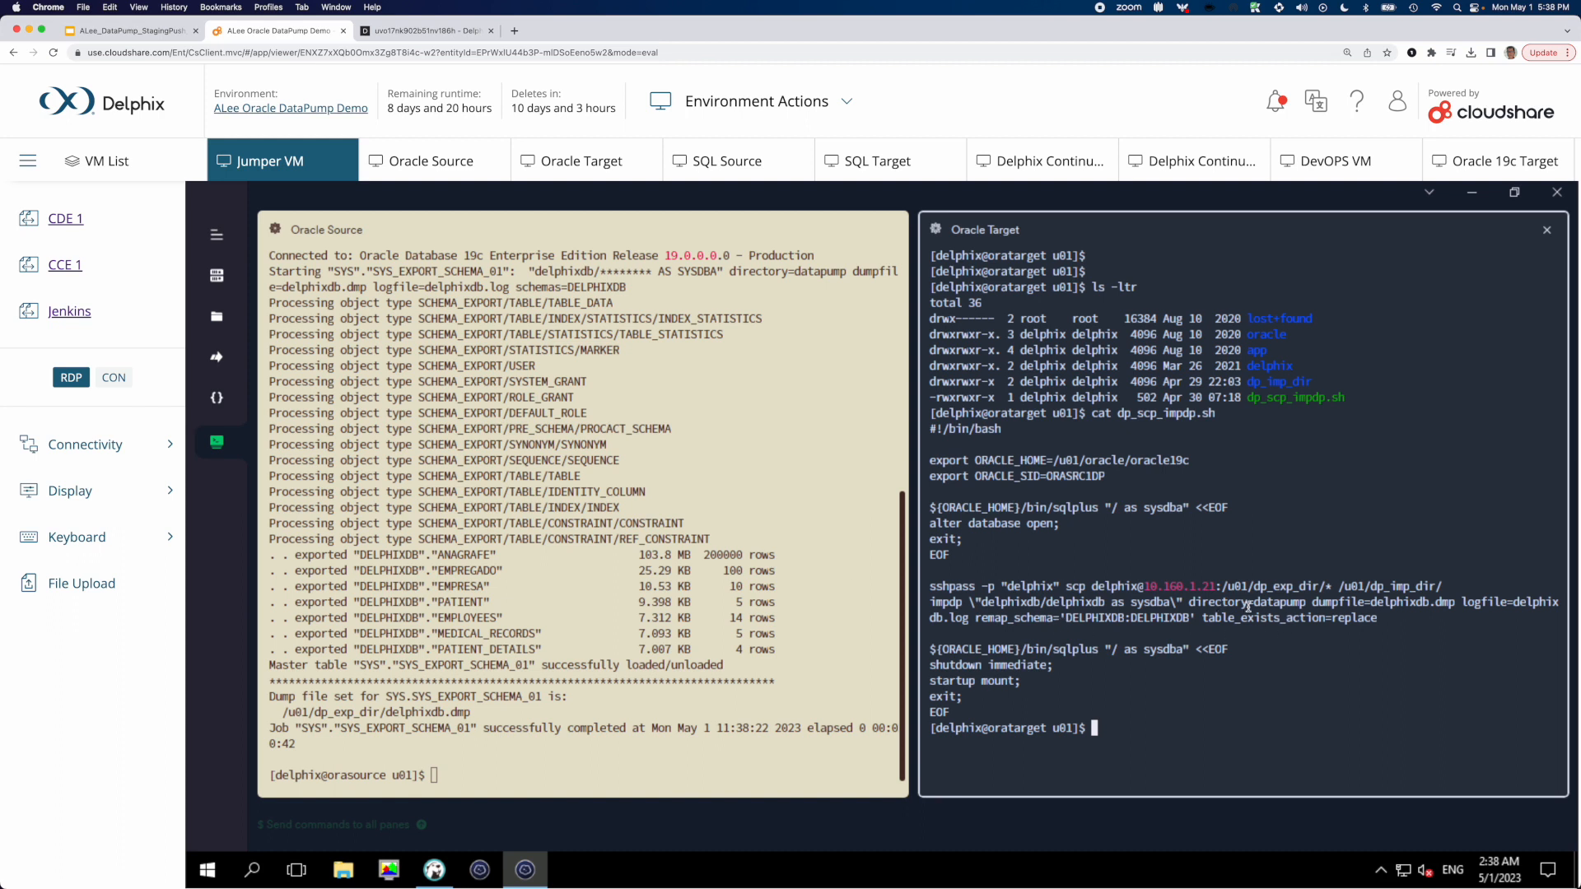
Examine the impdp dump file, log file, remap_schema and table_exists_action parameters, plus the shutdown immediate and startup mount commands
double_click(1434, 604)
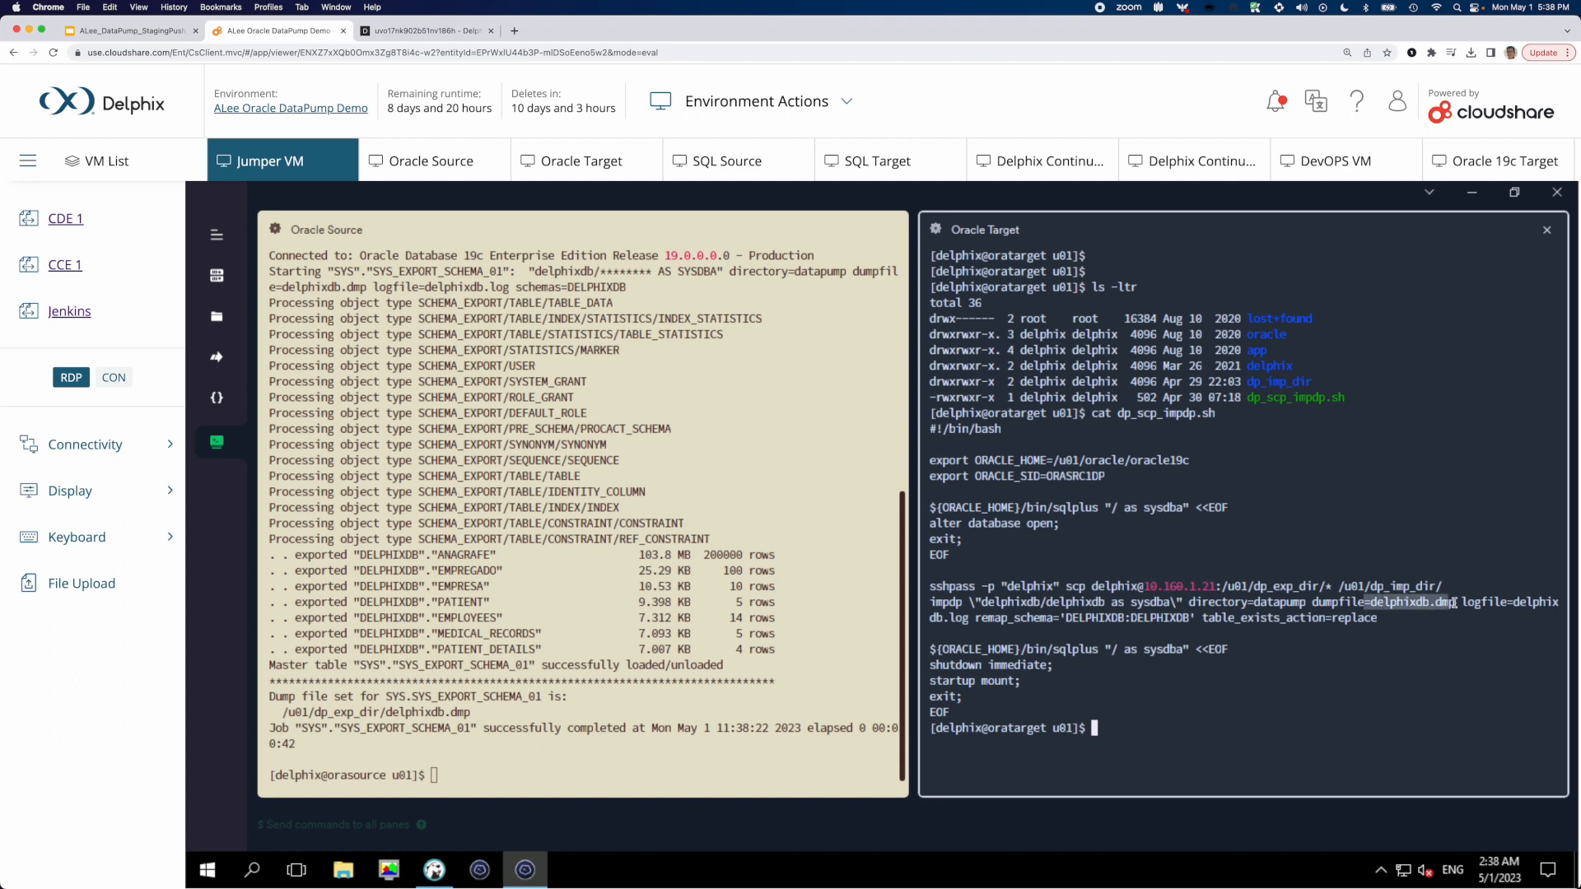
left_click(1515, 602)
double_click(946, 618)
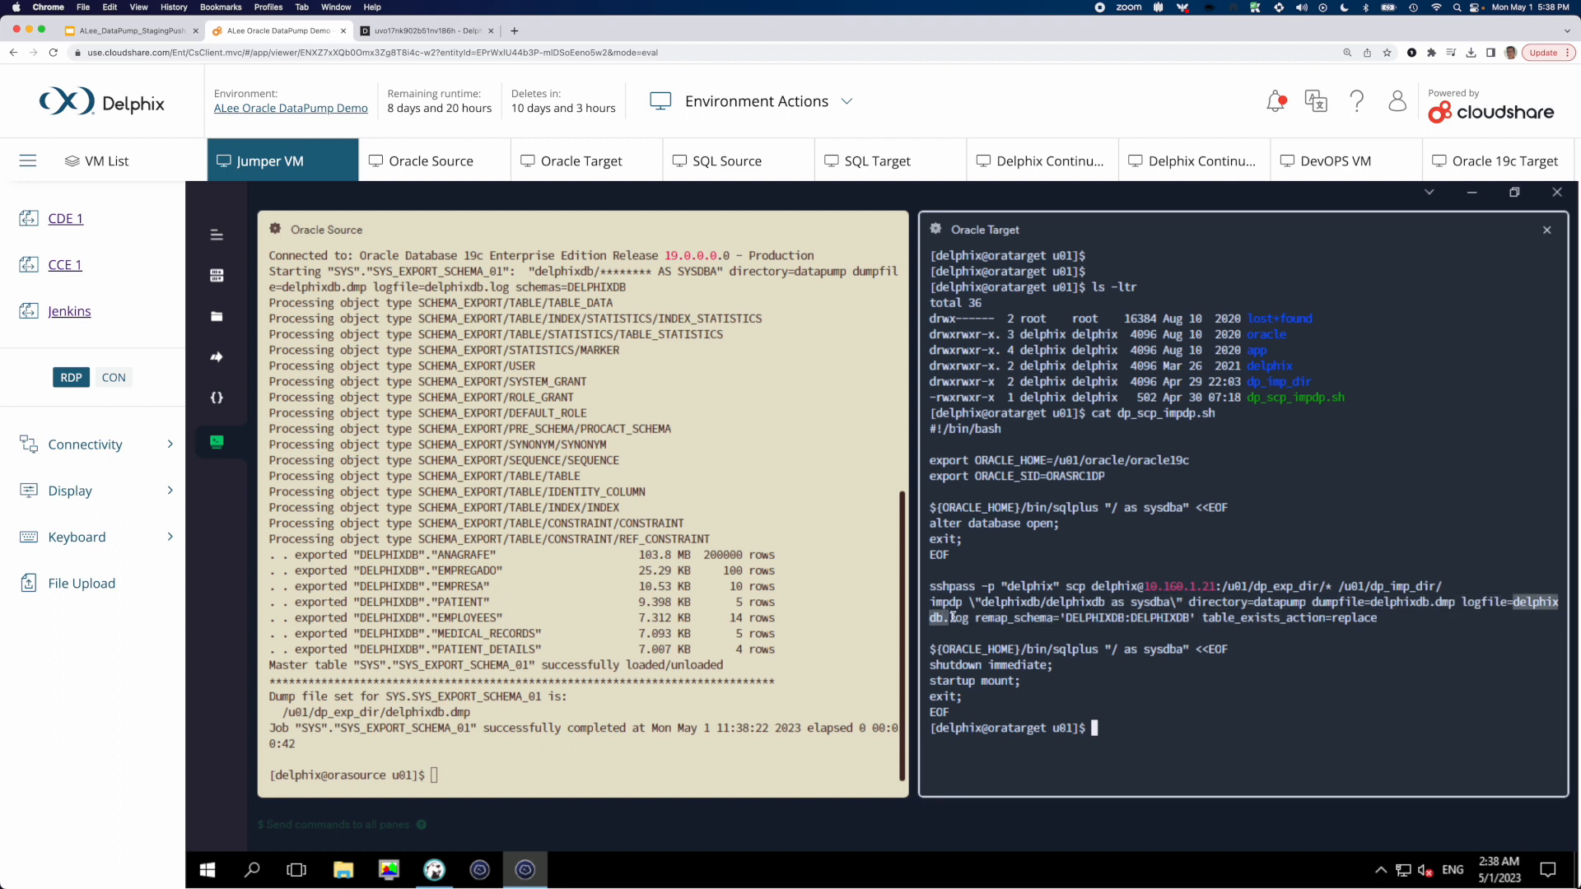
double_click(986, 619)
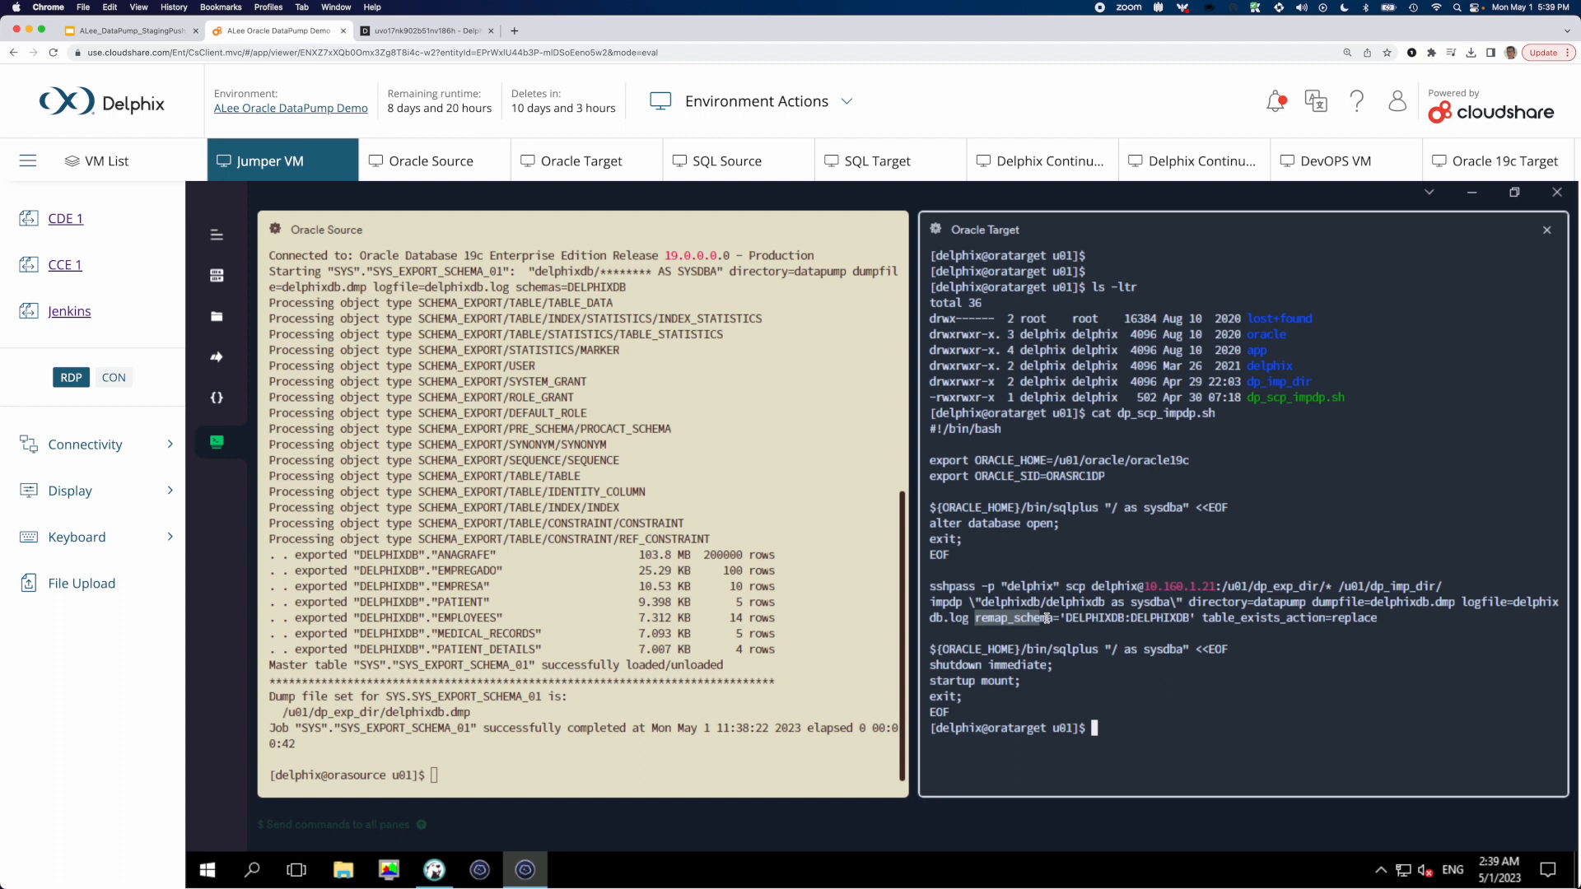
double_click(1177, 617)
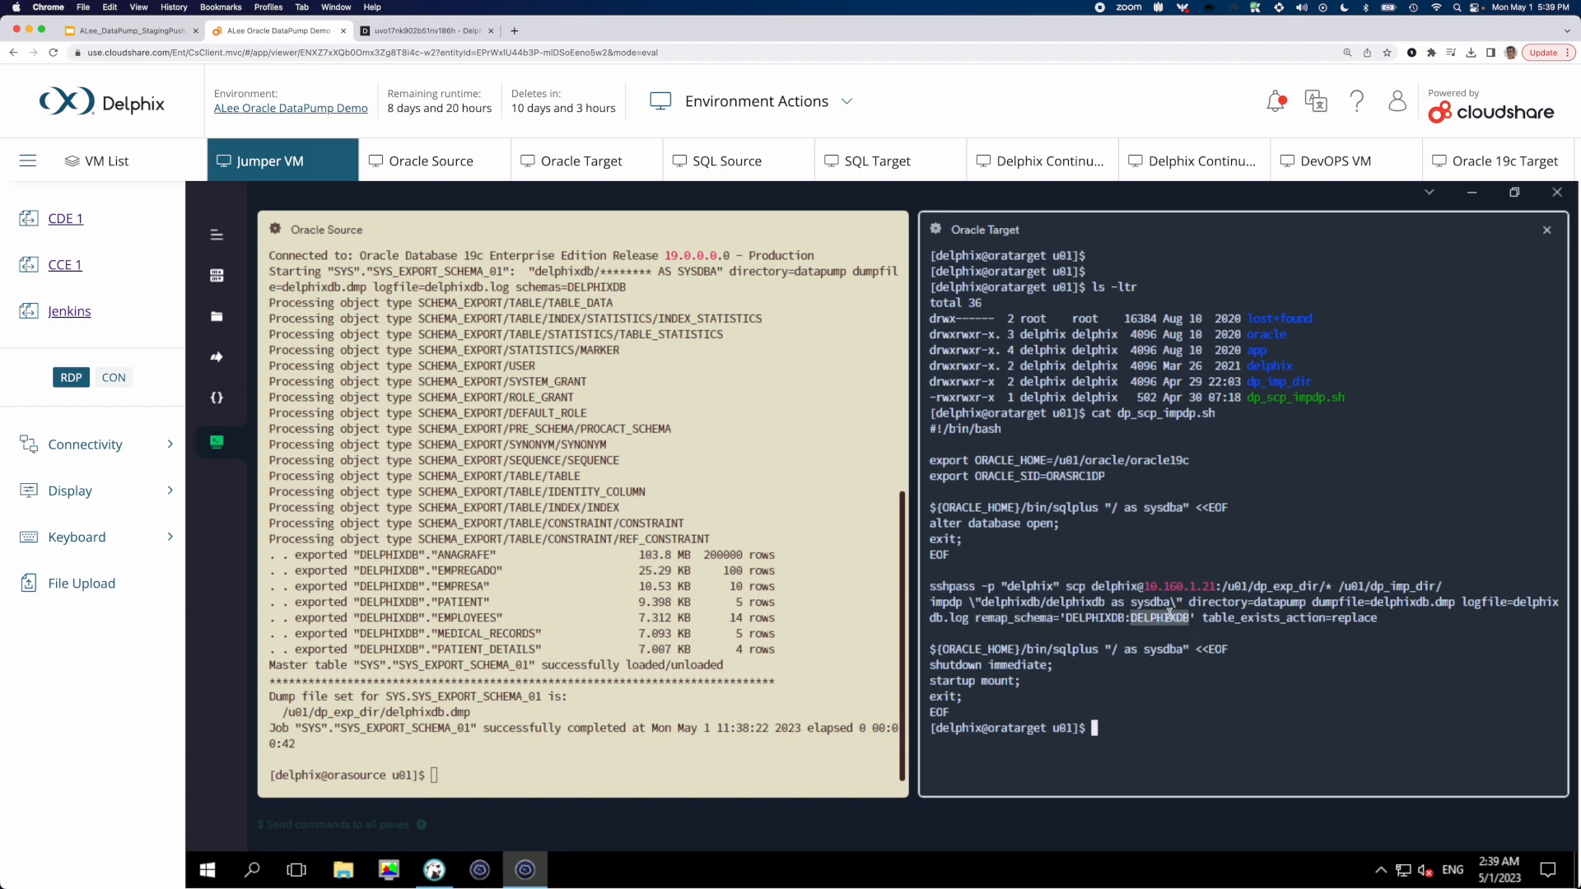
left_click(1305, 638)
double_click(1322, 617)
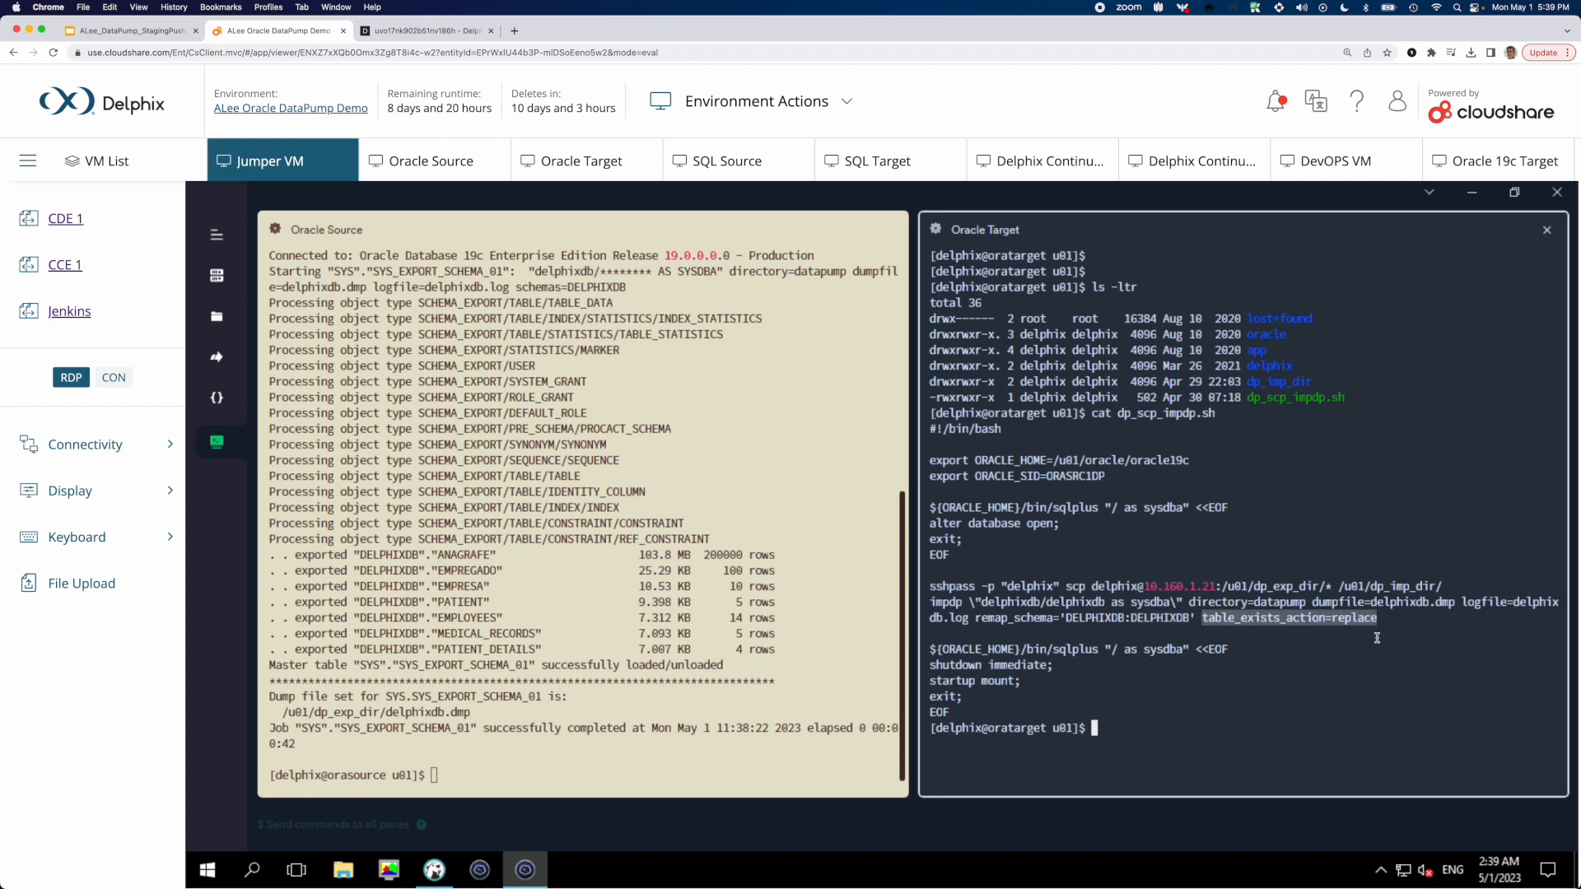
left_click(1318, 659)
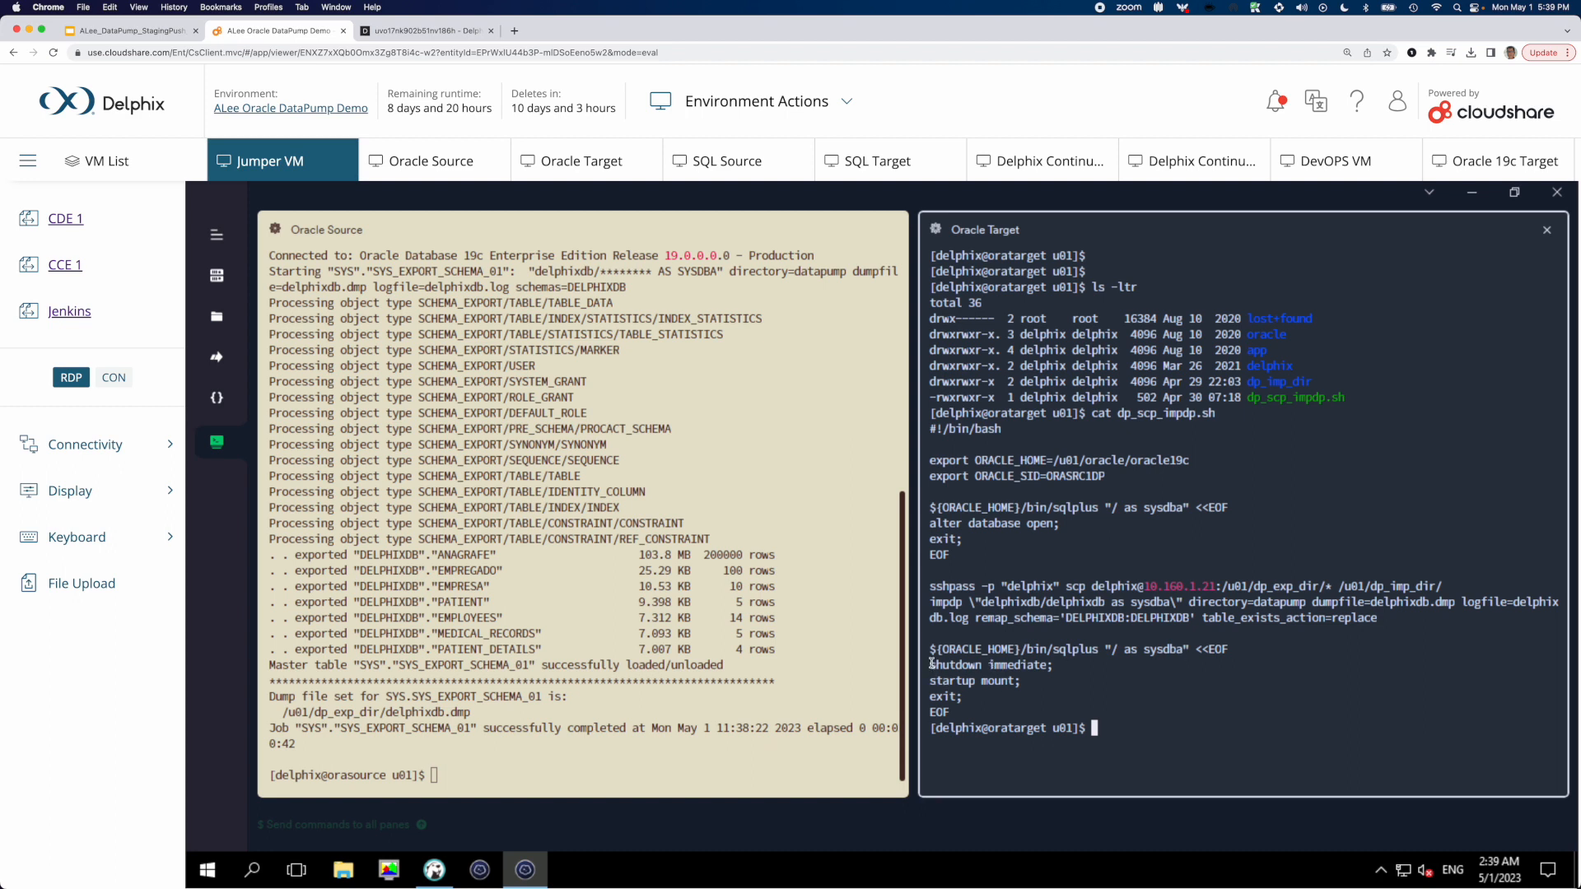
left_click_drag(932, 665, 1031, 690)
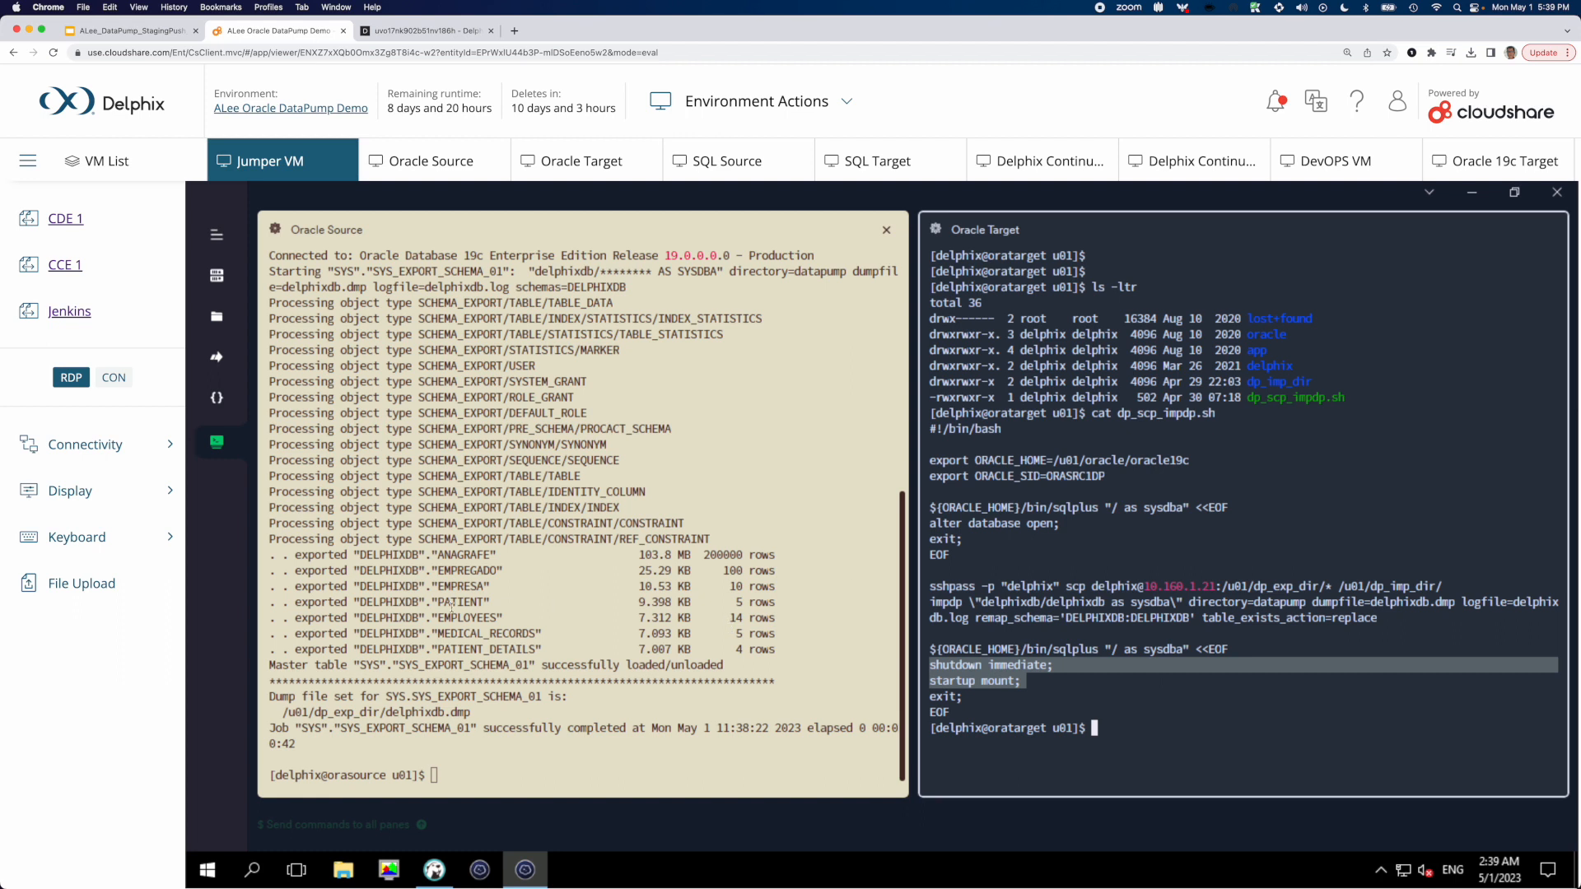
Check the EMPLOYEES table's exported row count in the Oracle Source export output
left_click_drag(434, 615, 778, 620)
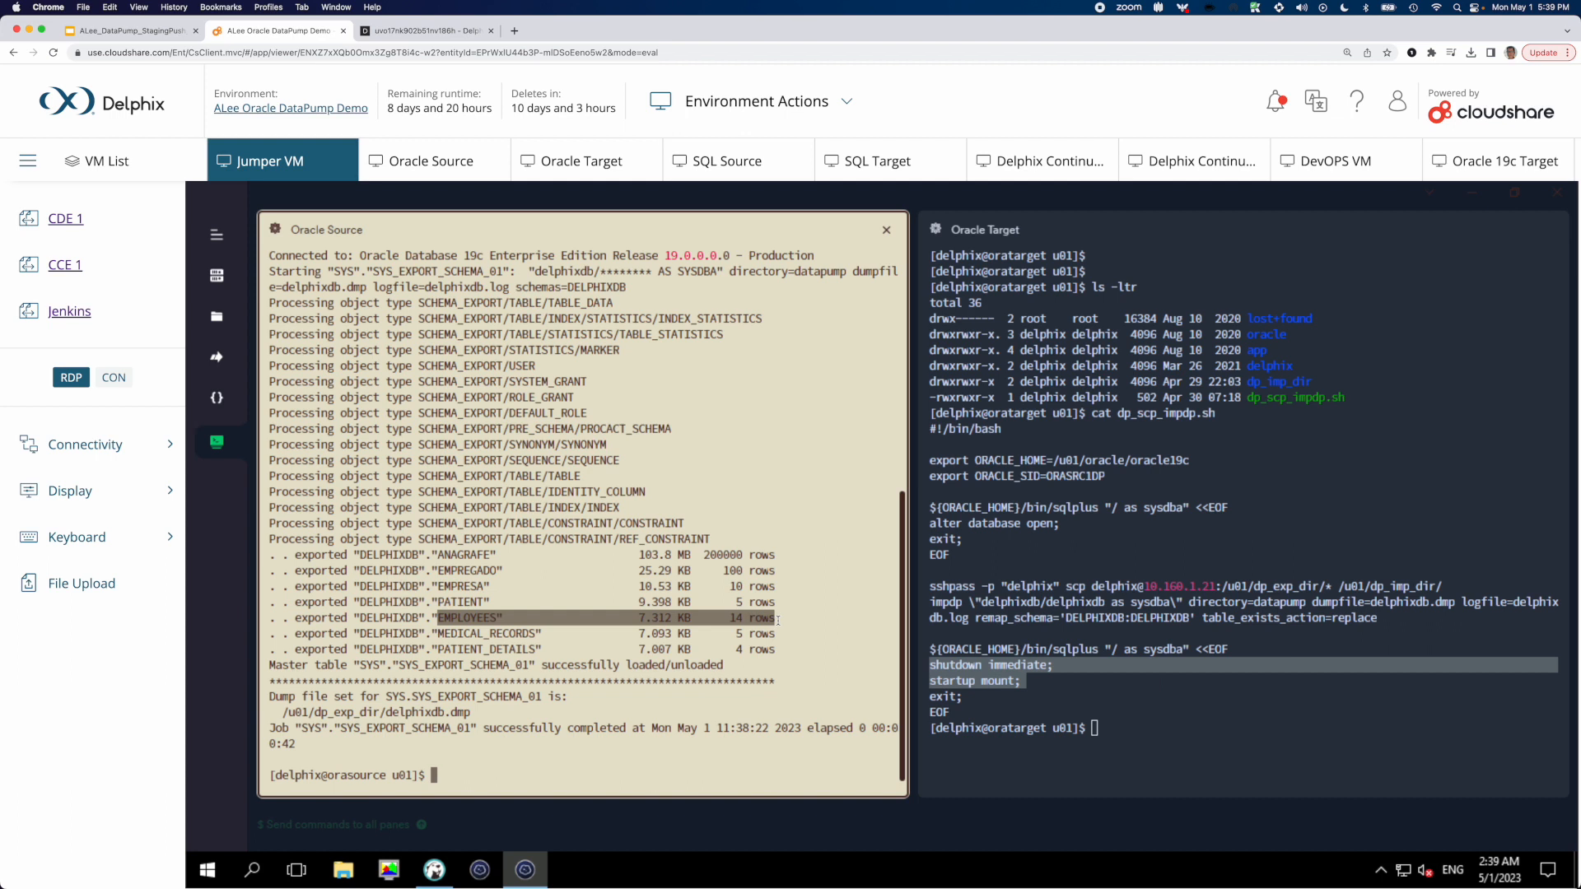
left_click(746, 619)
double_click(730, 618)
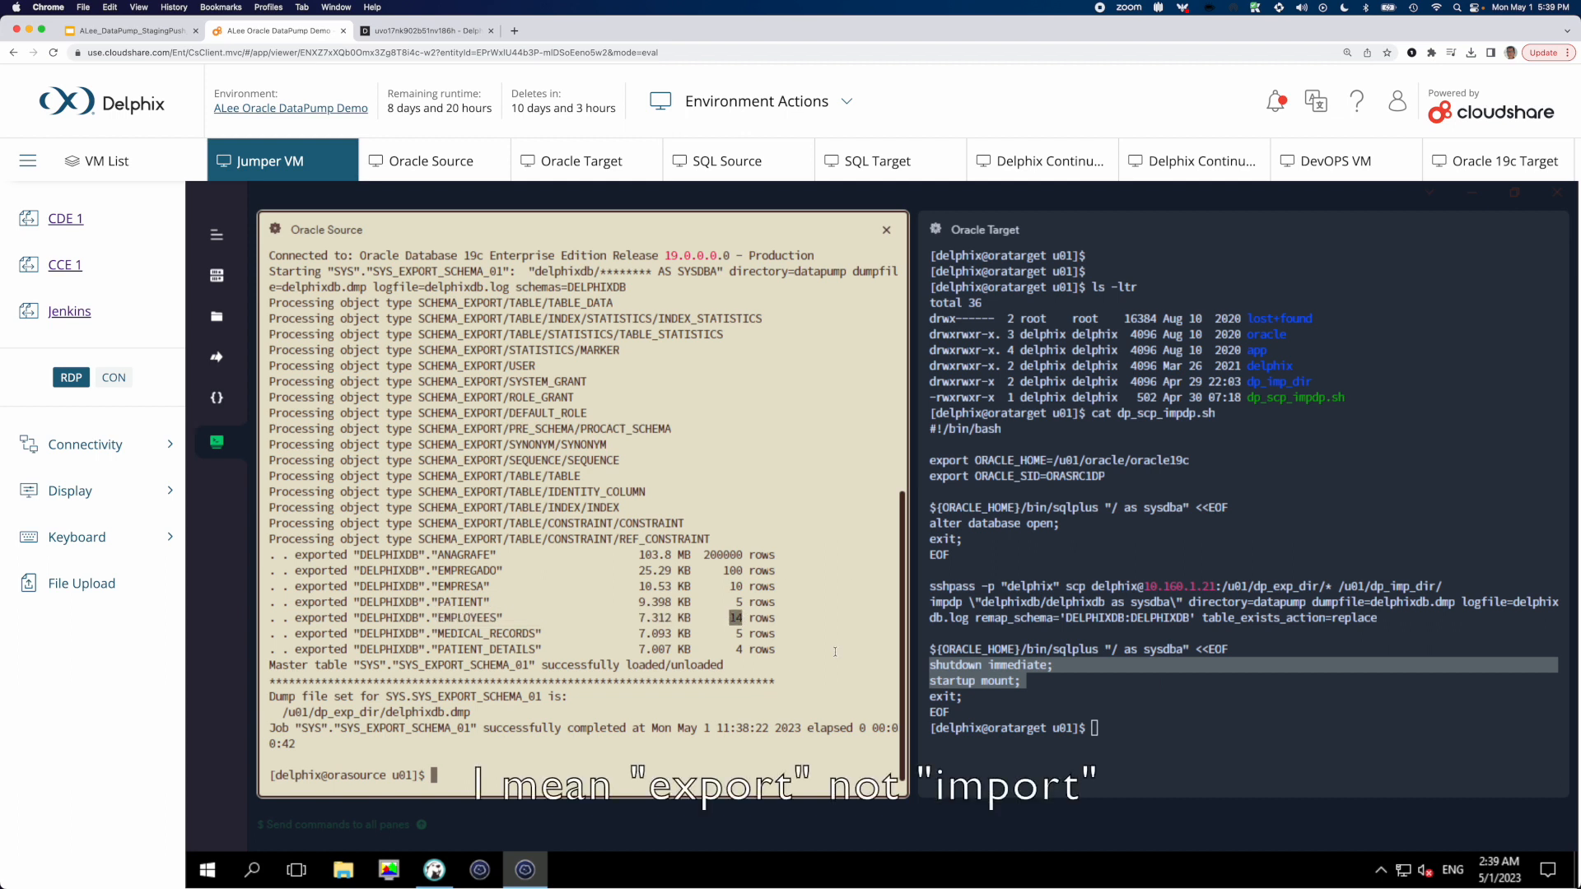
left_click(835, 652)
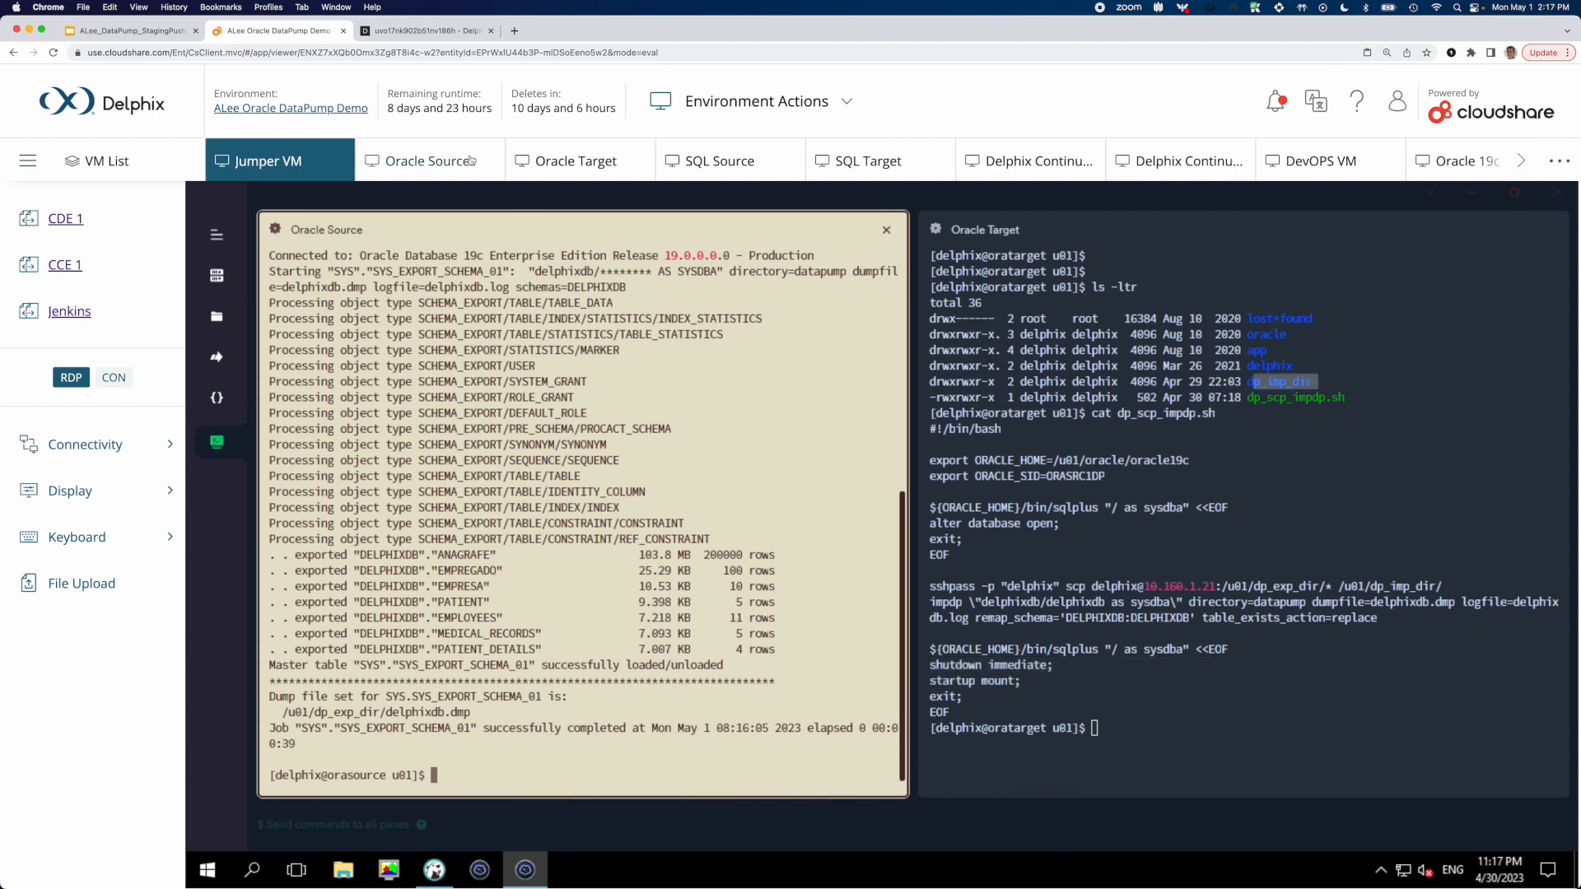
Review the DP_scp_impdp Pre Sync hook of the ORASRC1-DP dSource in Delphix and return to the terminal
left_click(407, 31)
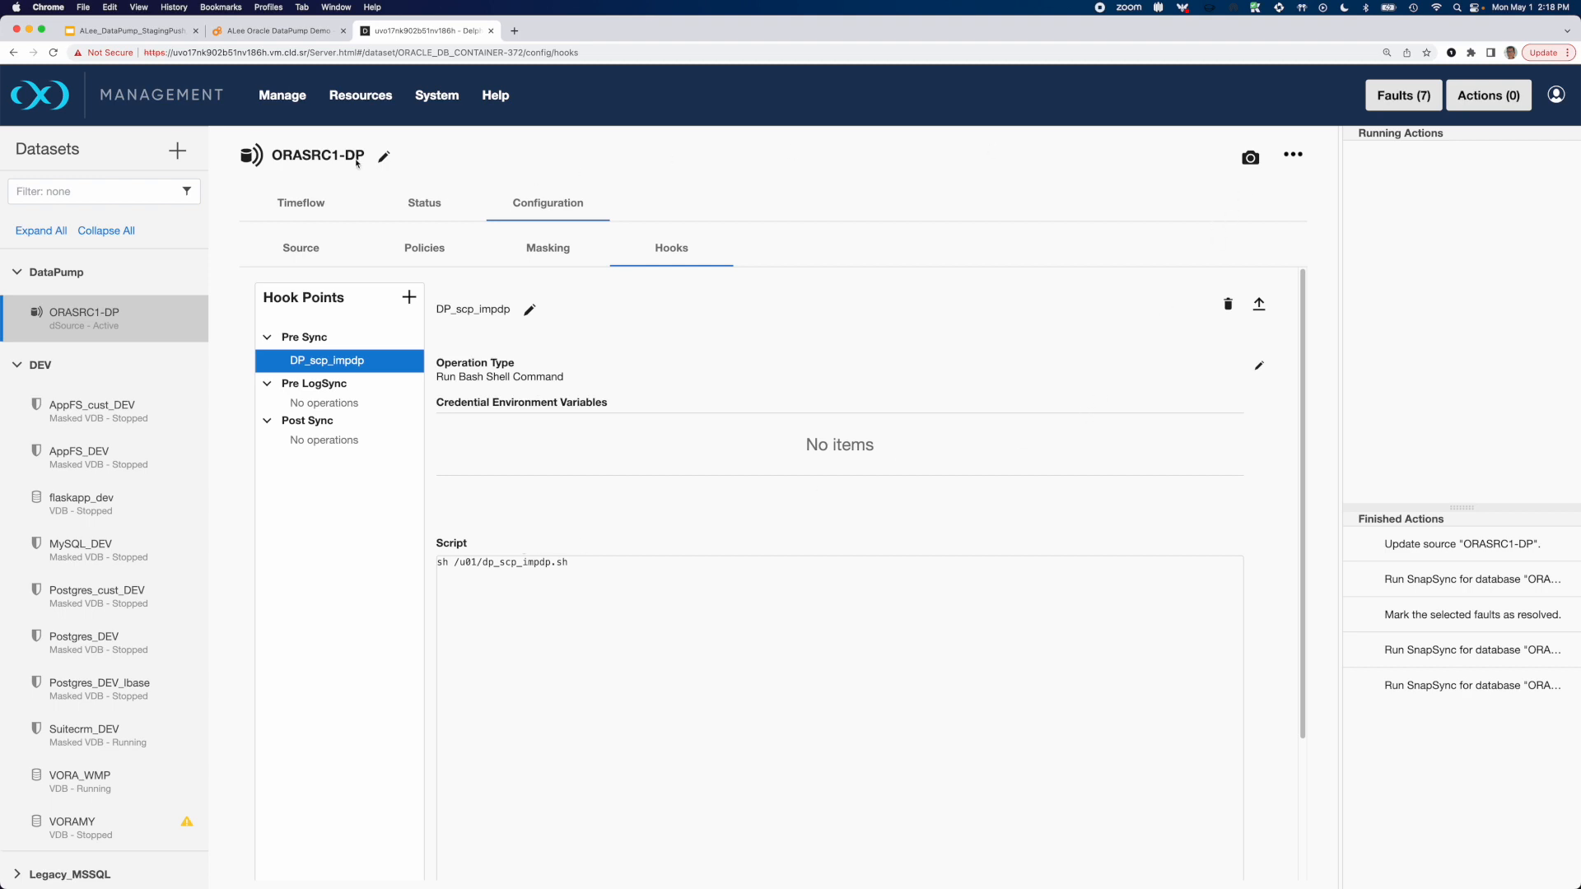
left_click(276, 31)
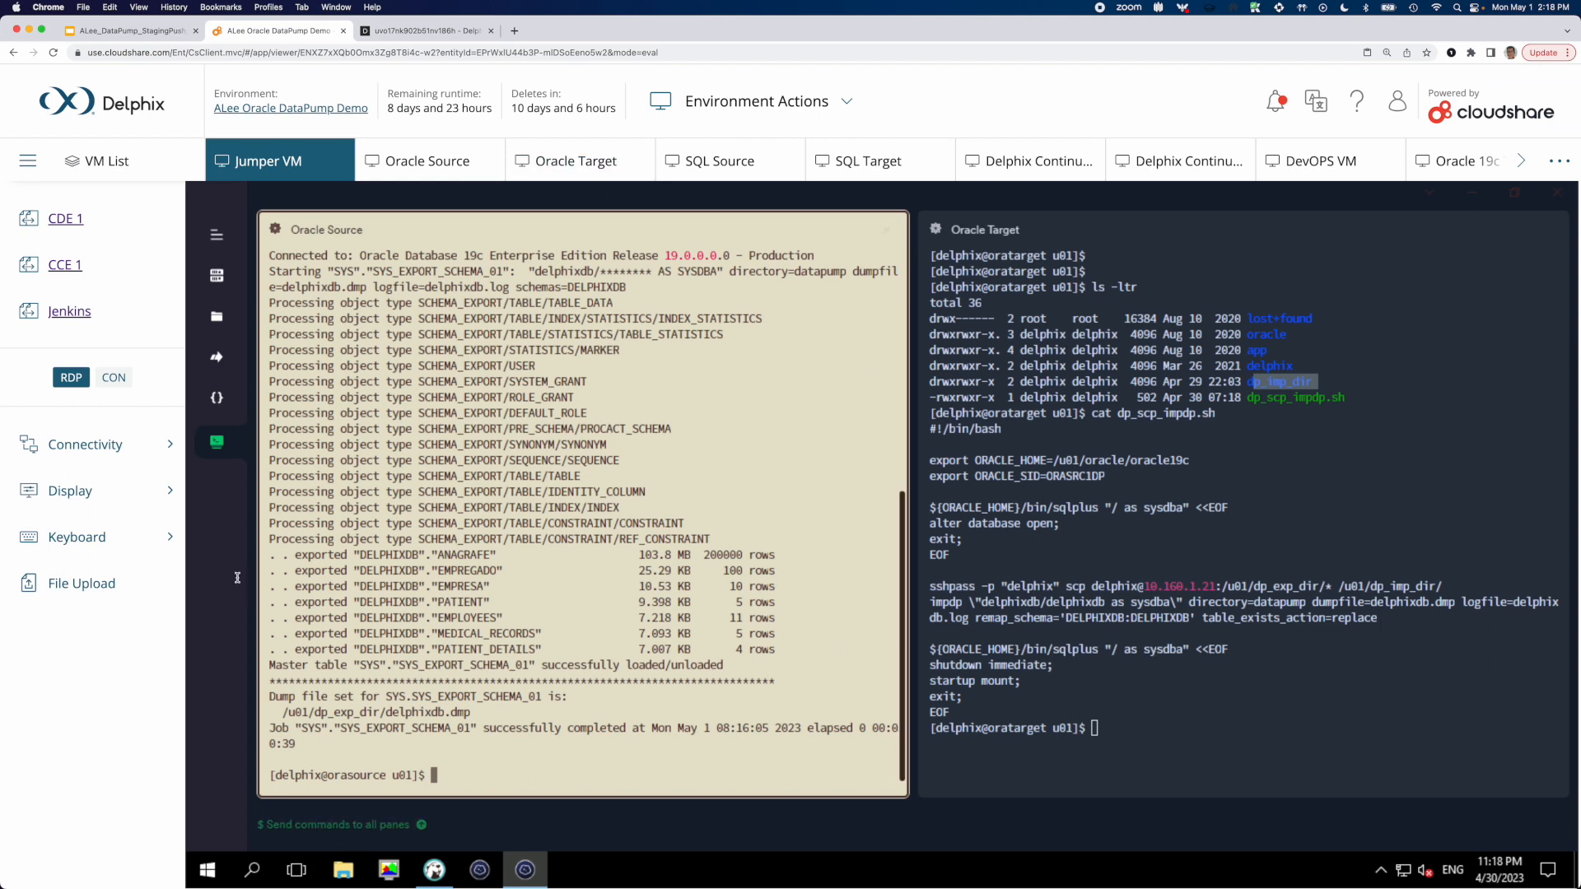
Open additional Oracle Target sessions and query name and open_mode from v$database in one of them
left_click(217, 276)
left_click(1171, 784)
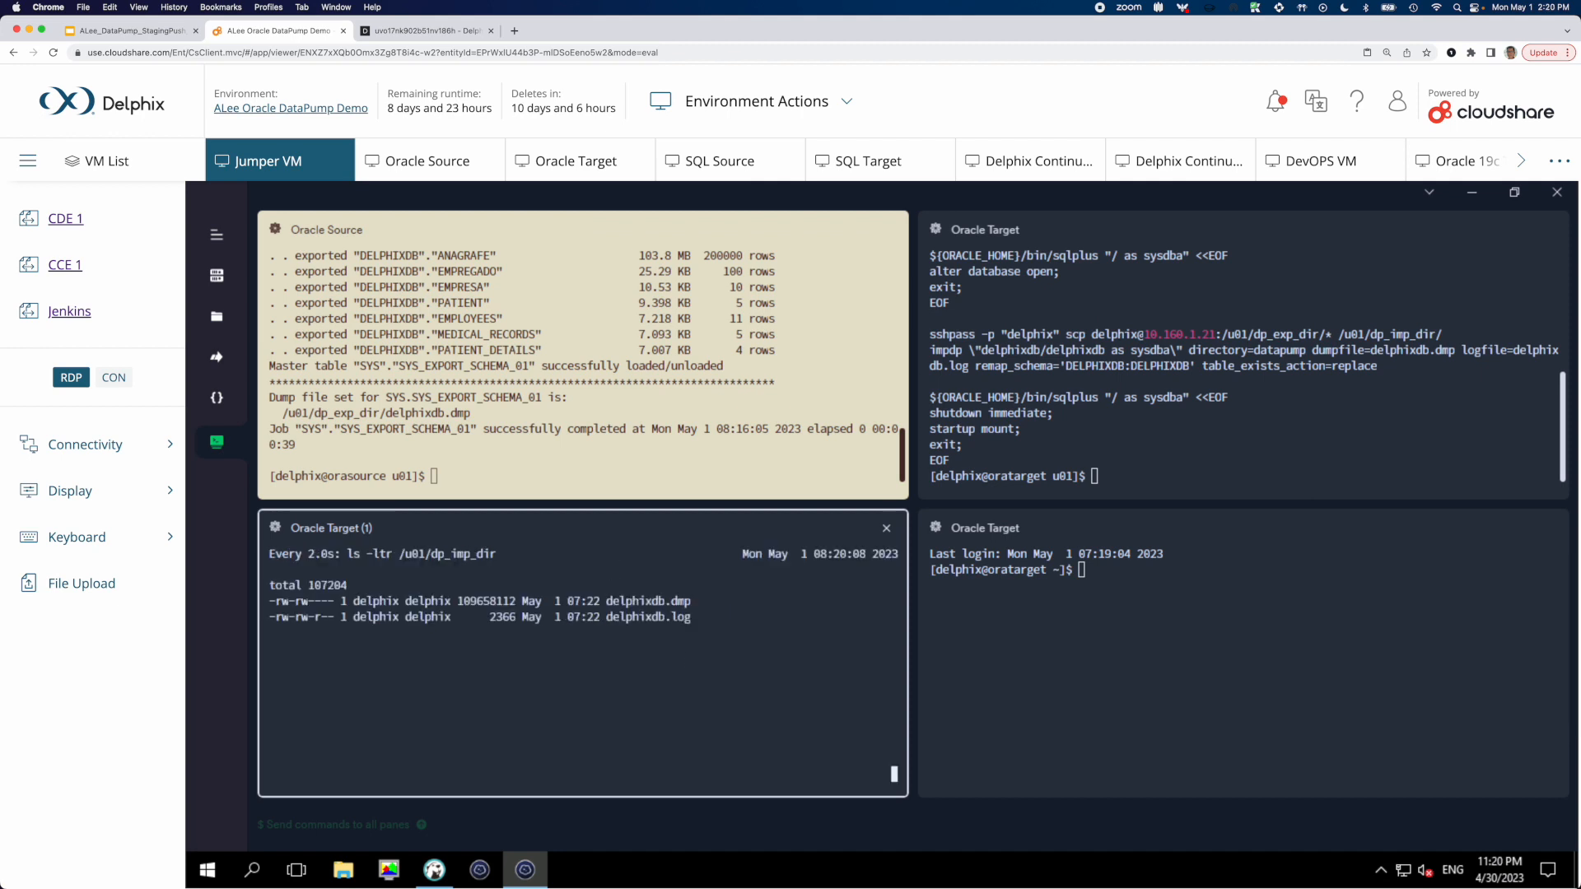
left_click(1235, 659)
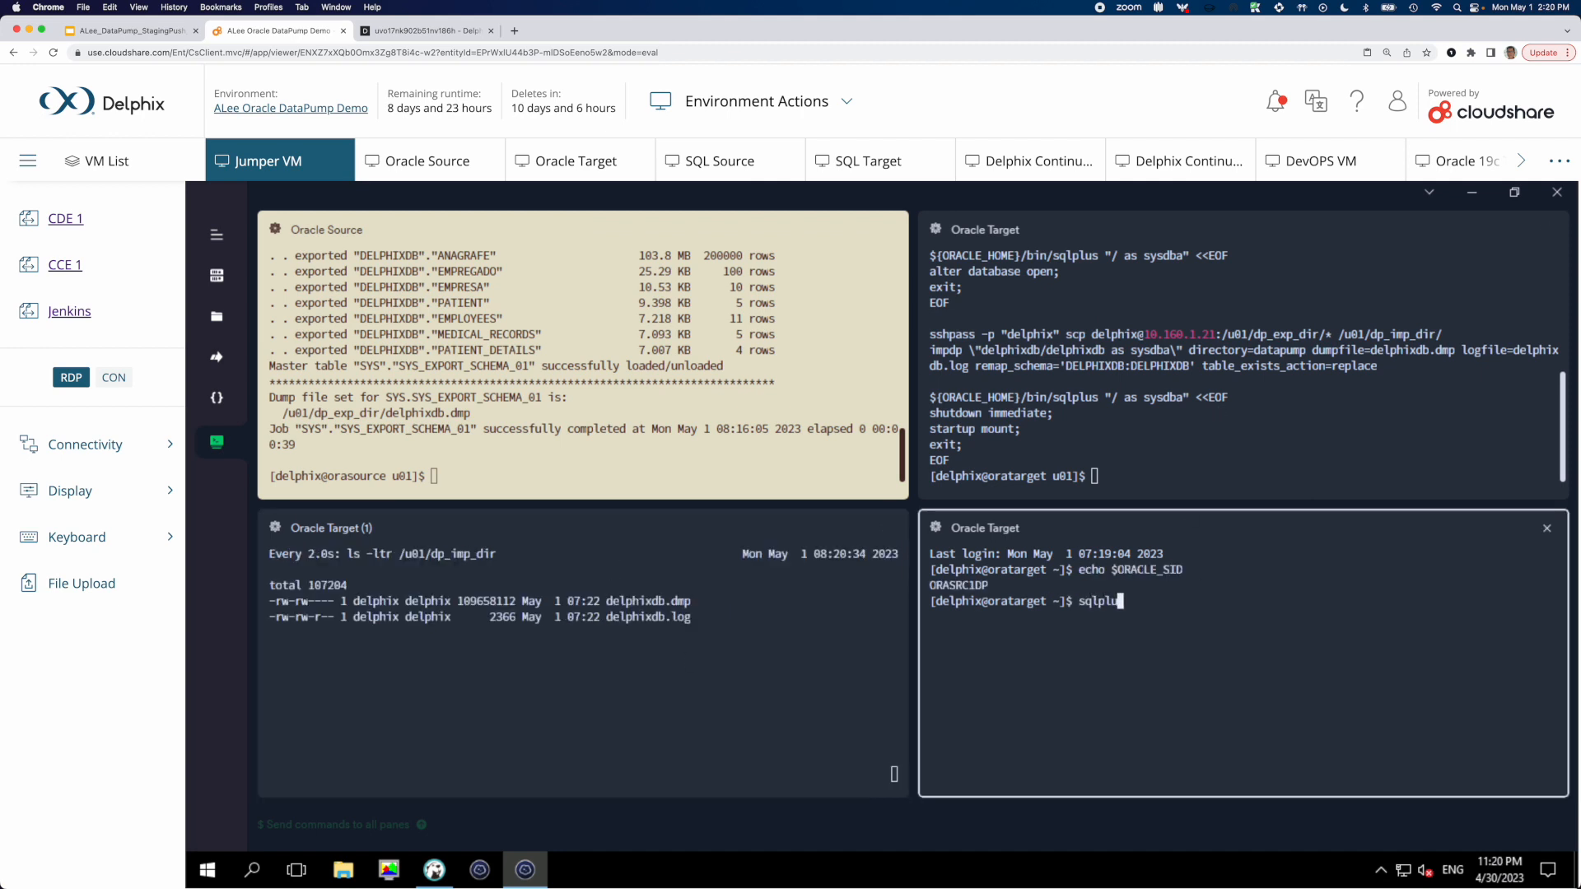
key("Up")
key("Return")
Run watch 'ls -ltr /u01/dp_imp_dir' in one Oracle Target session and recall the v$database open_mode query in the SQL session
left_click(677, 688)
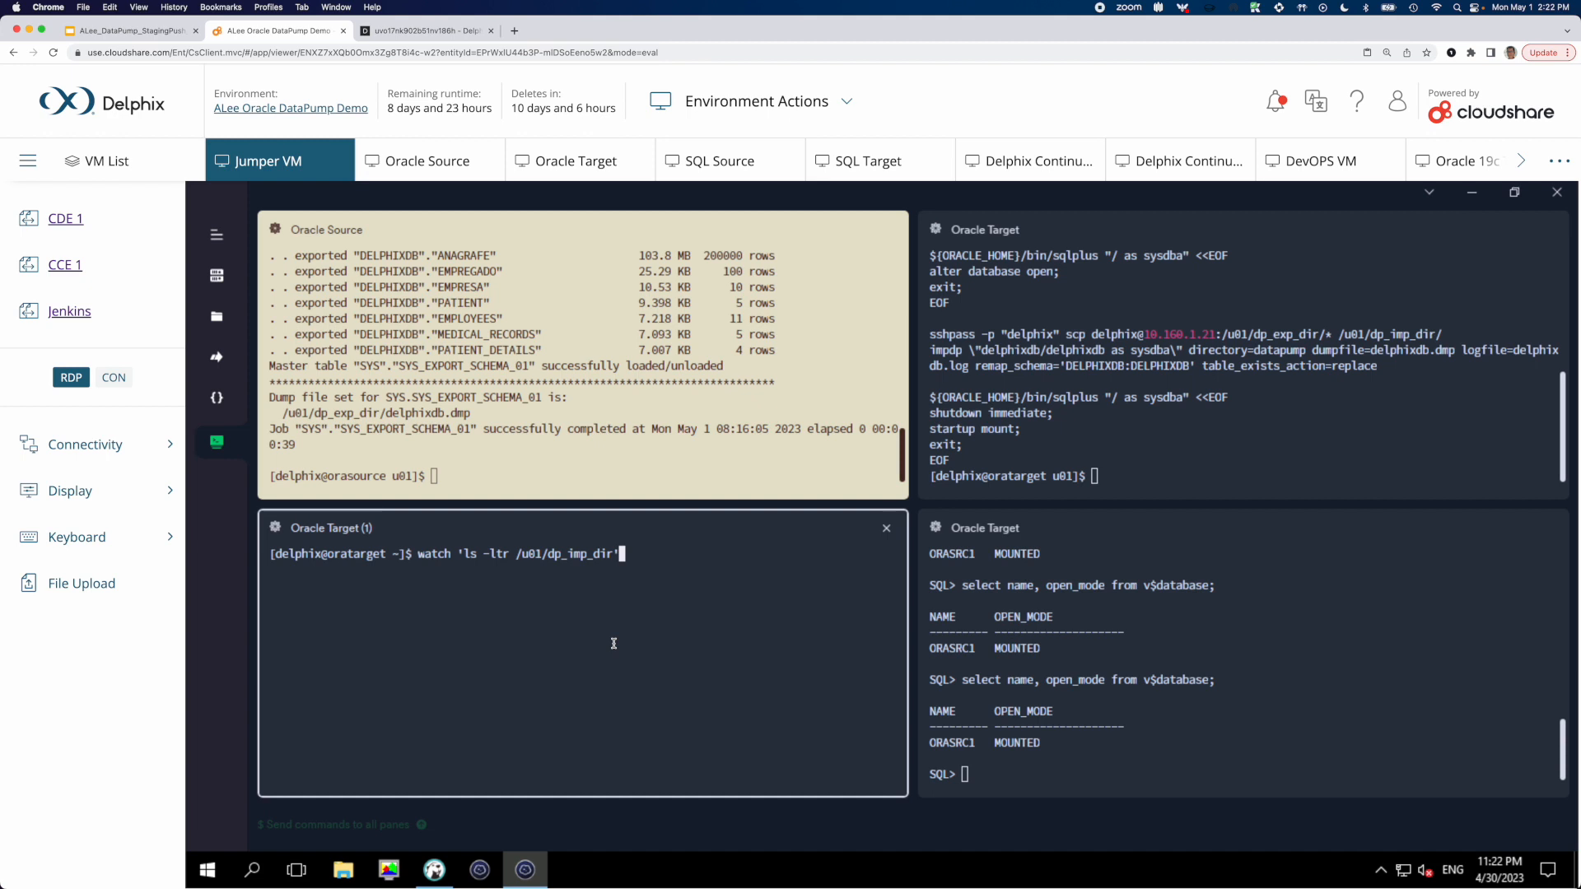
key("Return")
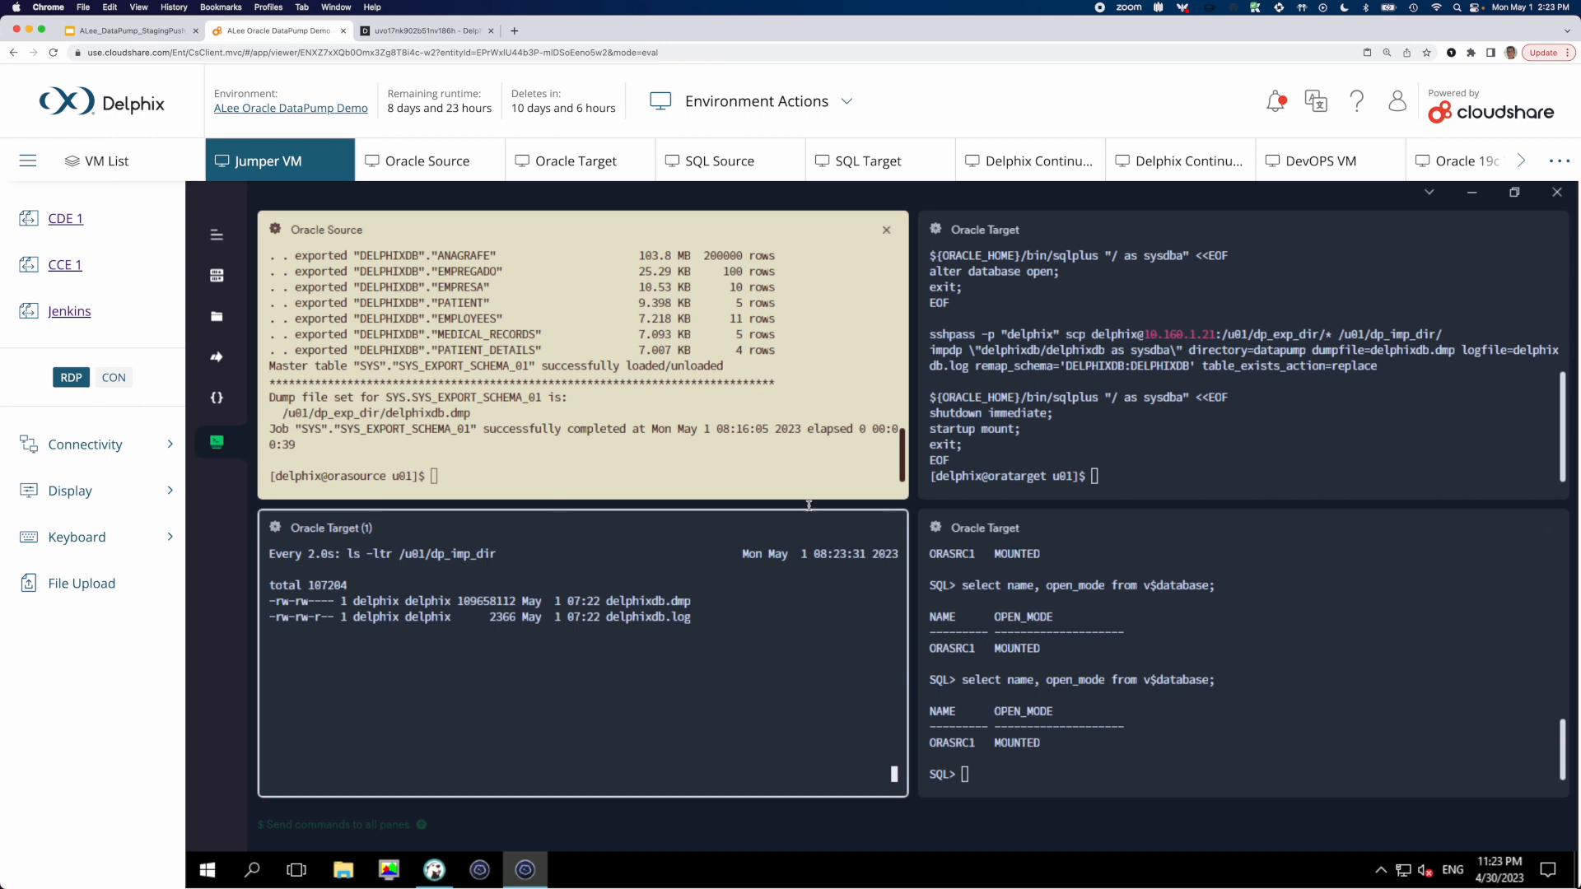
left_click(1301, 685)
key("Up")
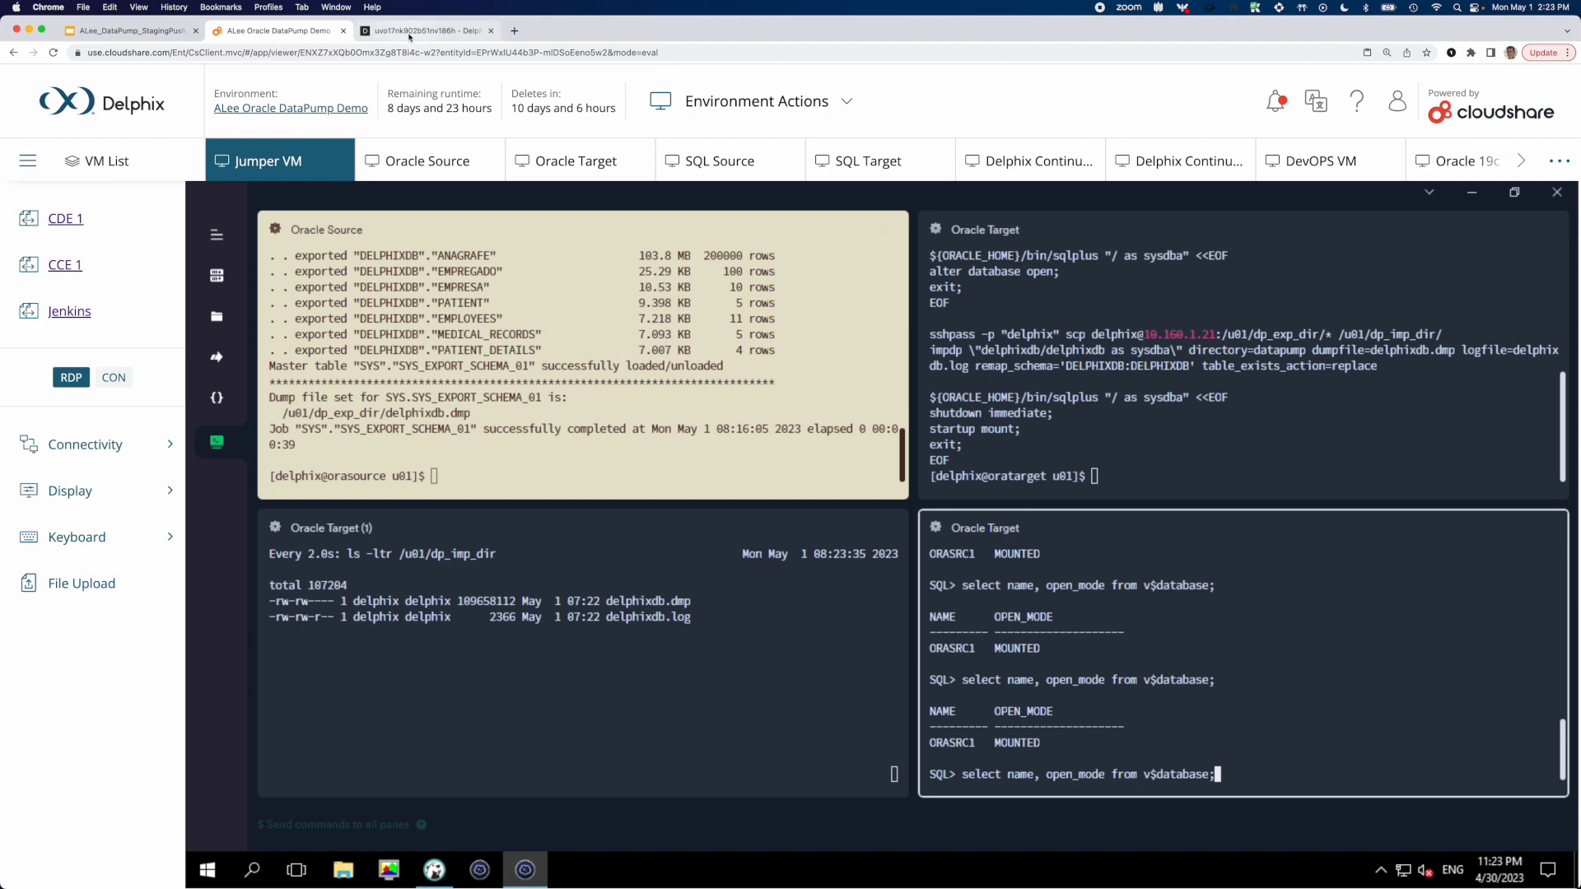
Switch to Delphix and take a snapshot of the ORASRC1-DP dataset
left_click(412, 30)
left_click(1250, 157)
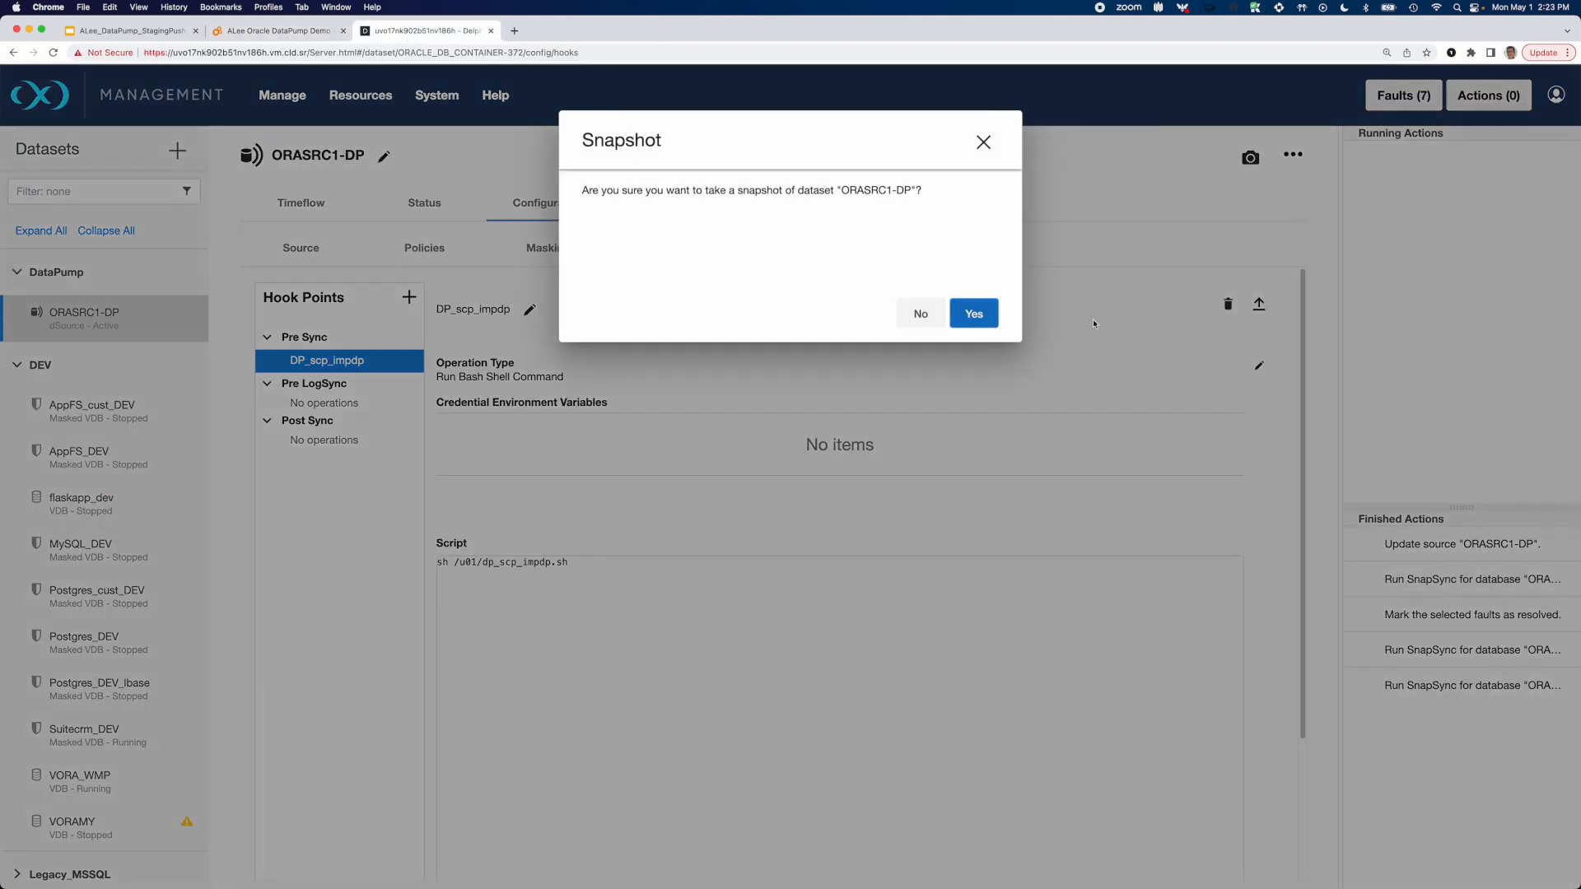
left_click(976, 318)
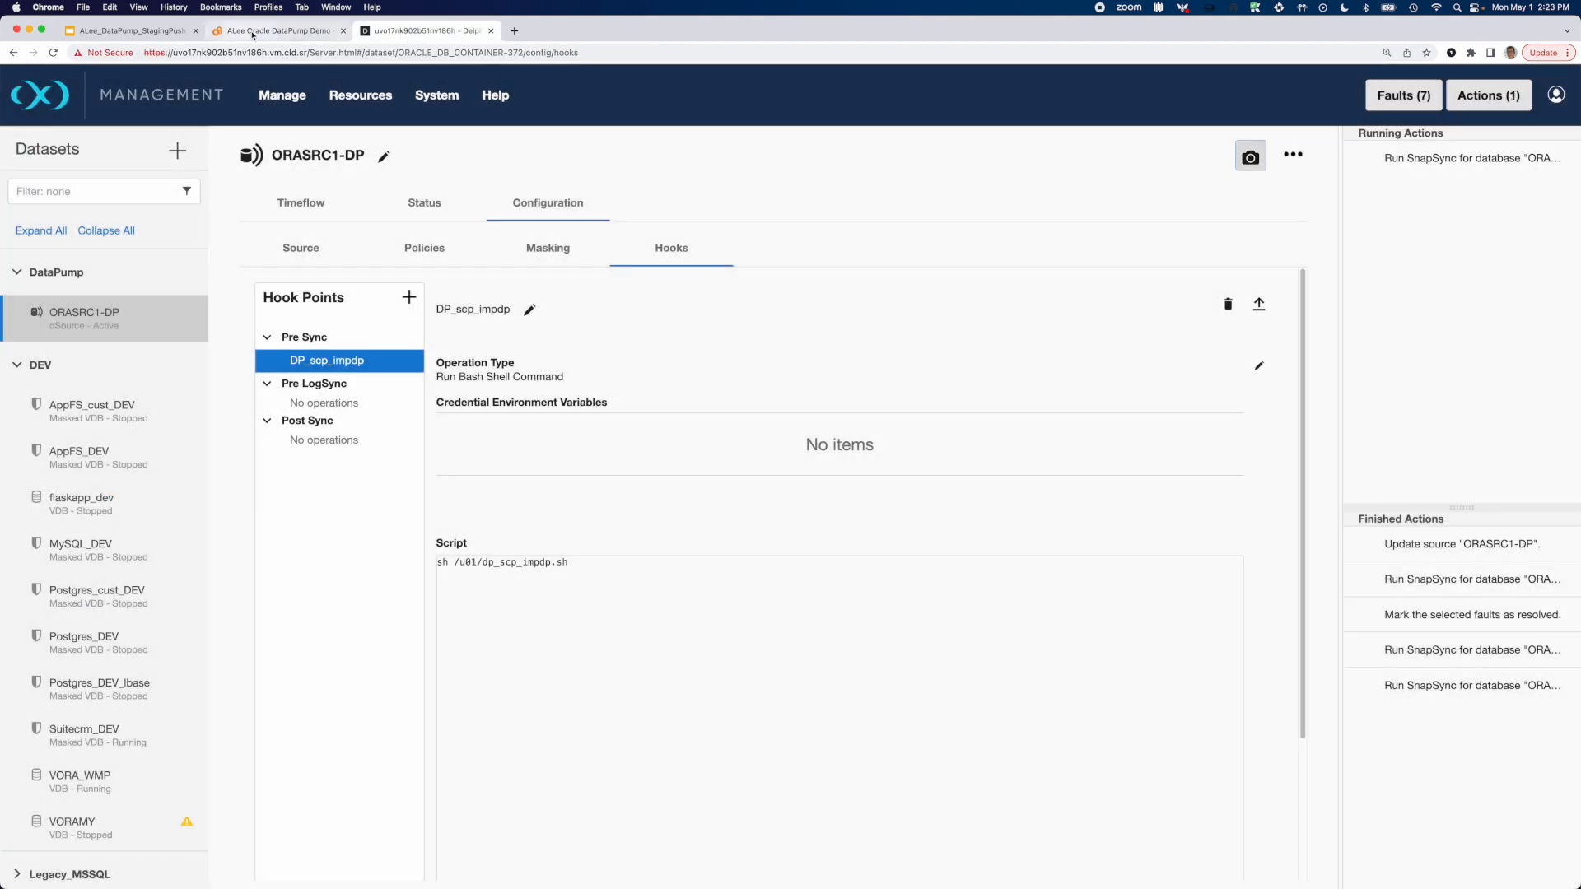
Return to the terminal and repeatedly query name and open_mode from v$database to monitor the target database during the import
left_click(272, 30)
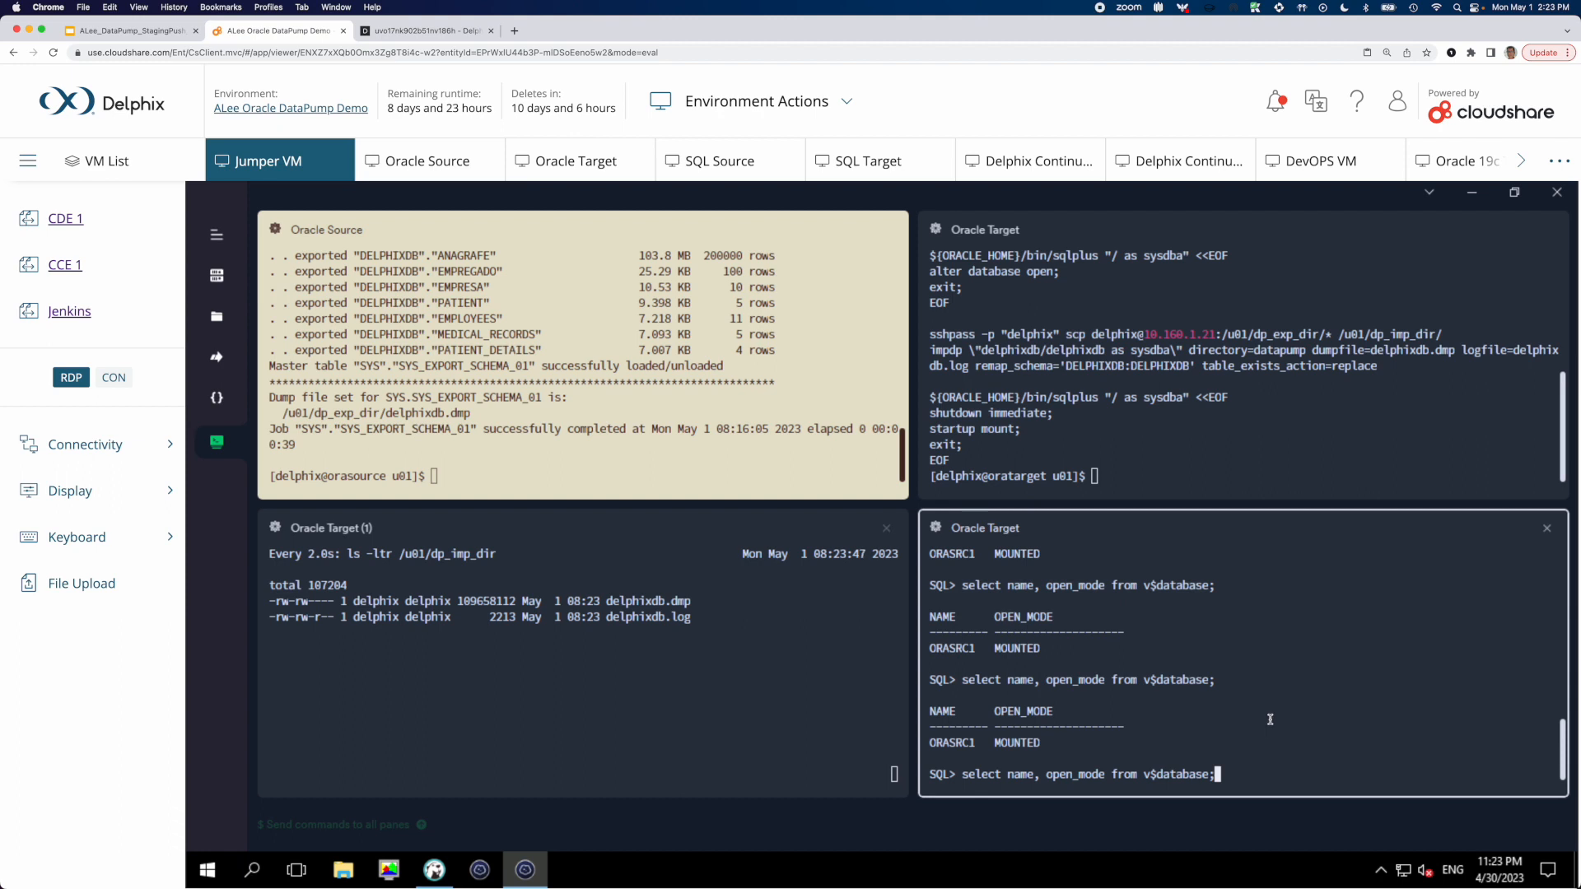
key("Return")
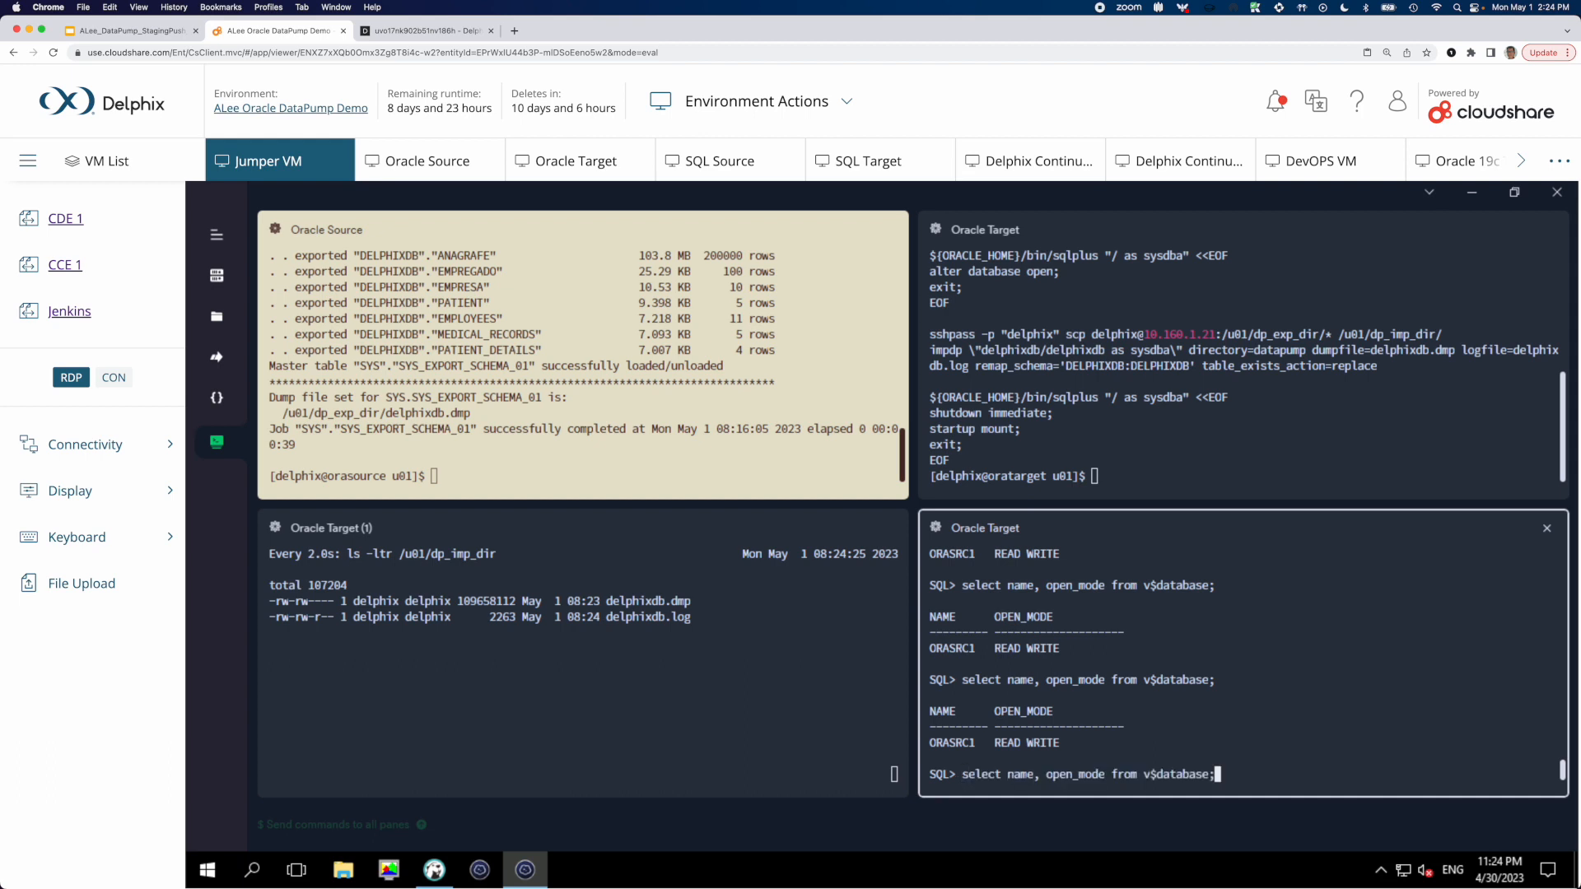
key("Up")
key("Return")
right_click(1379, 709)
key("Return")
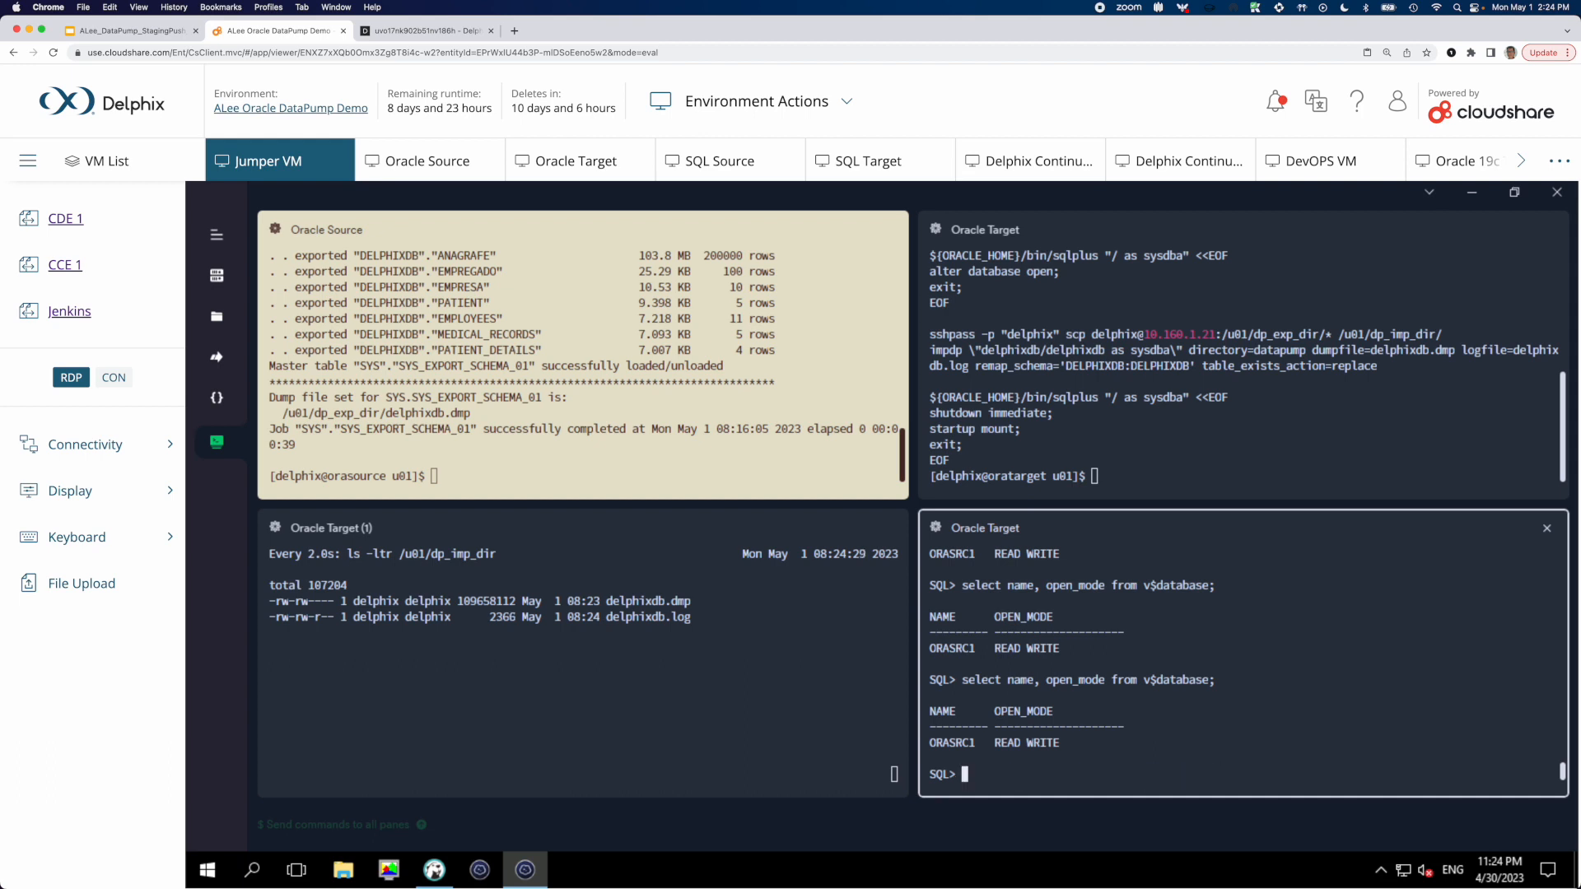
Query name and open_mode from v$database again in the Oracle Target SQL session to check the database state
right_click(1380, 710)
key("Return")
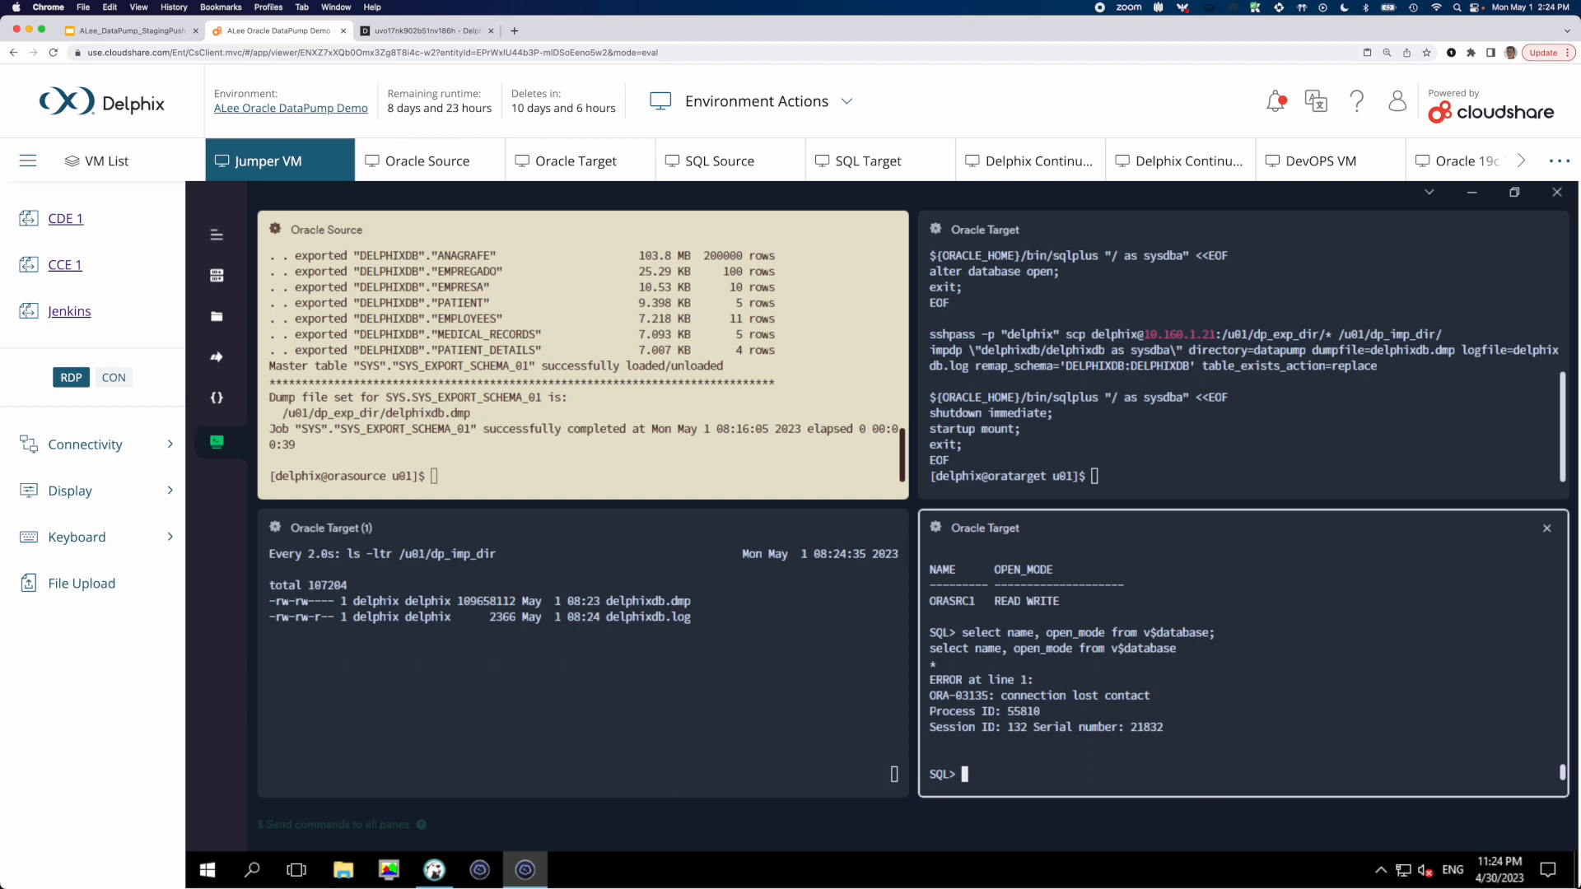
right_click(1379, 710)
key("Return")
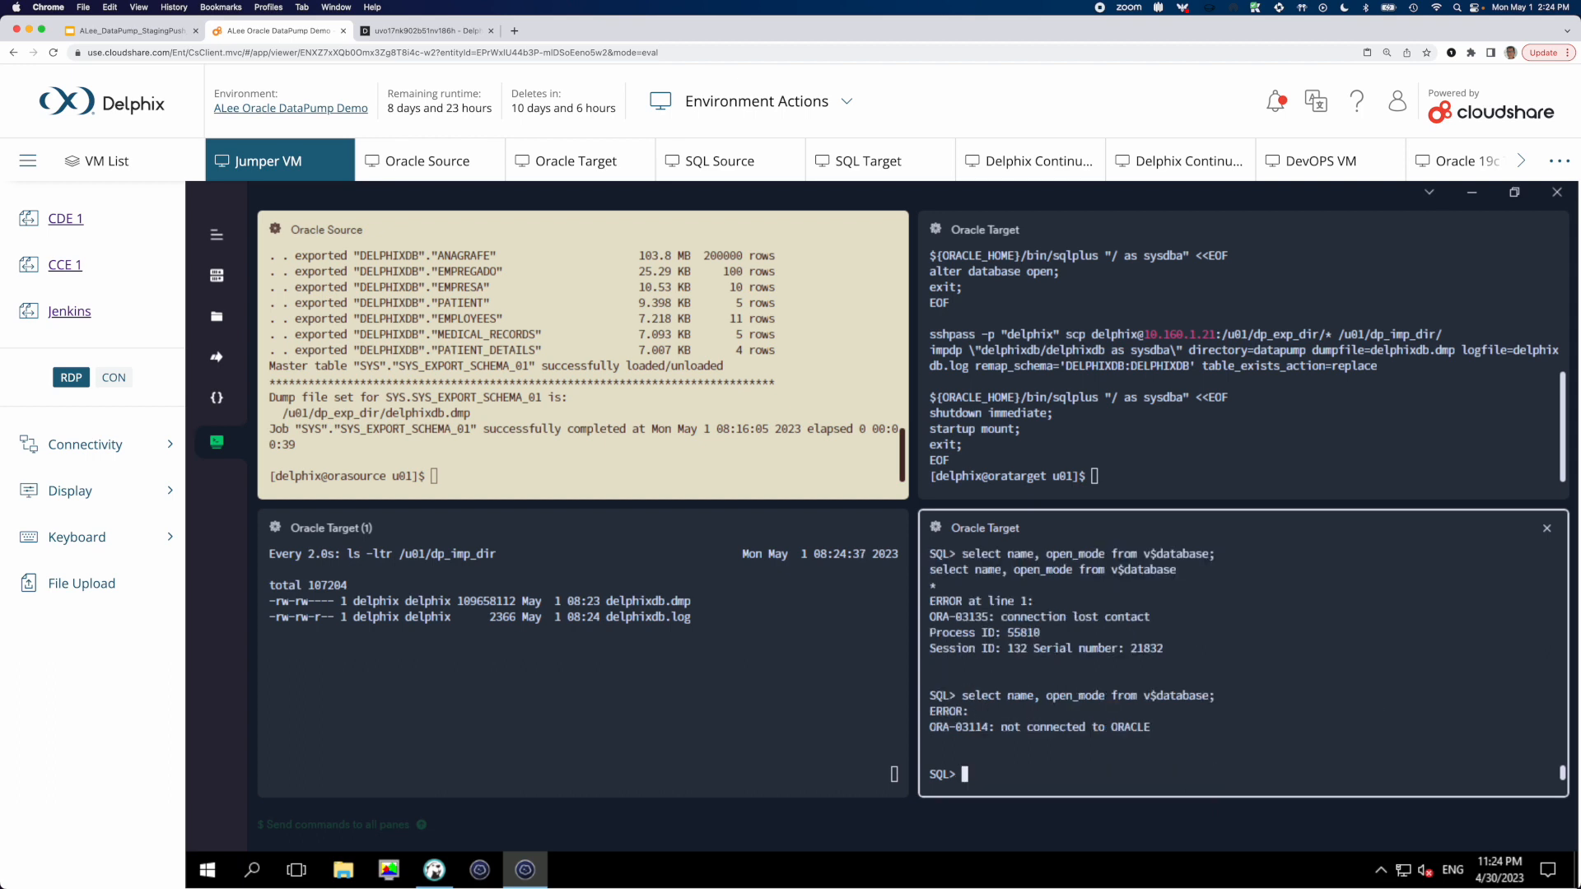
Exit the disconnected SQL session, reconnect with sqlplus / as sysdba, and query name and open_mode from v$database
type("exit")
key("Return")
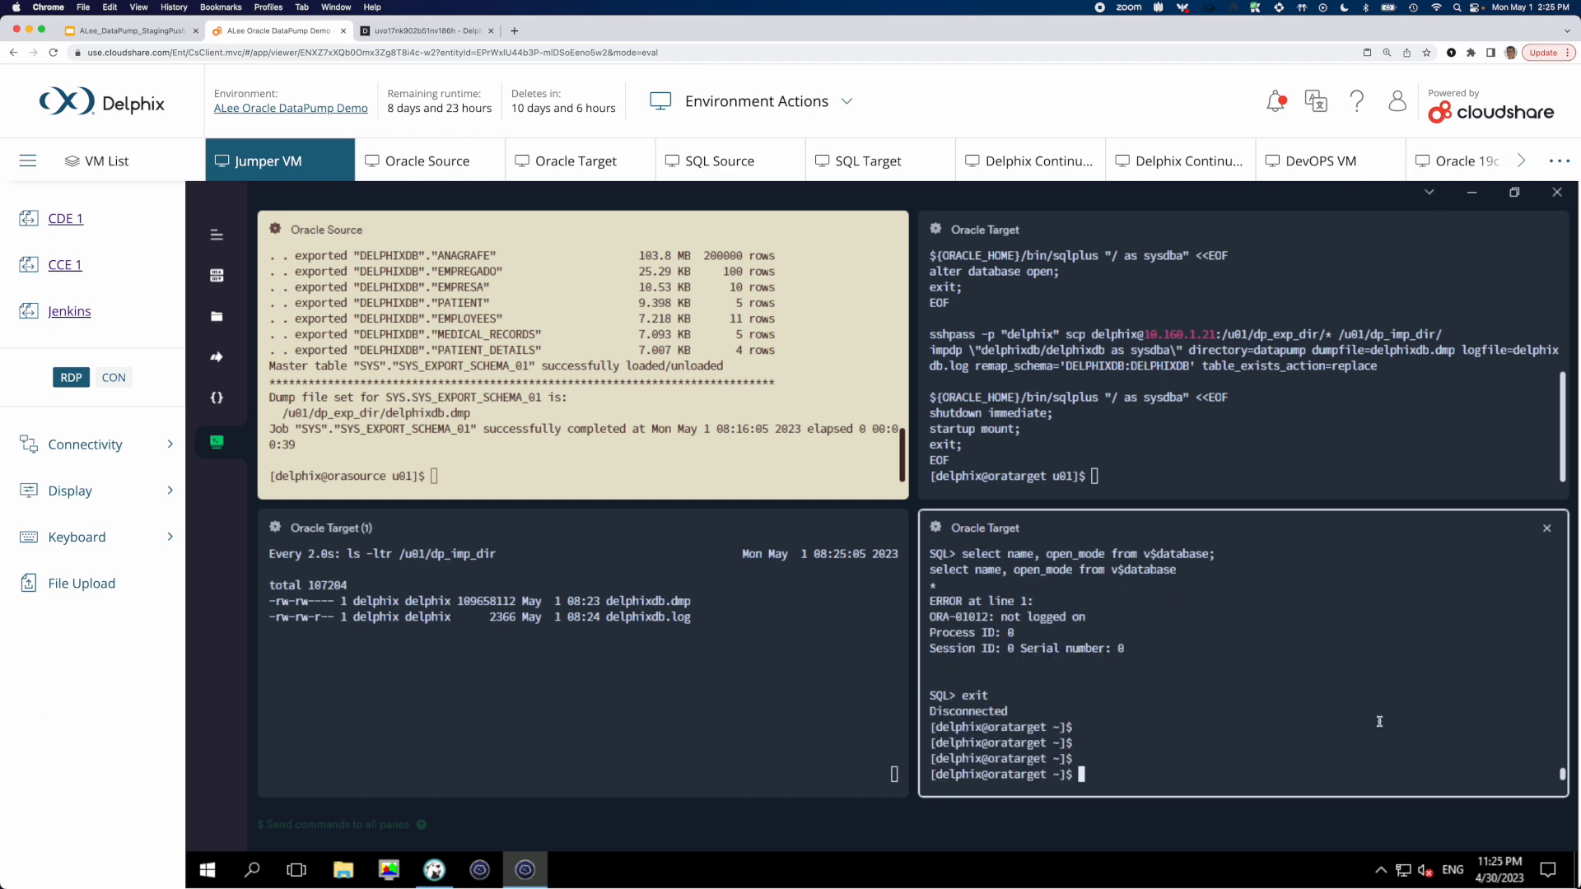
type("sqlplus / as sysdba")
key("Return")
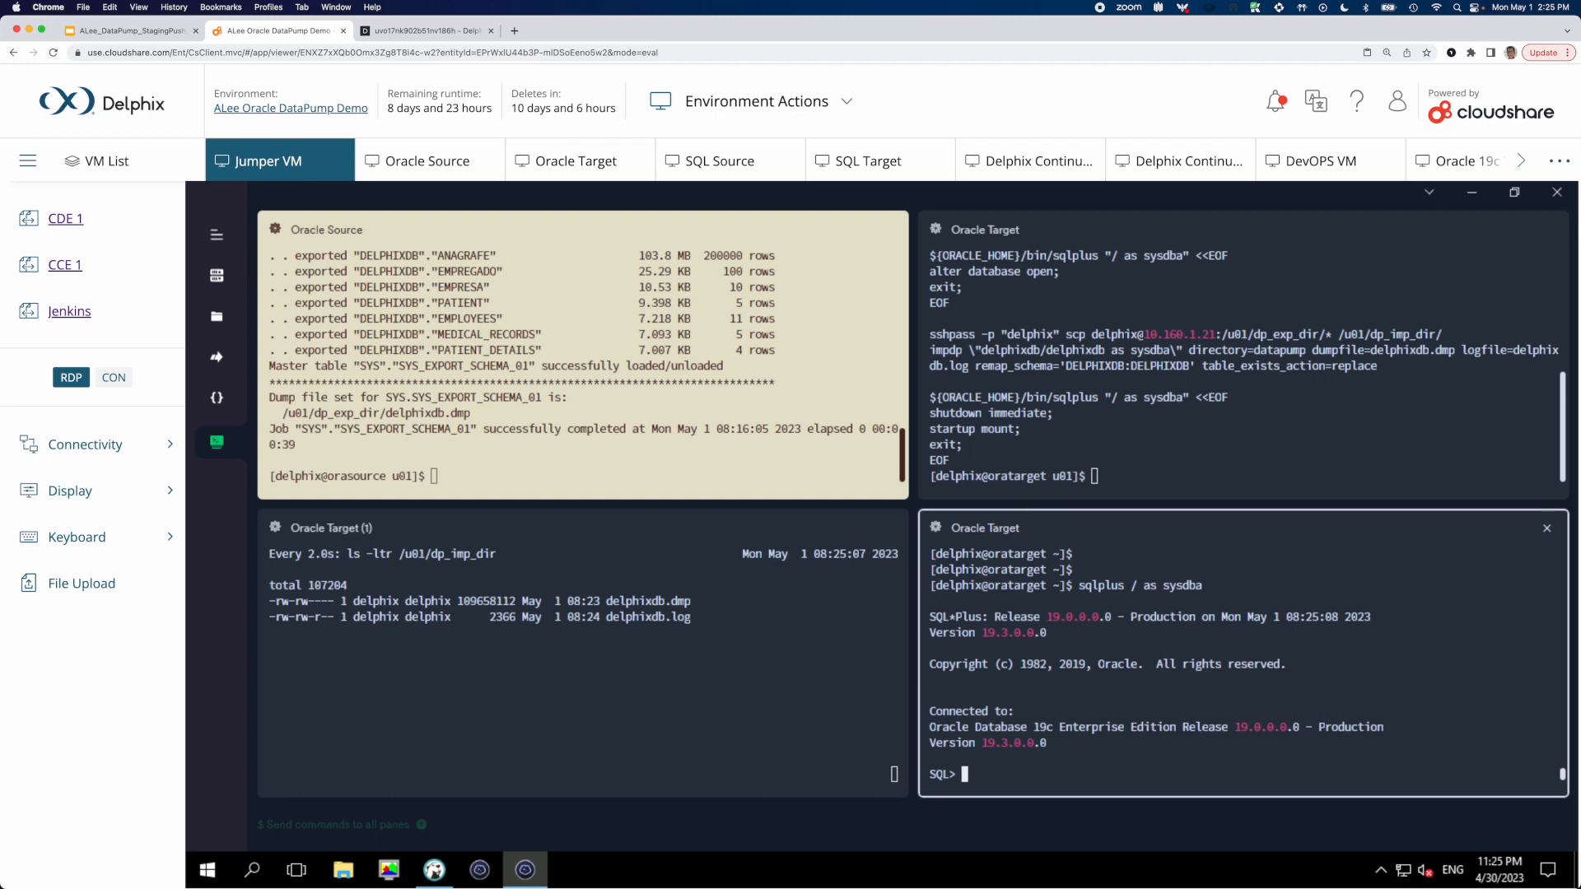
type("select name, open_mode from v$database;")
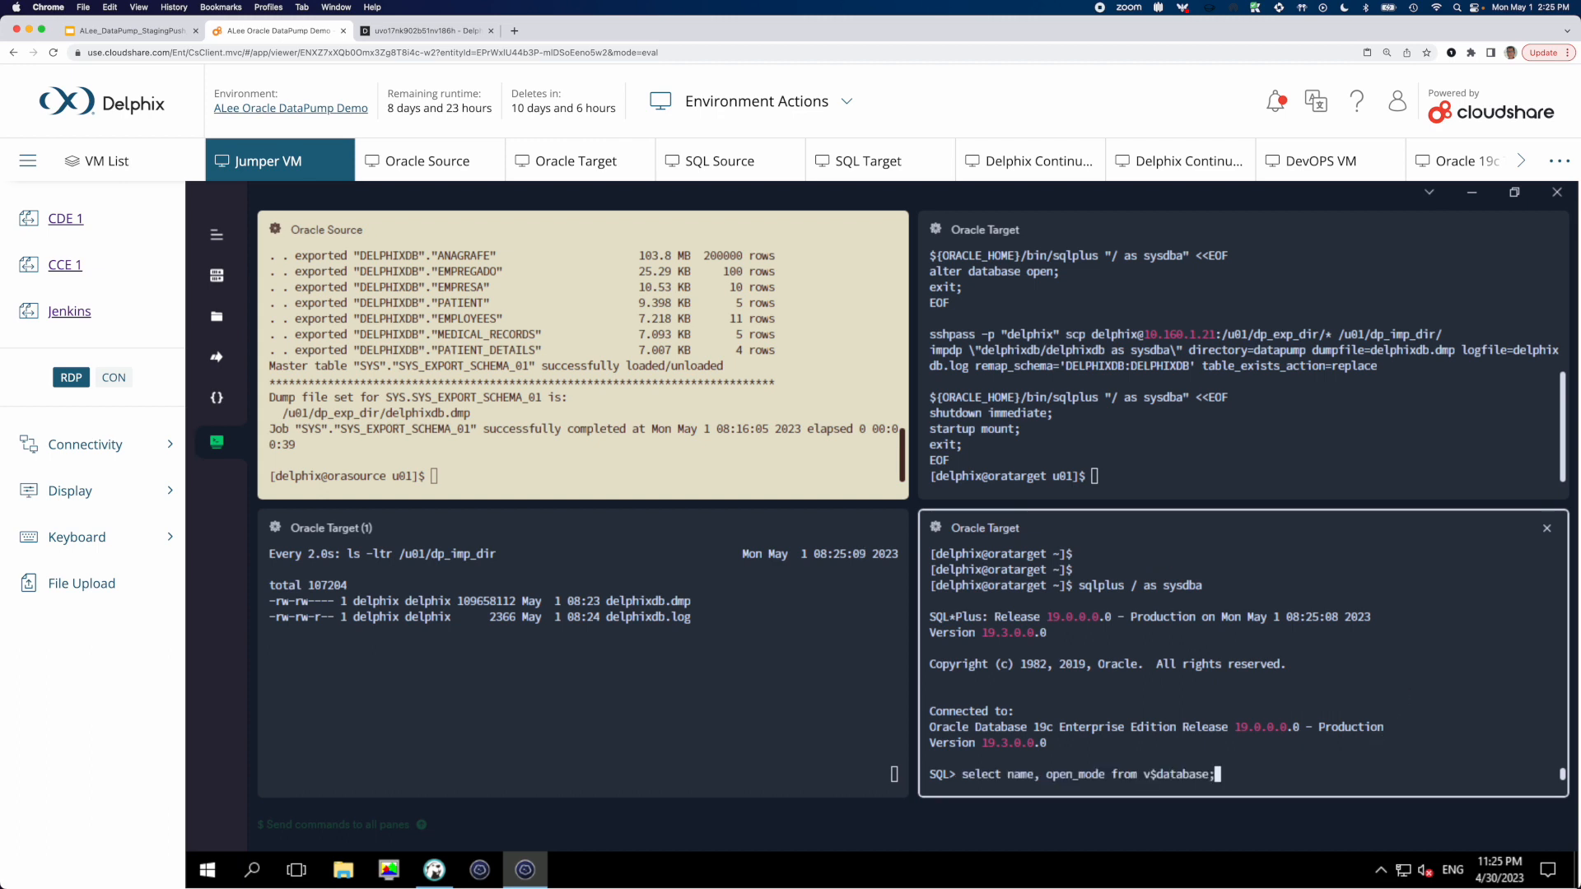
key("Return")
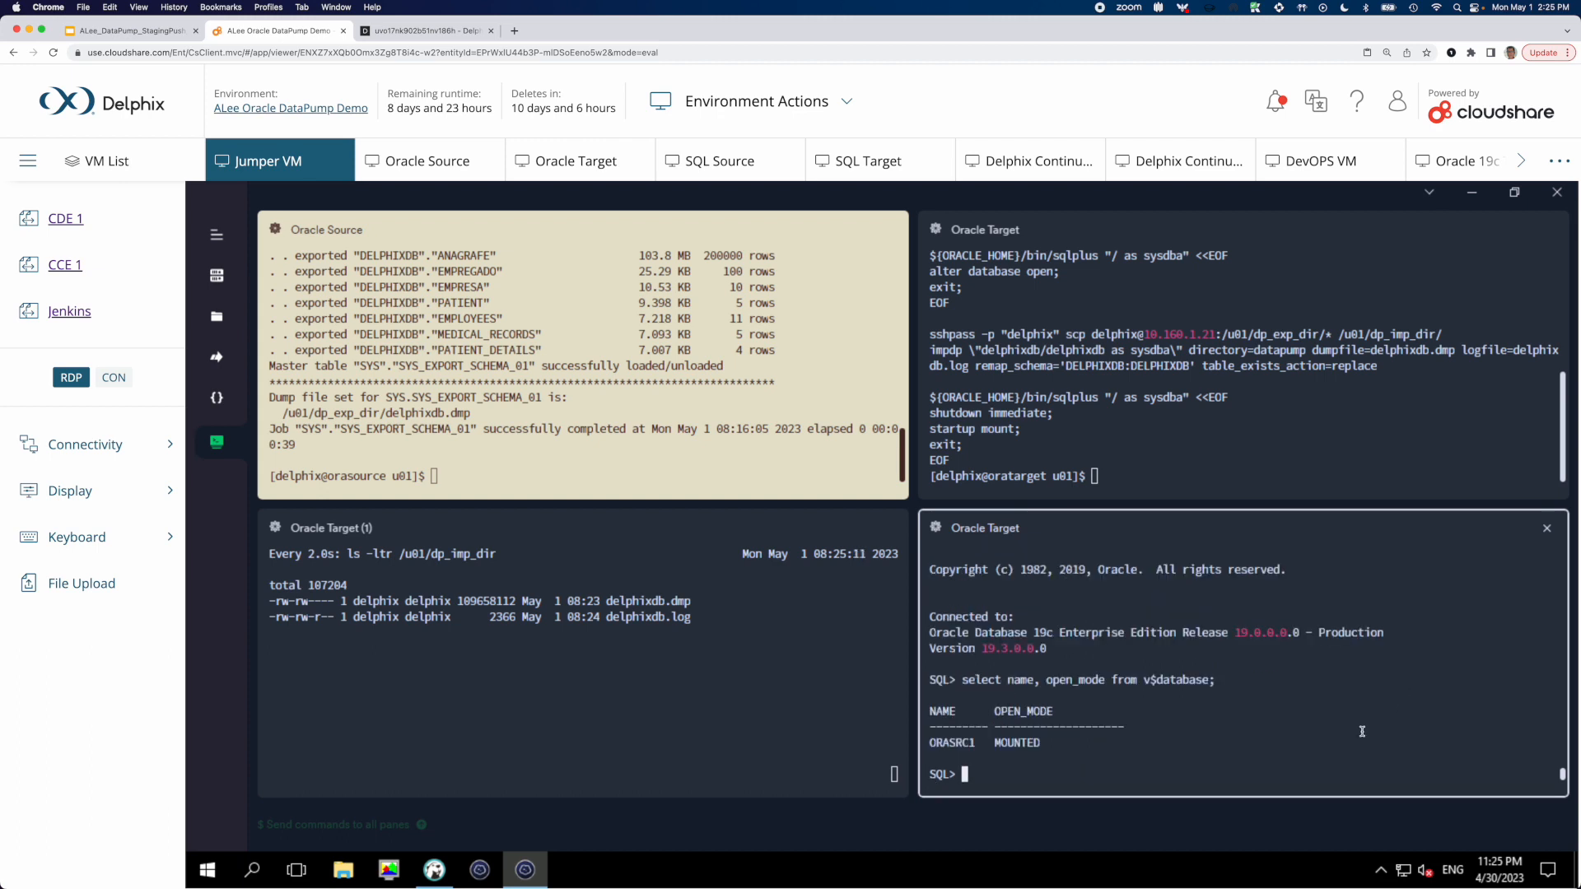
double_click(1039, 746)
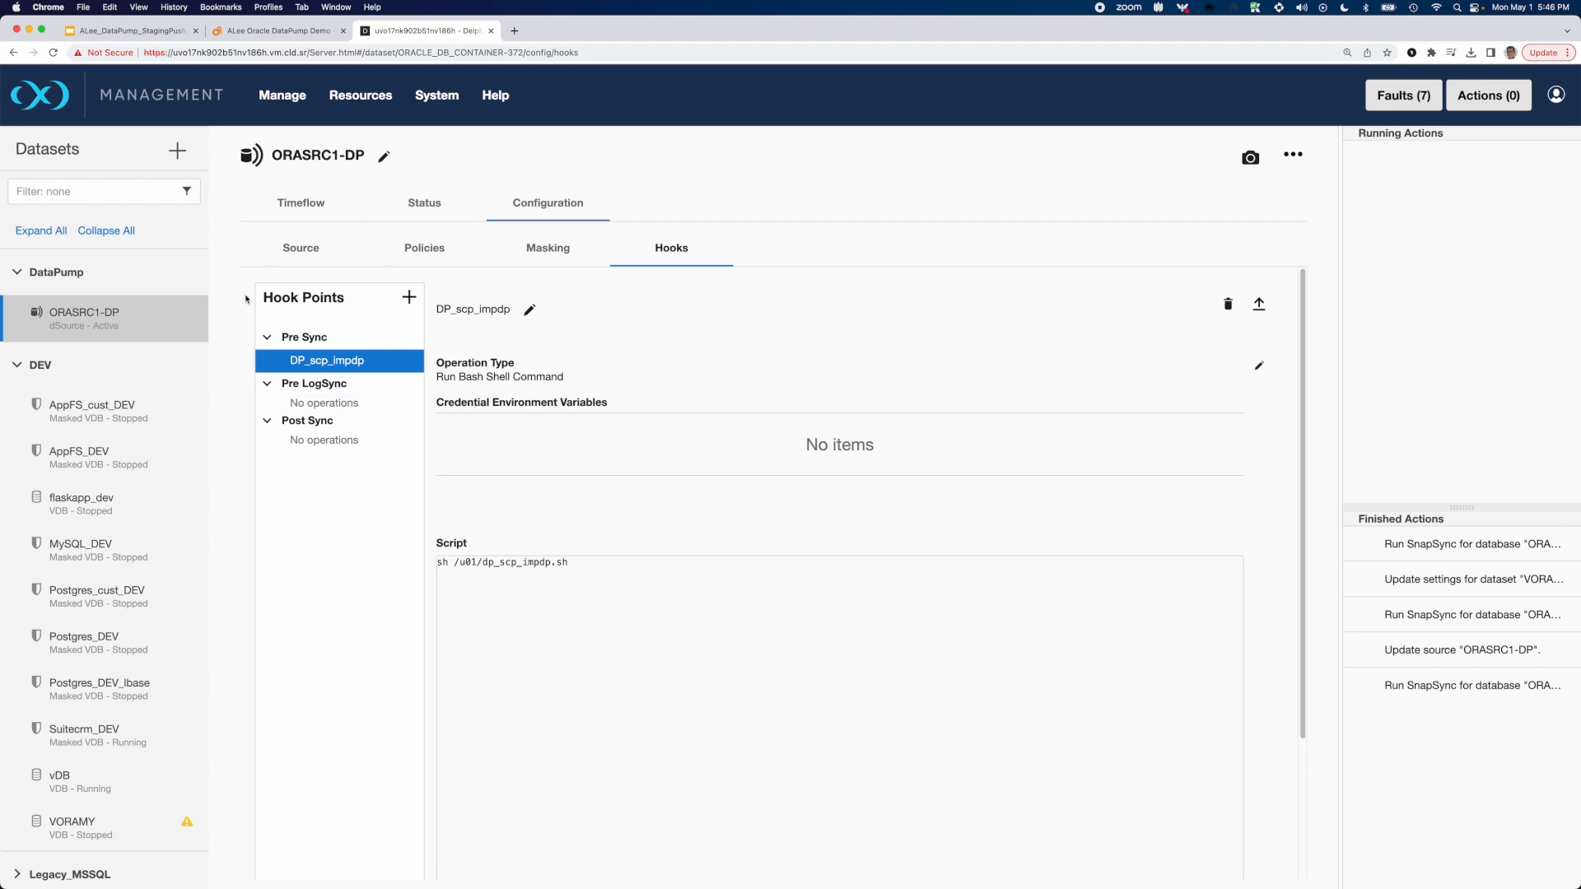
Switch to Delphix and refresh vDB from ORASRC1-DP using the Faster option with the most recent snapshot
left_click(79, 782)
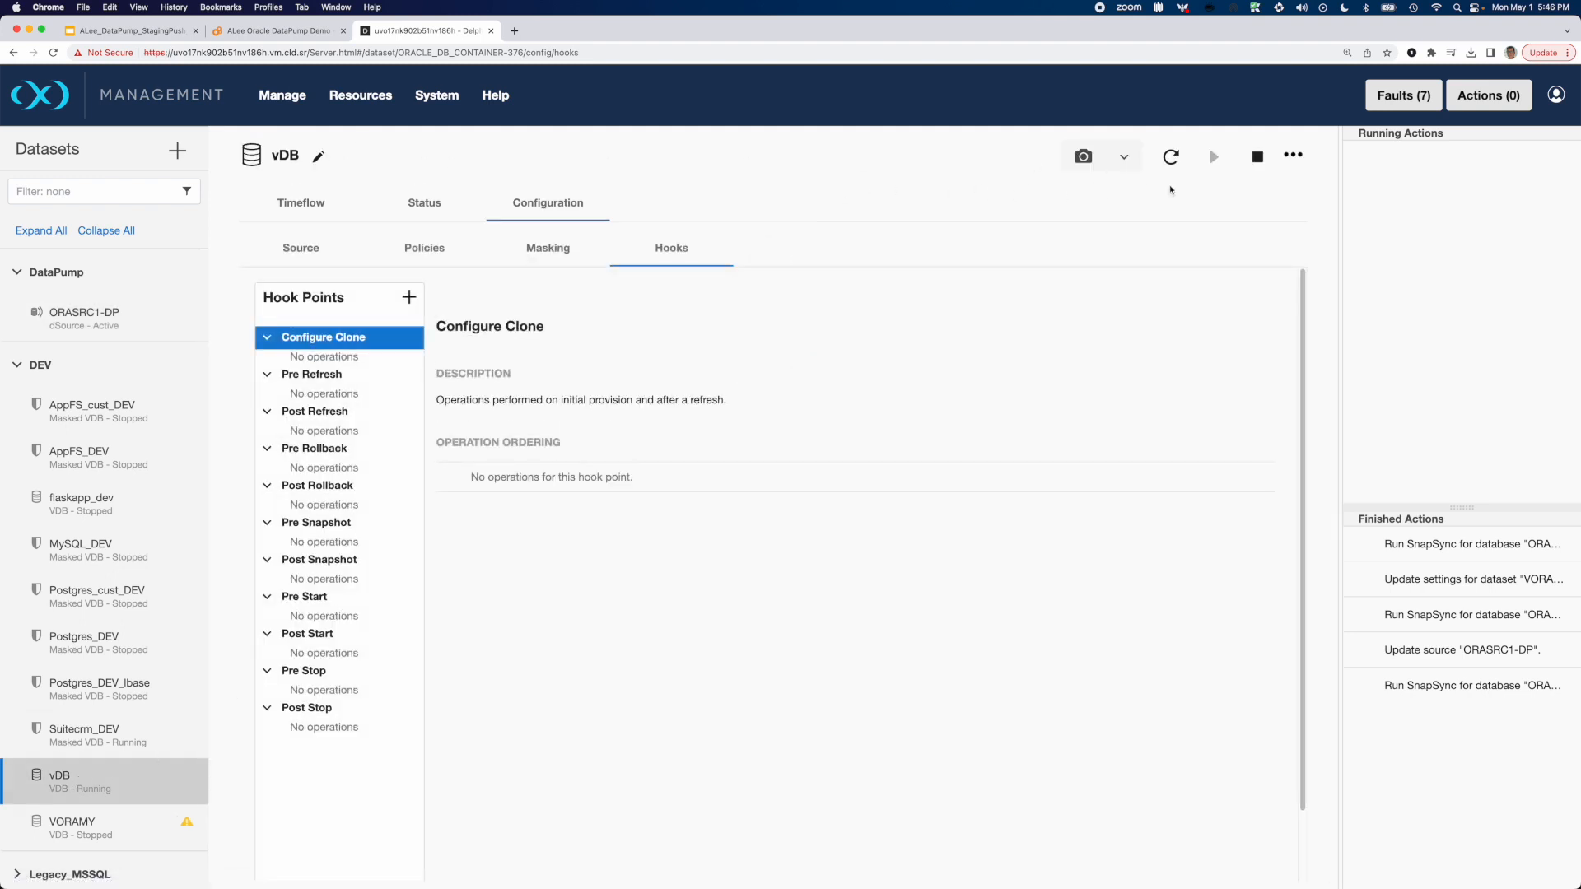
left_click(1170, 157)
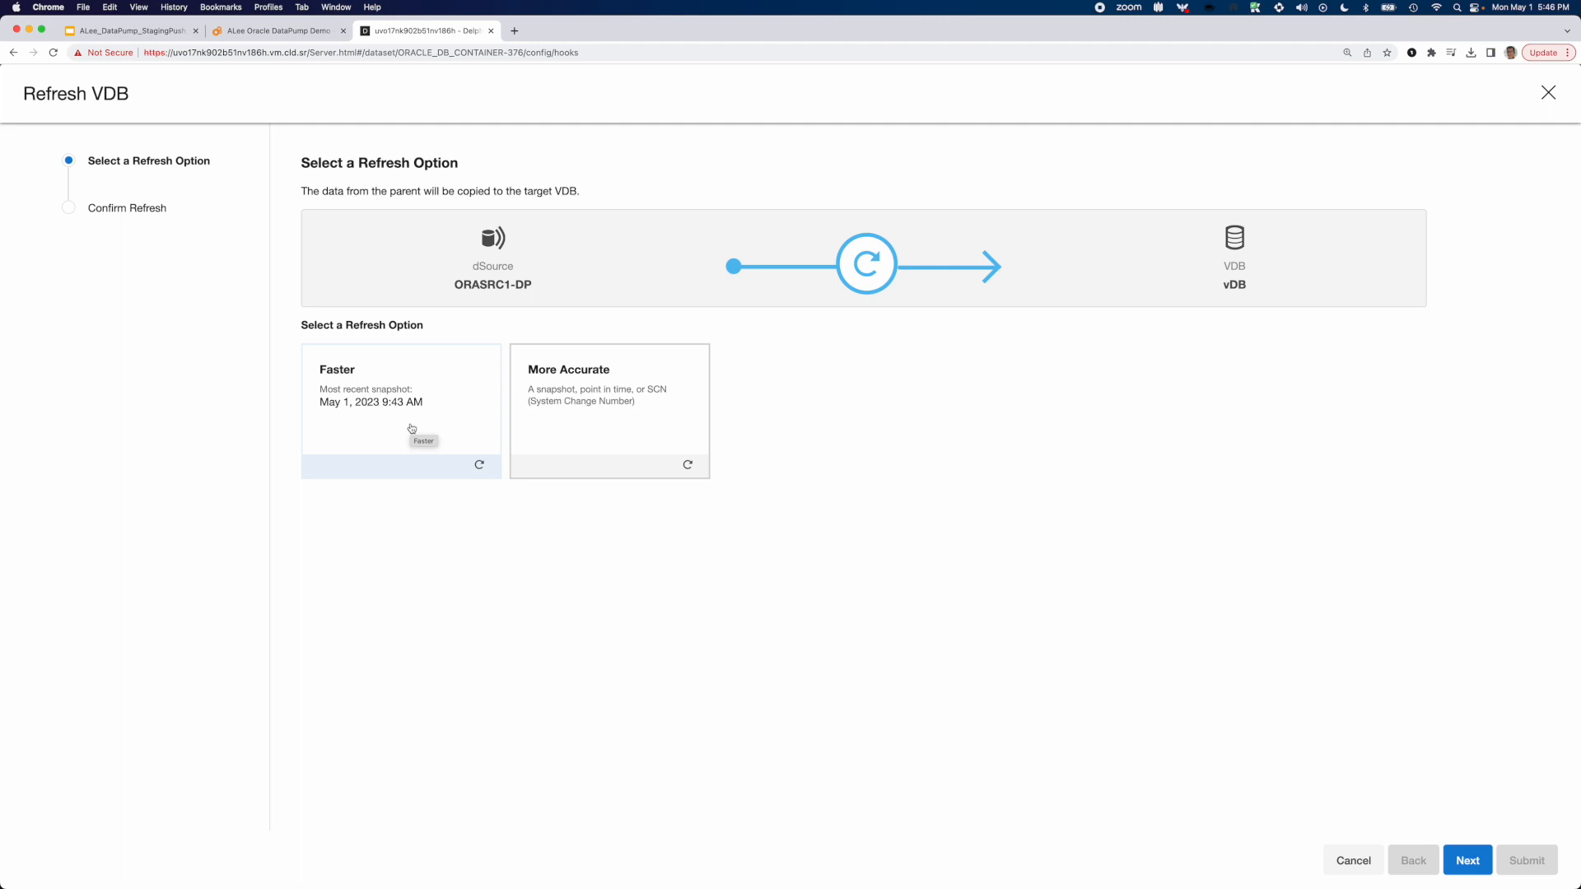
left_click(412, 428)
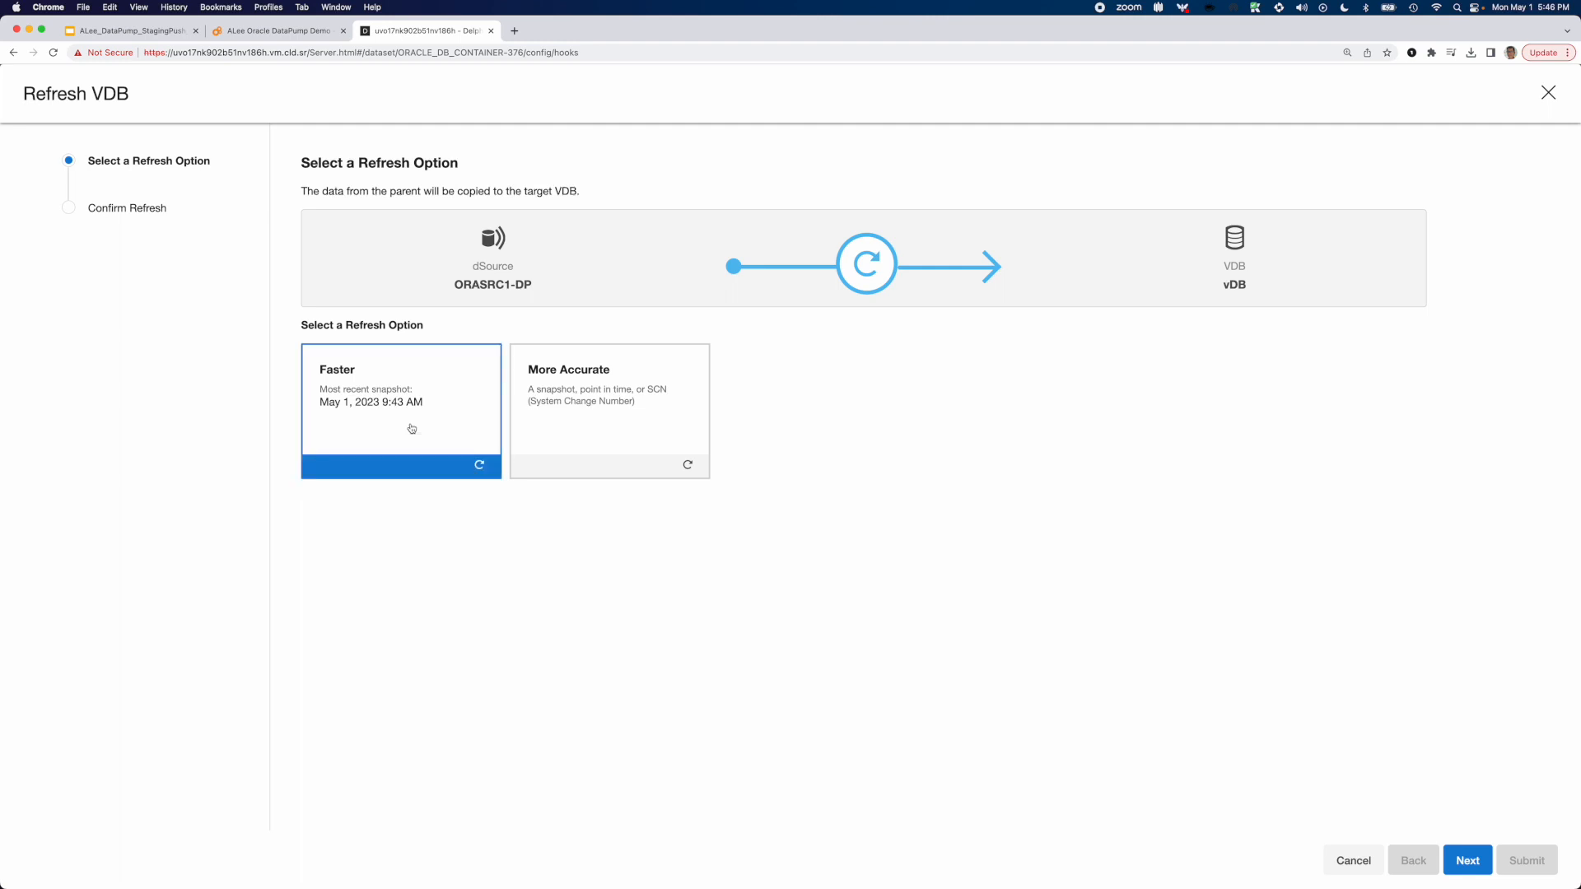
left_click(1467, 860)
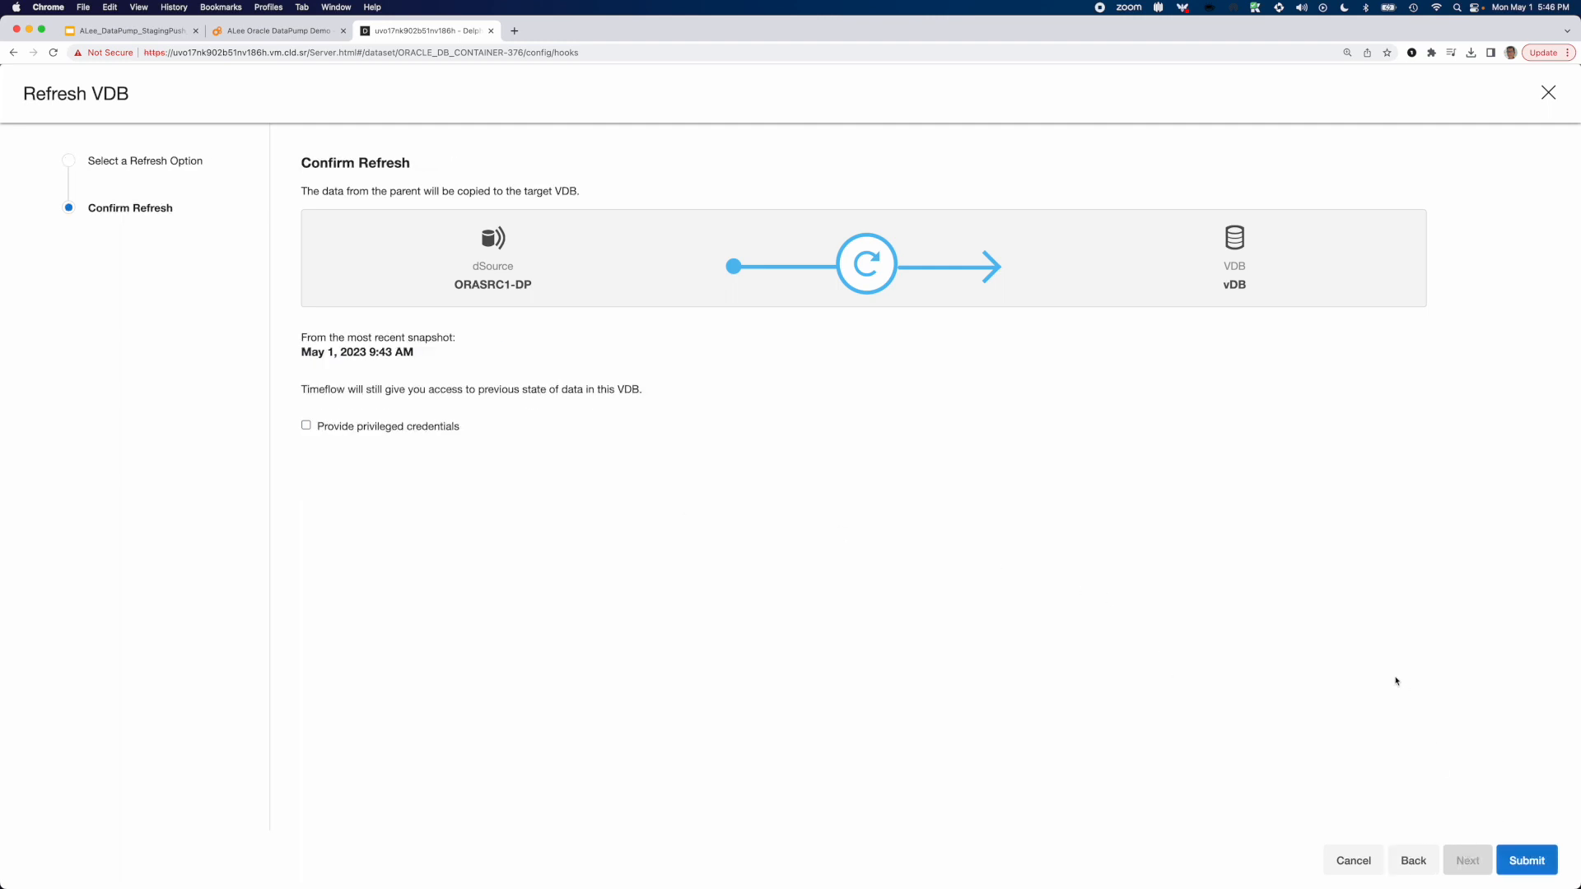
left_click(1525, 858)
right_click(1313, 182)
left_click(1336, 196)
left_click(1366, 160)
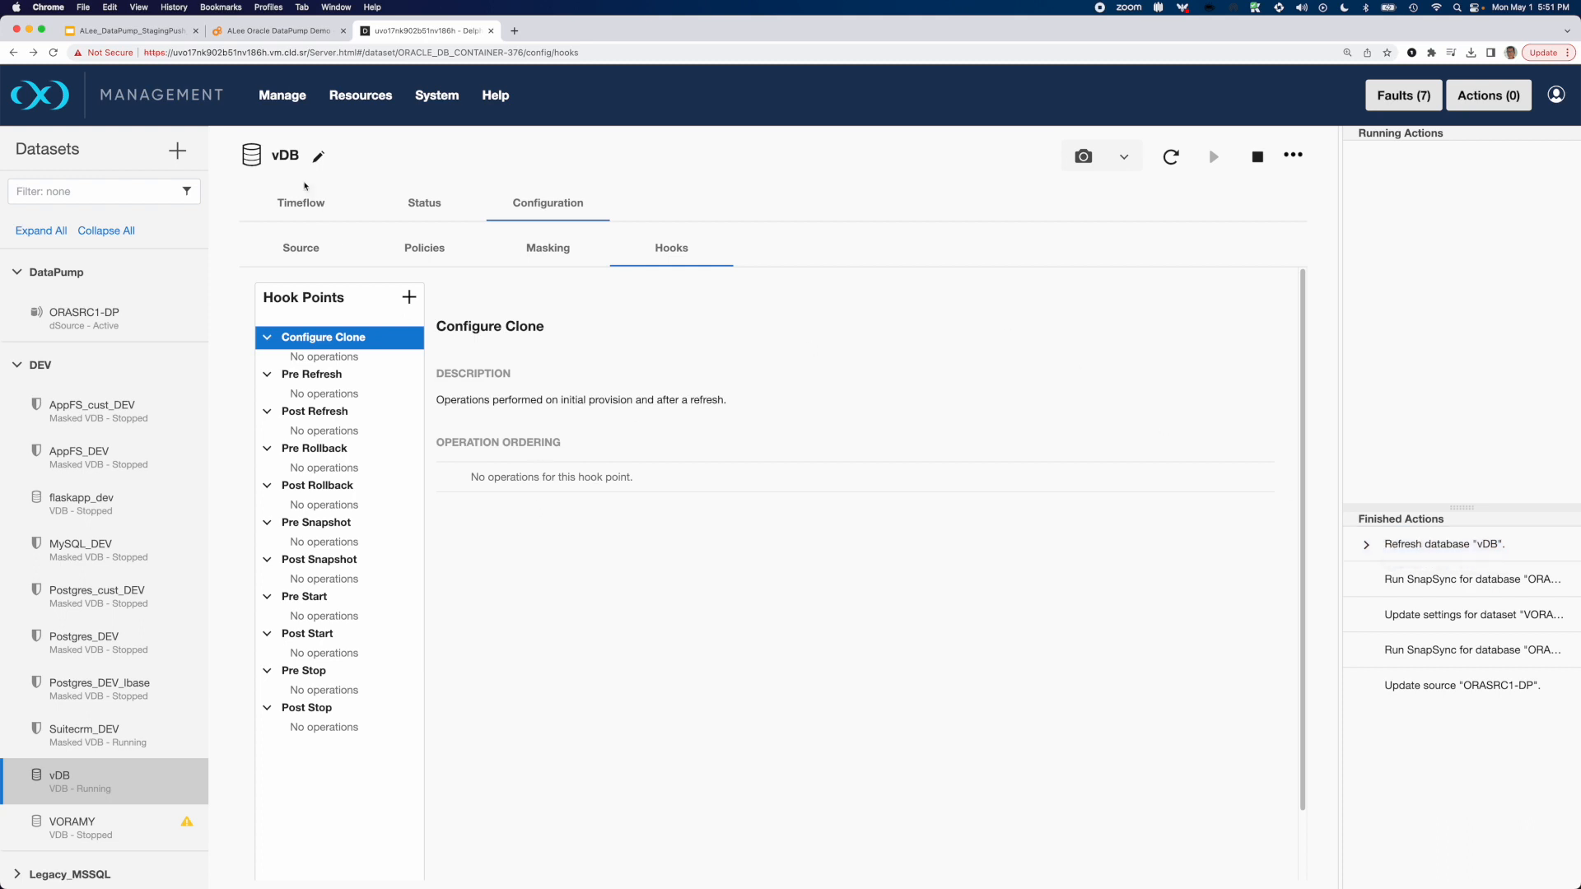
Switch to DBeaver, set the script's connection to Oracle DP-vDB, and run the DELPHIXDB.EMPLOYEES query into a new result set
left_click(274, 32)
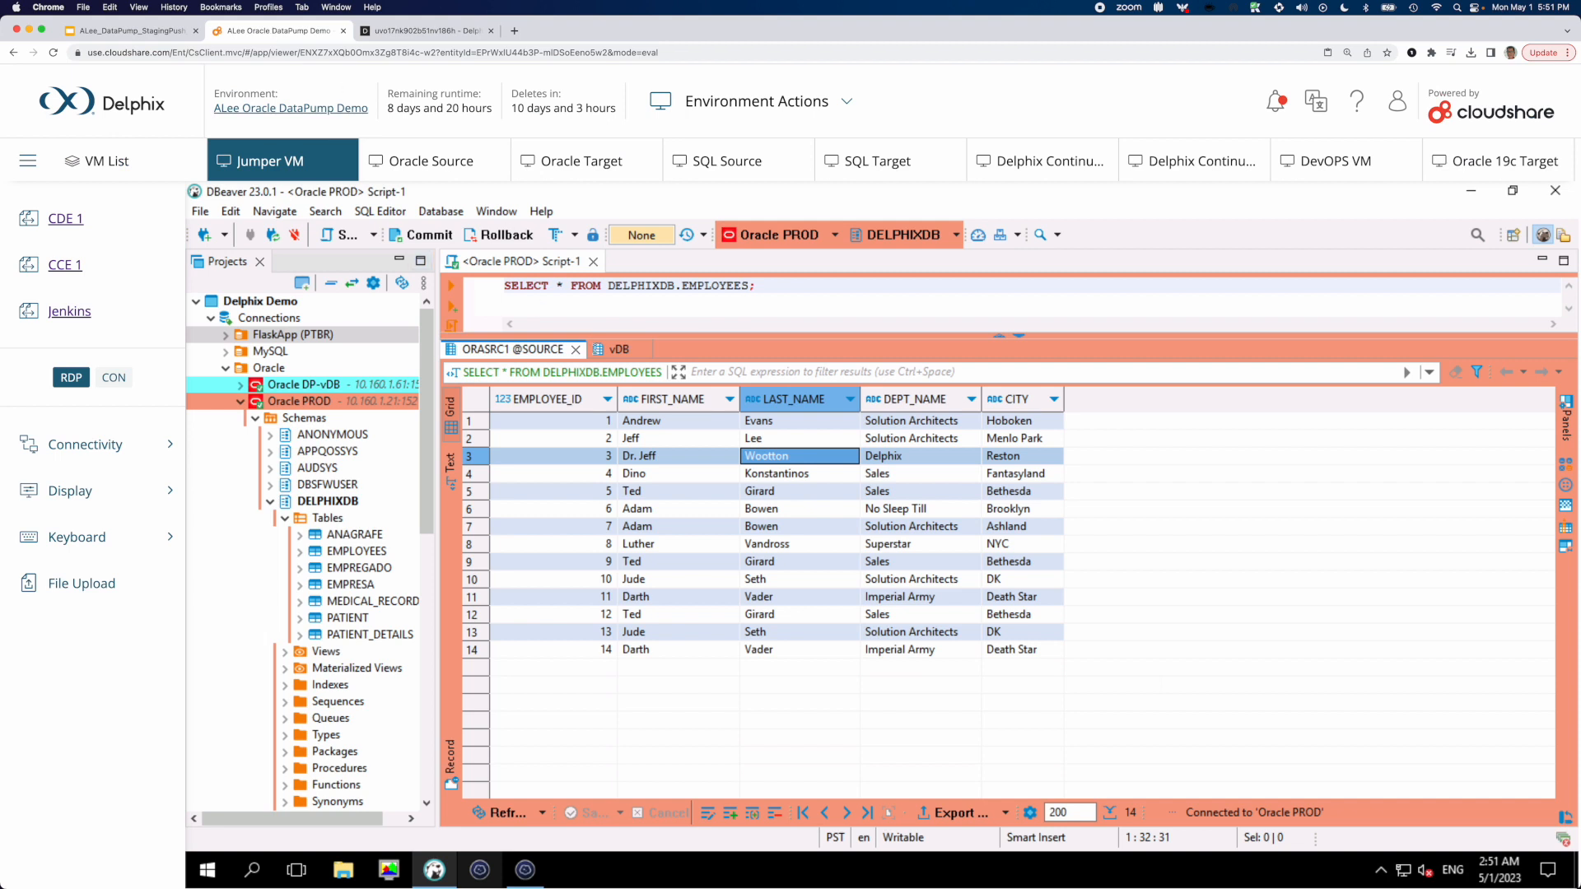
left_click(616, 350)
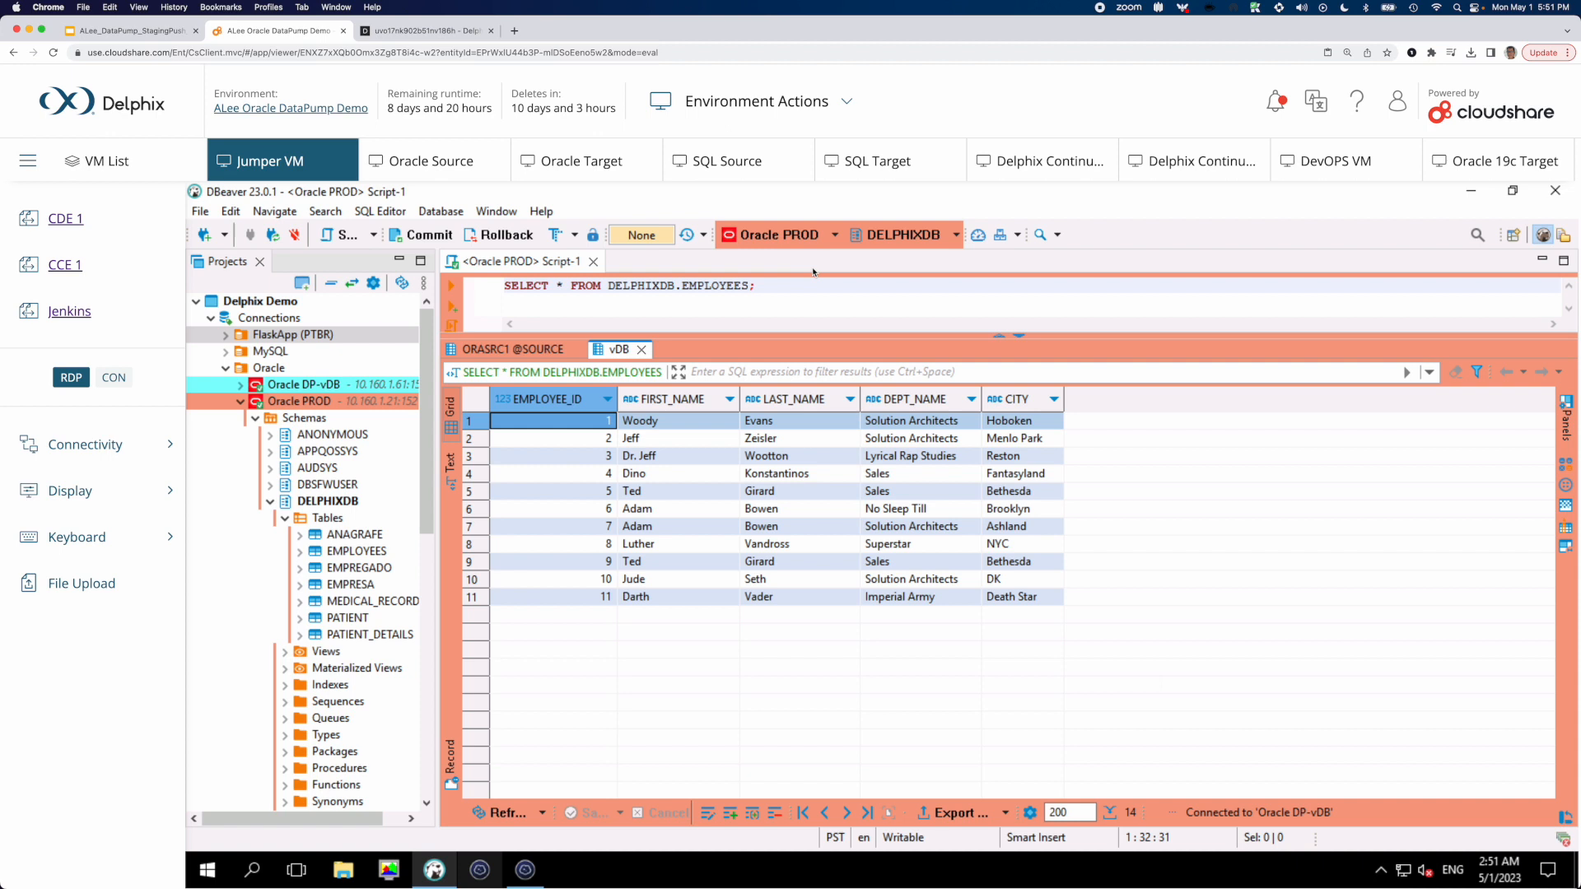
left_click(836, 236)
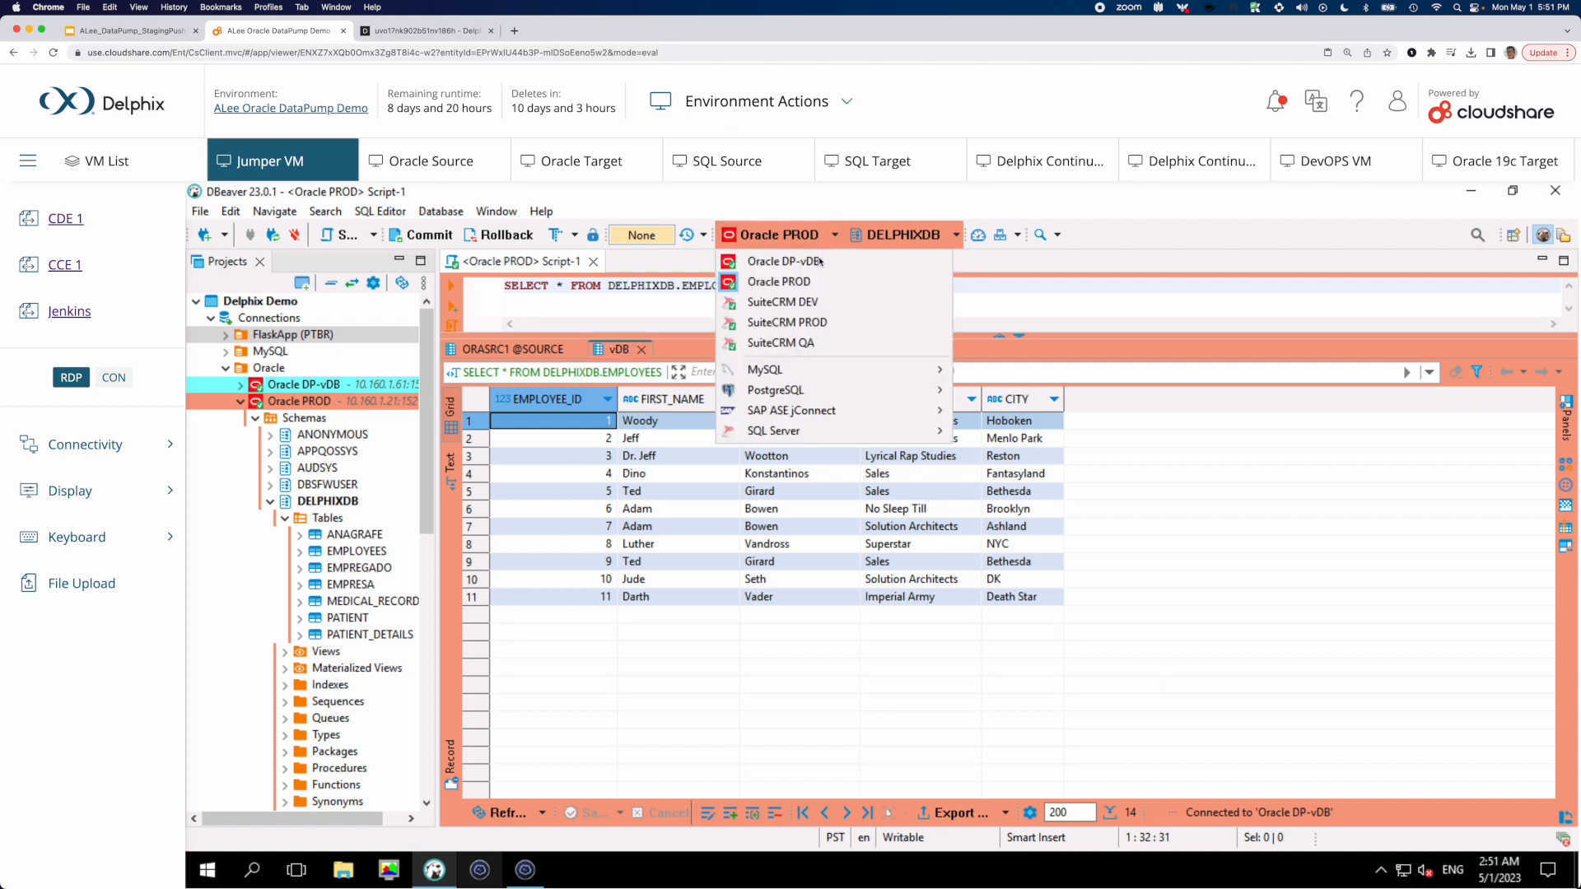
left_click(819, 262)
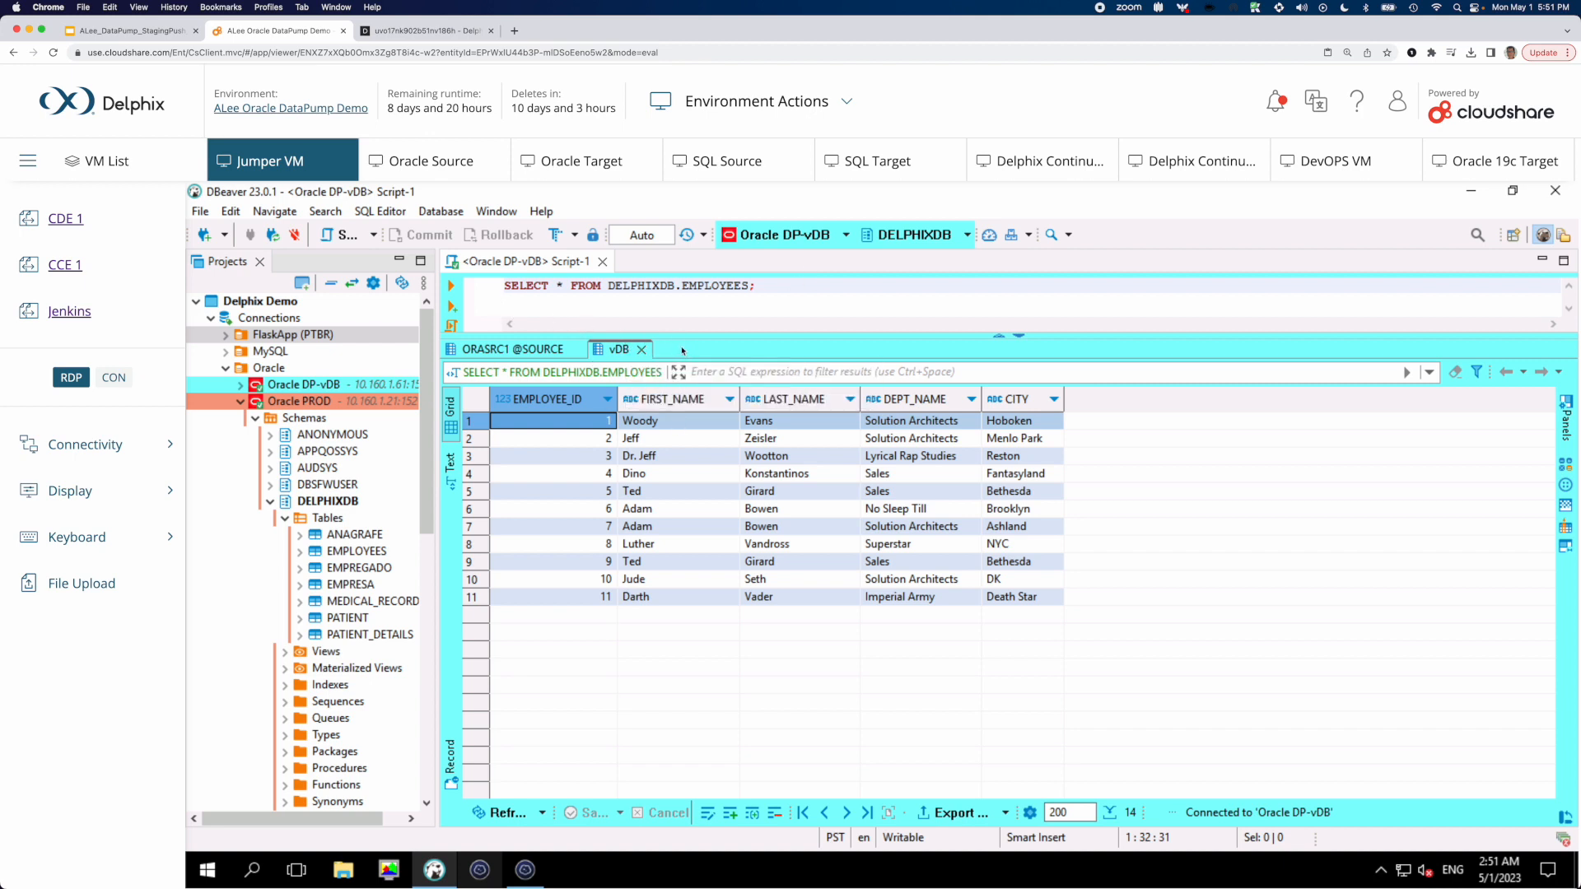
left_click(451, 308)
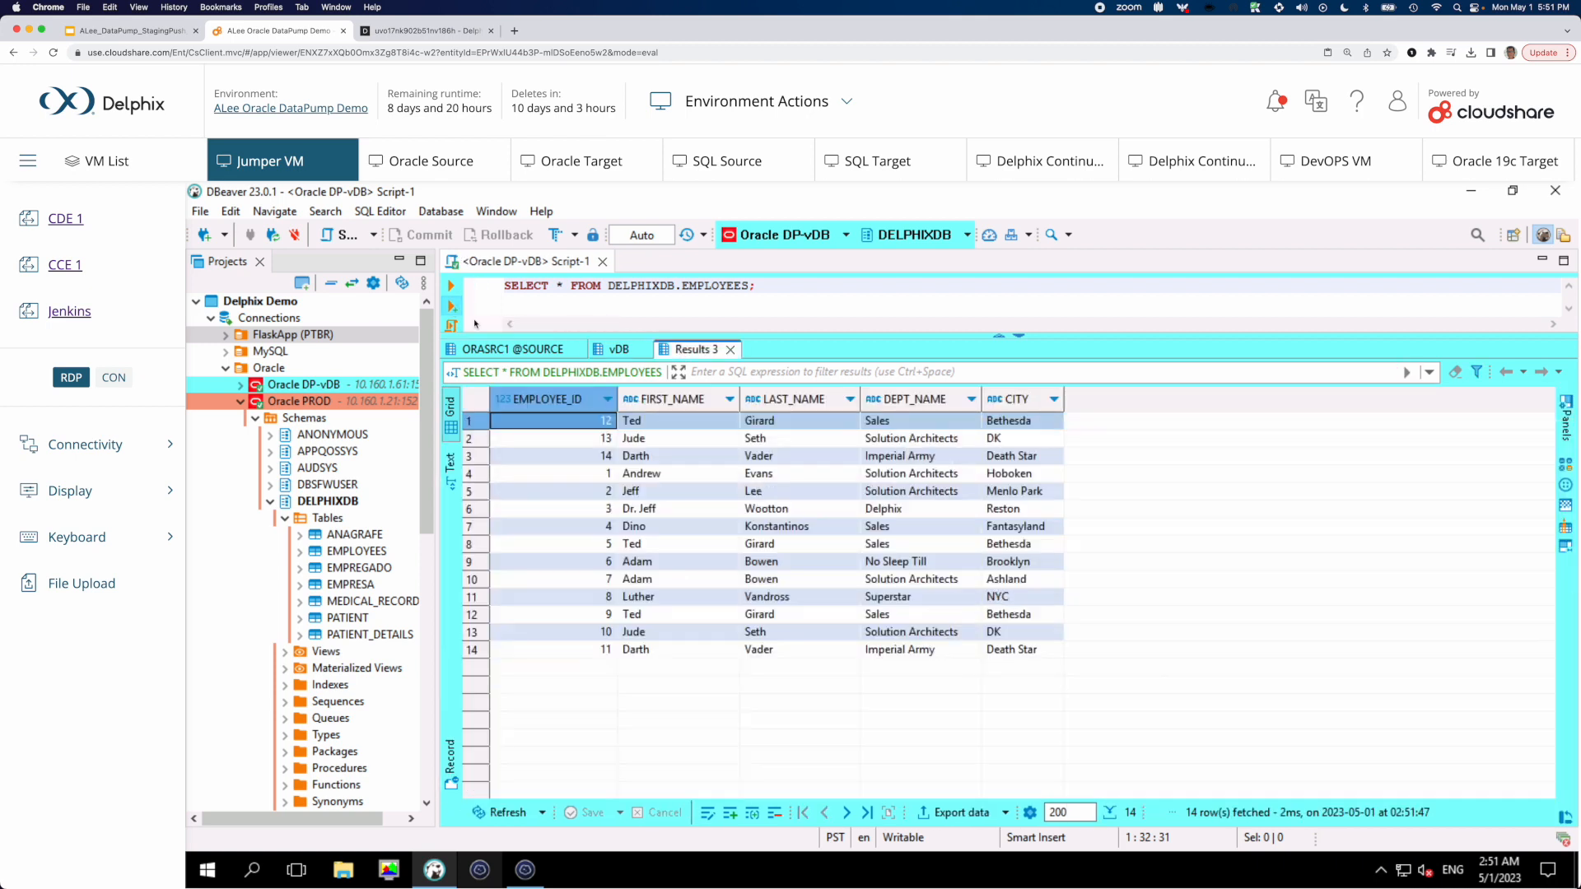
Order the new vDB results by EMPLOYEE_ID ascending and inspect the changed name and department values in the first three rows
left_click(607, 399)
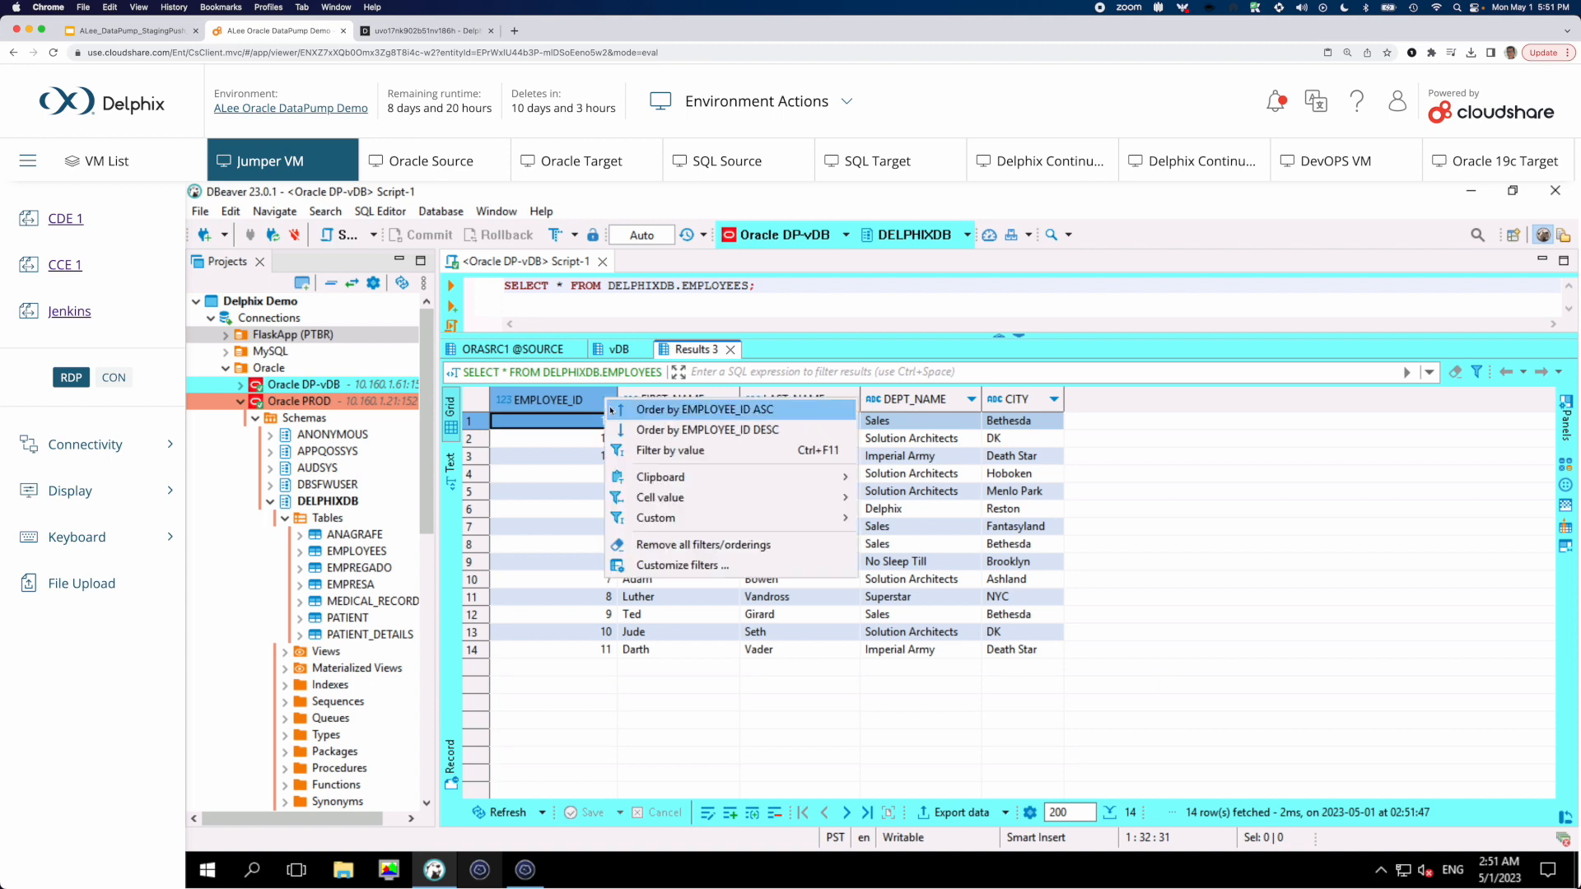
left_click(611, 409)
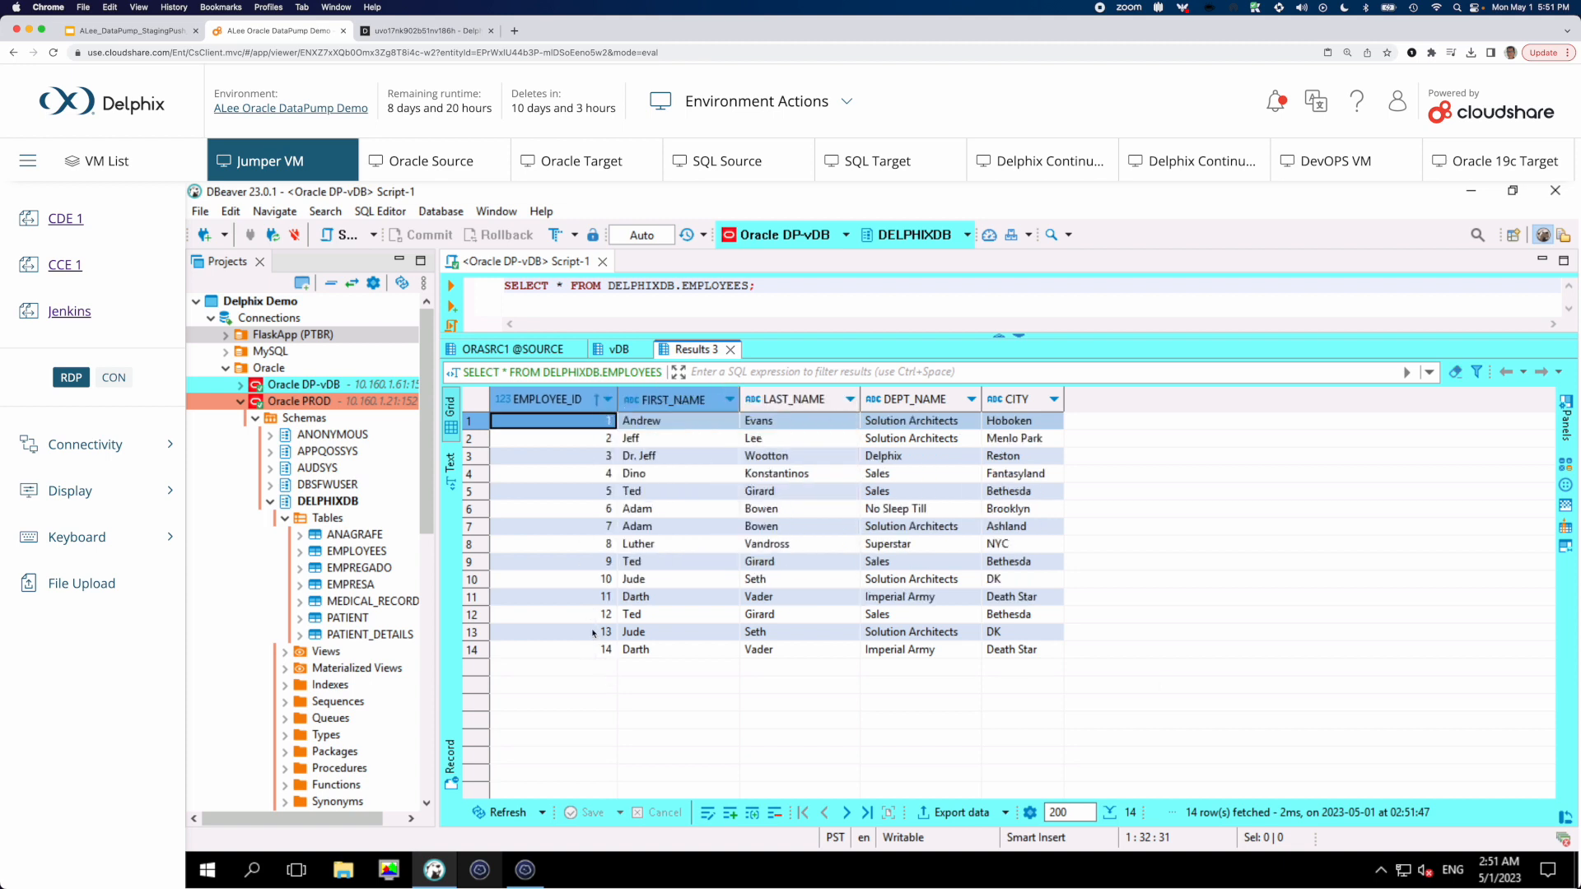
left_click(774, 443)
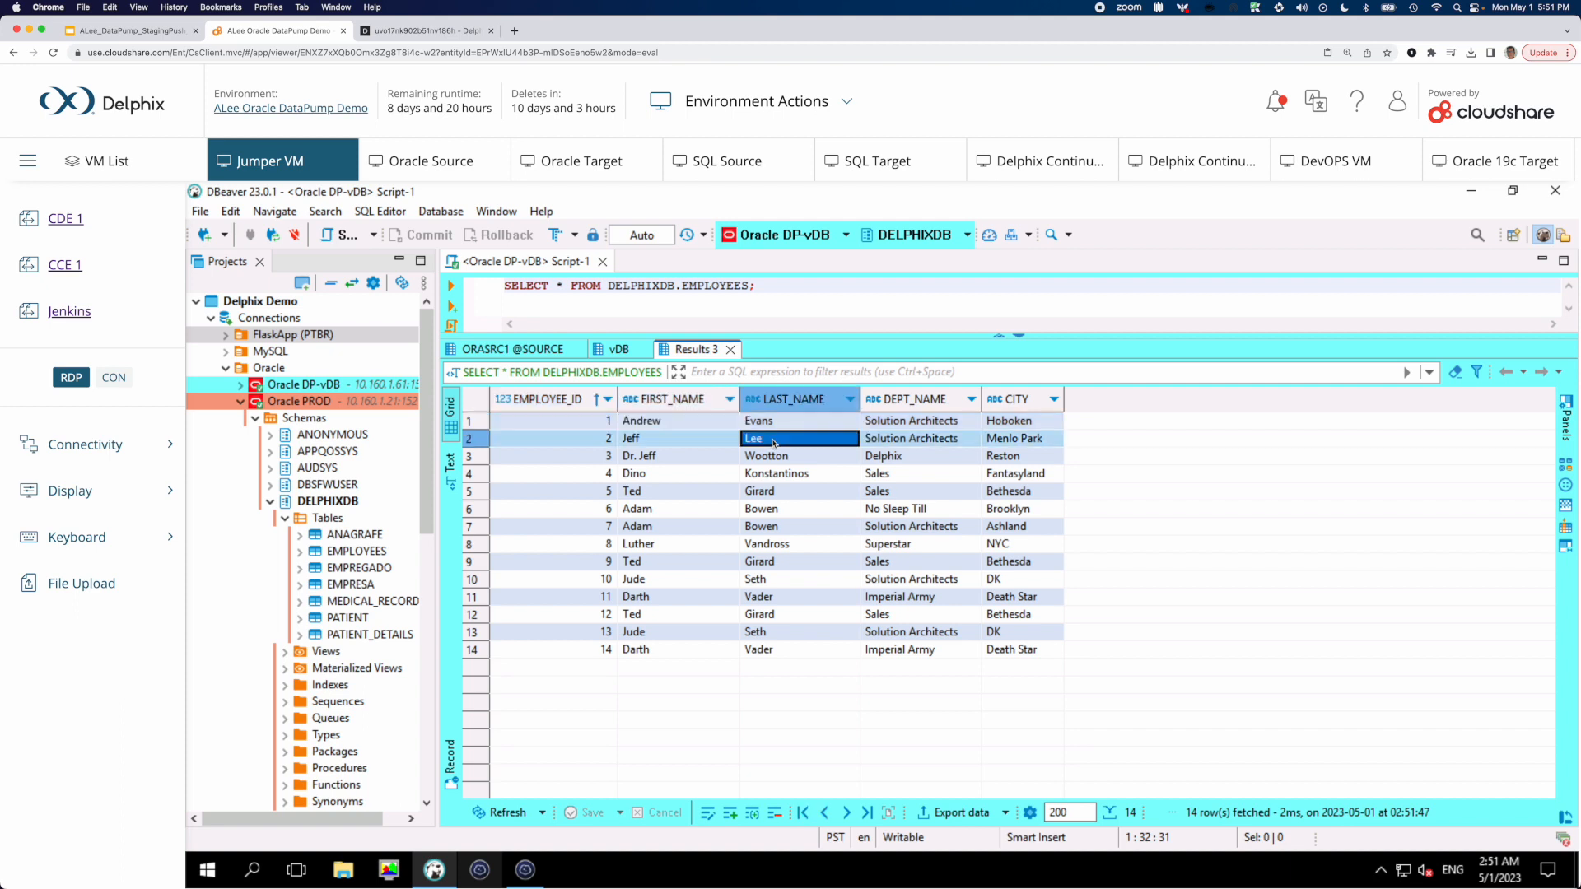
left_click(896, 458)
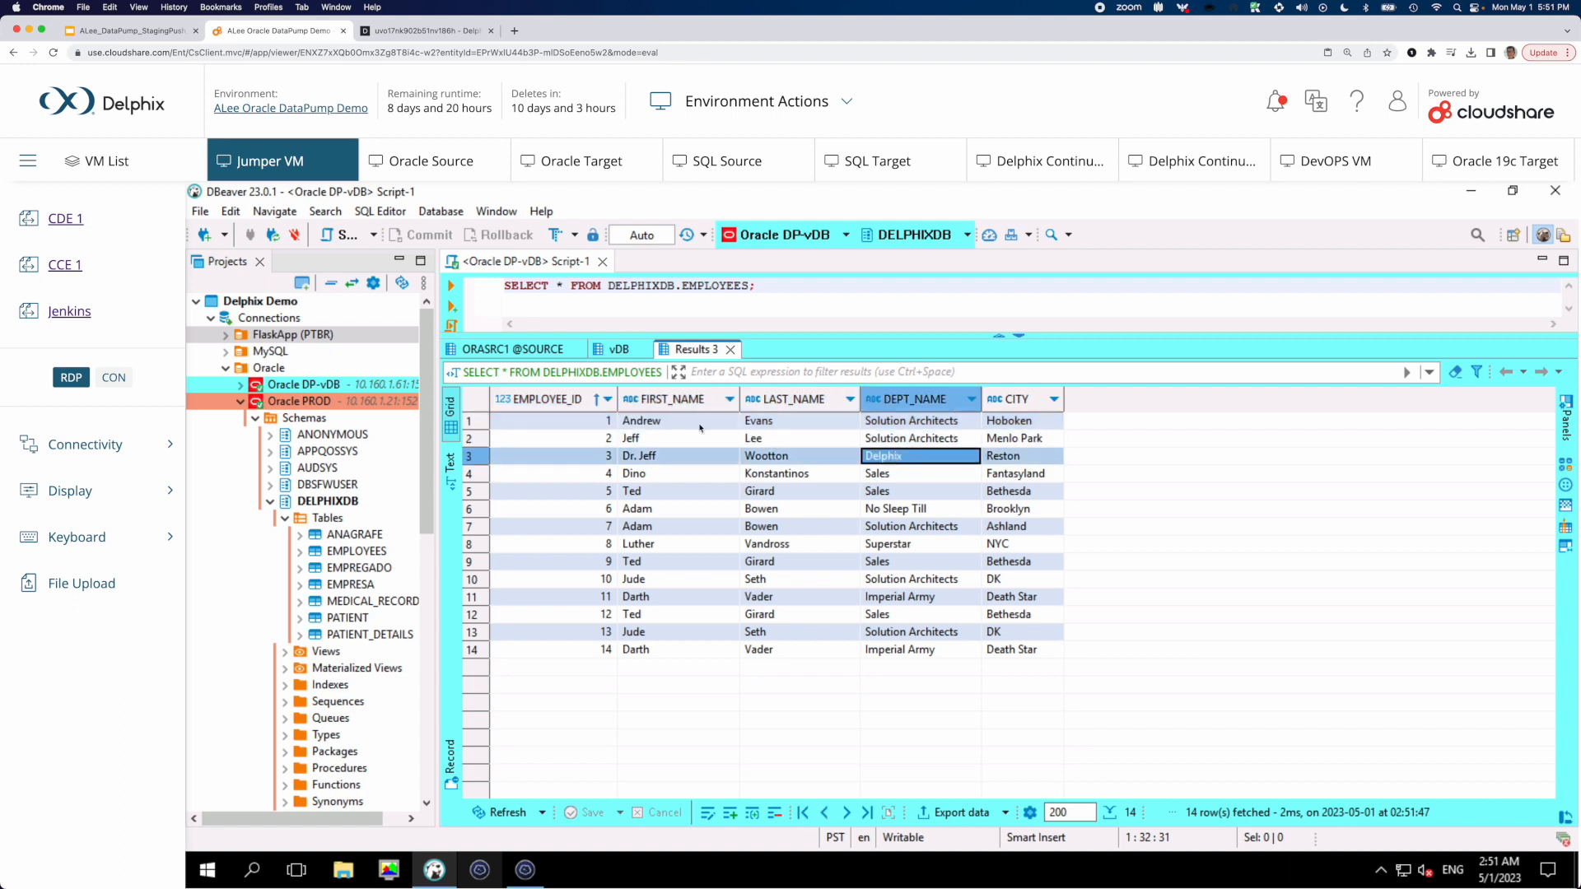
left_click(640, 424)
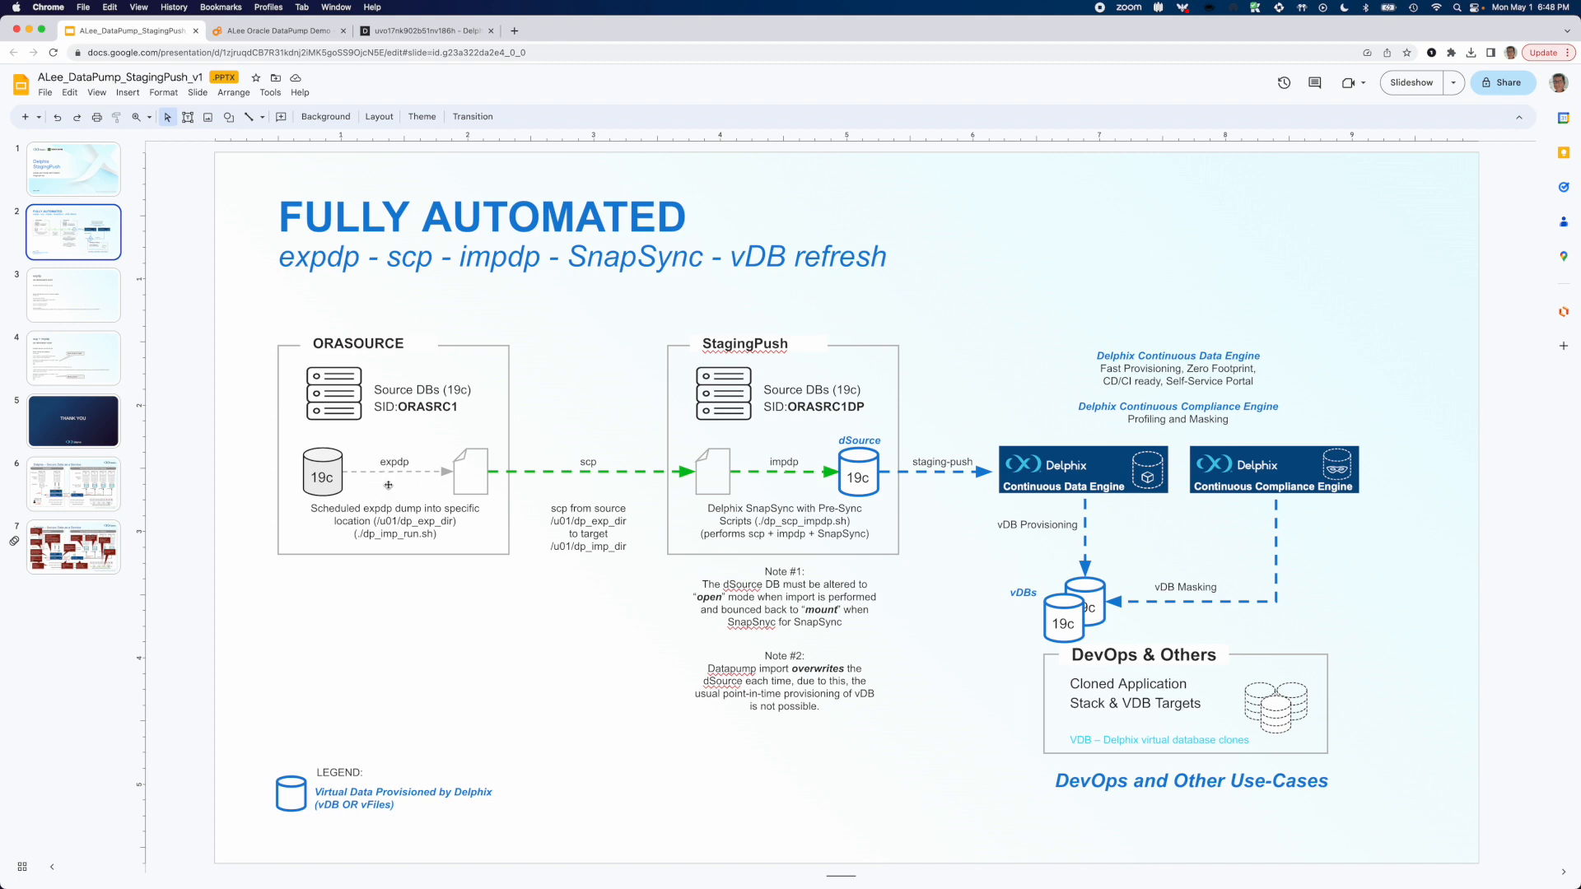
Switch to Delphix and review the policies of ORASRC1-DP, including the available SnapSync policy choices
left_click(412, 38)
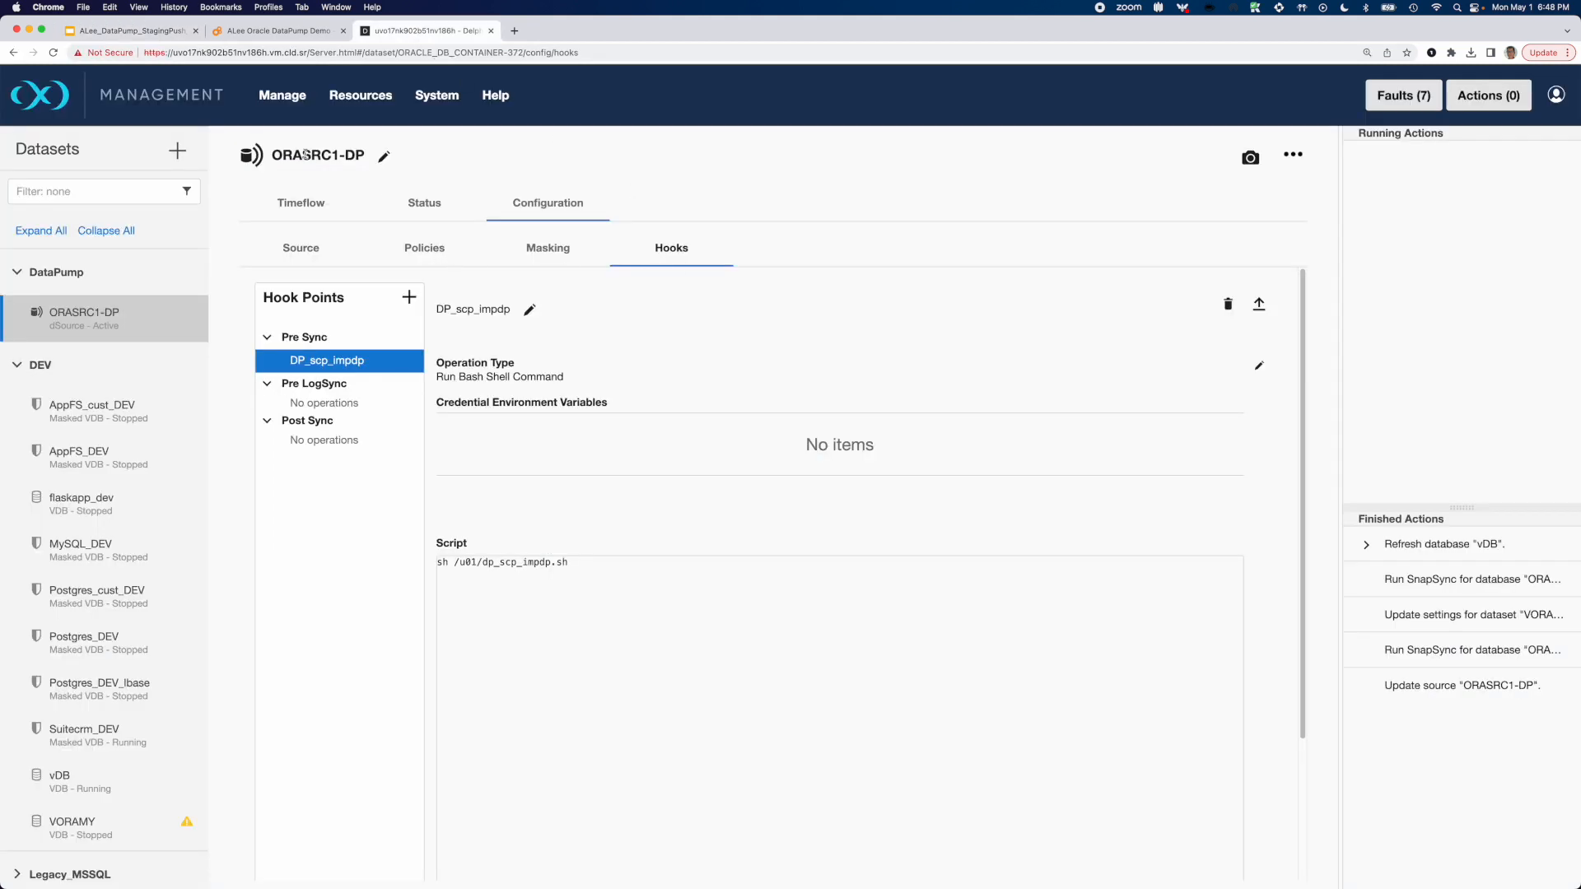
left_click(428, 252)
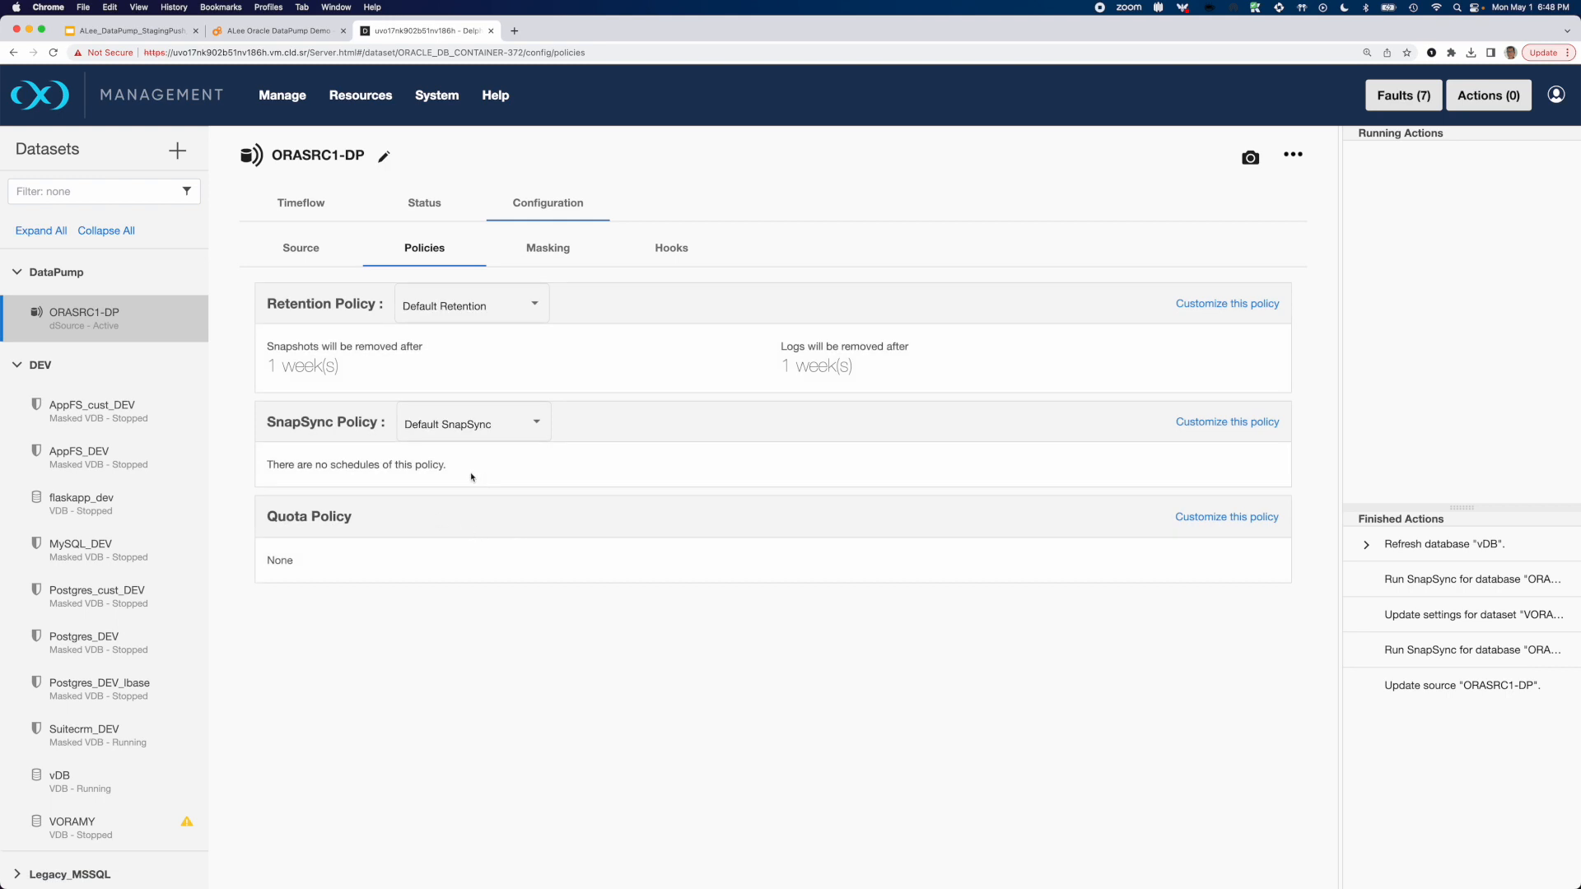
left_click(532, 425)
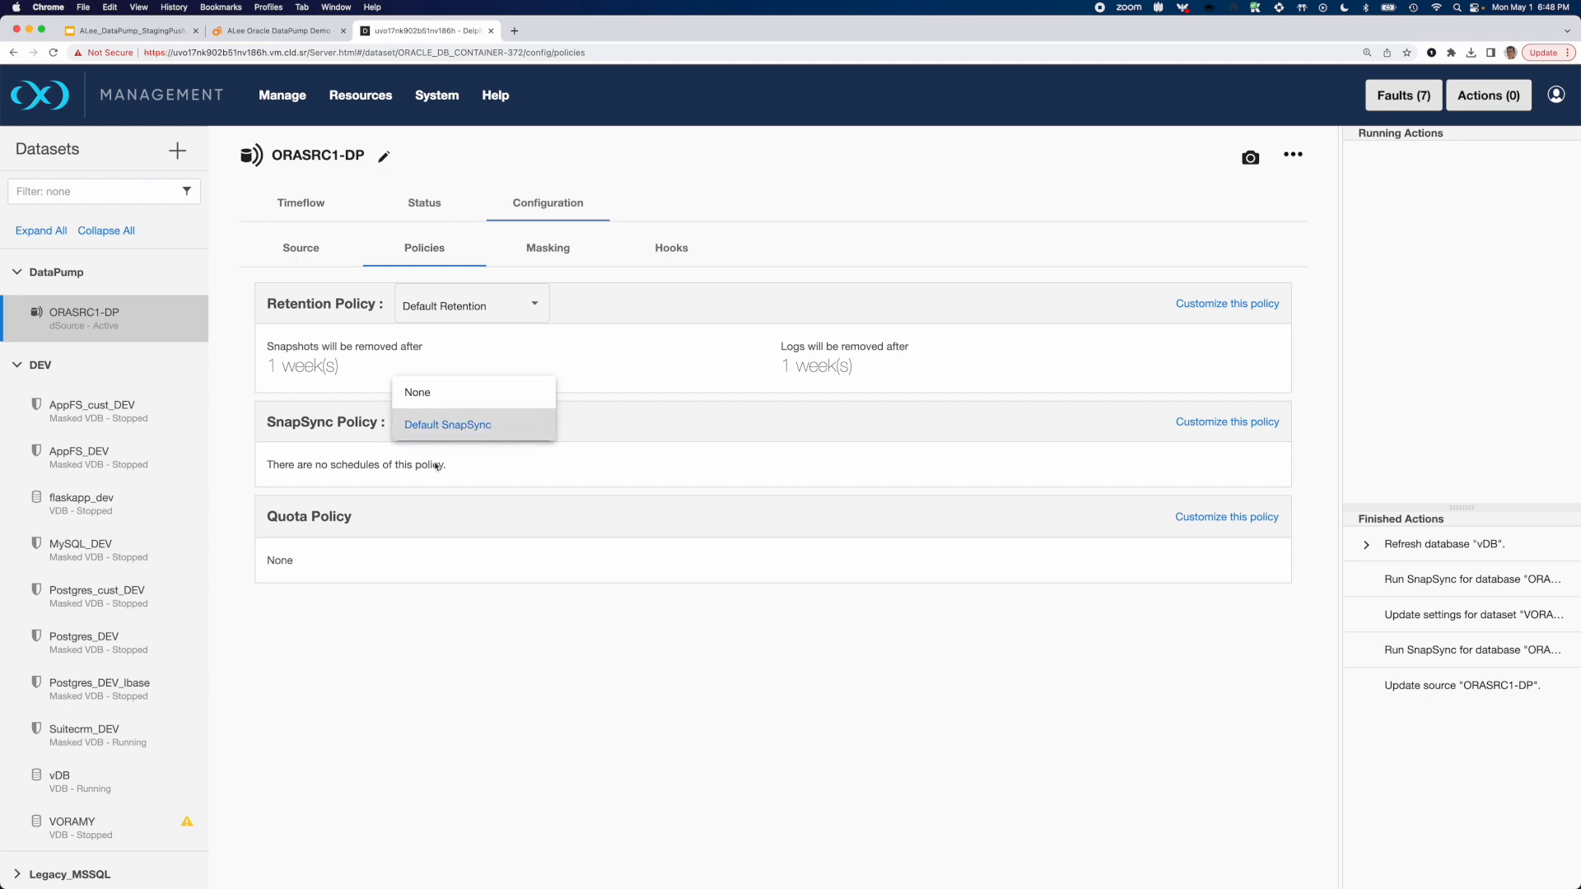
left_click(498, 472)
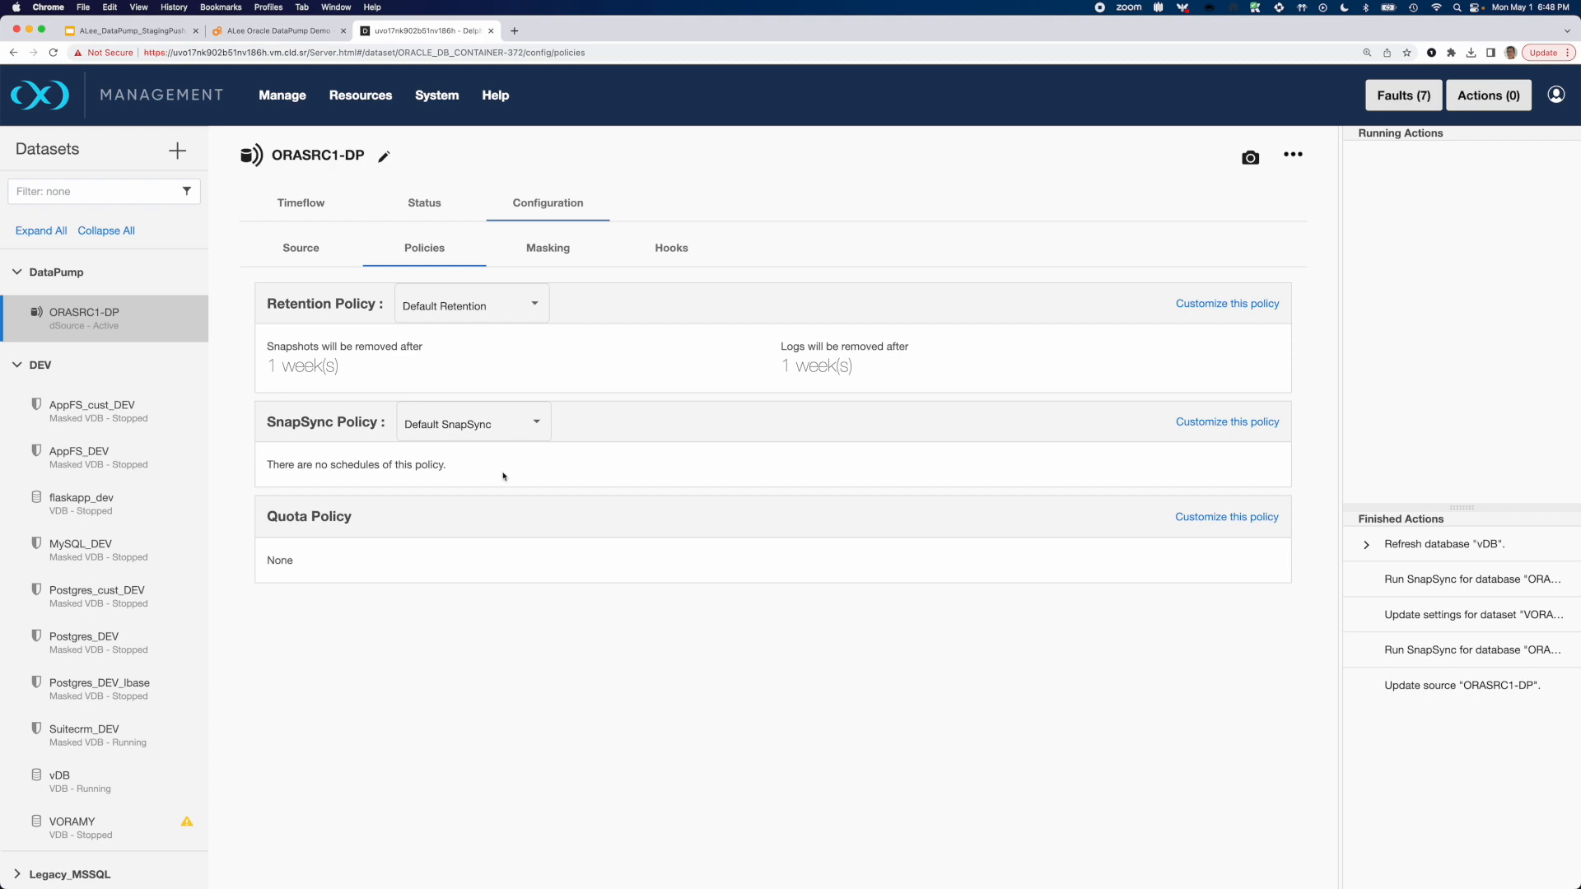
Start a refresh of vDB from its Timeflow with the More Accurate option and proceed to the refresh point selection
left_click(83, 782)
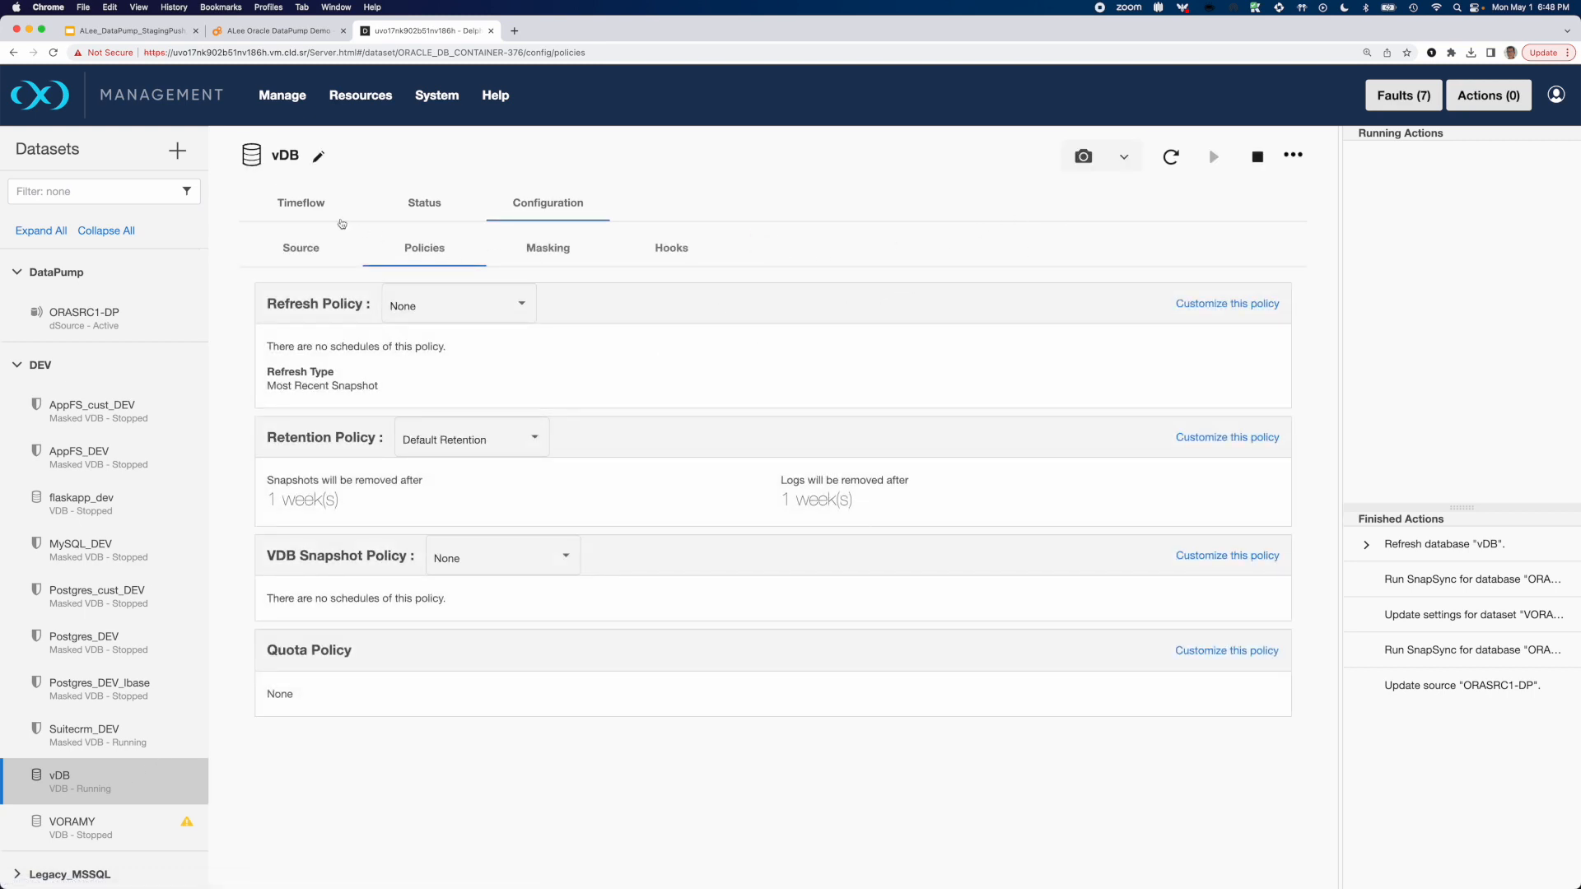
left_click(302, 204)
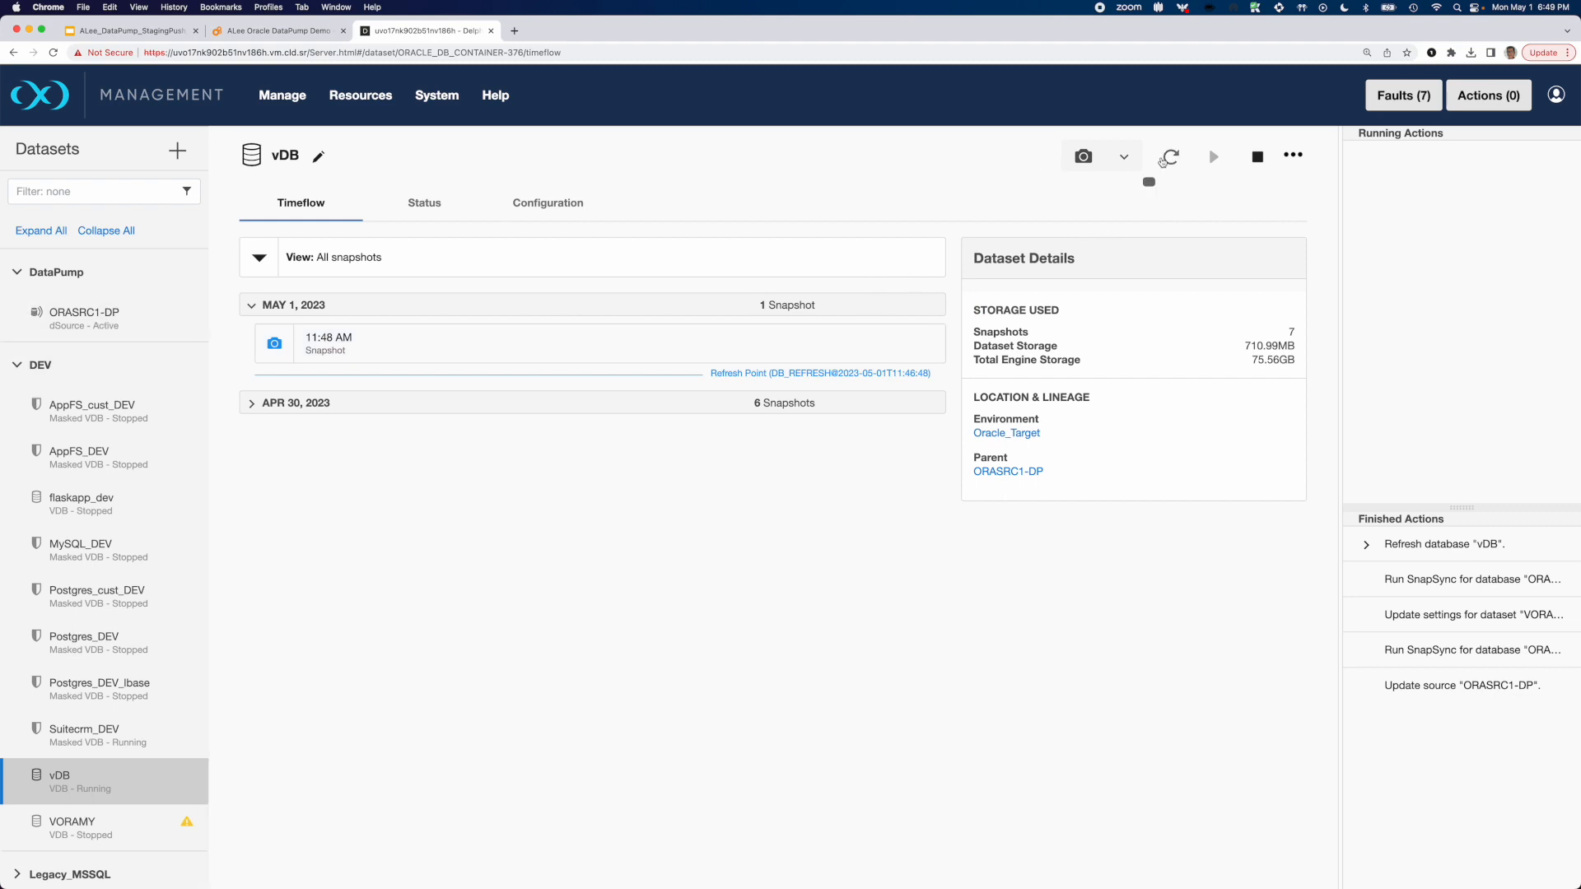
left_click(1171, 157)
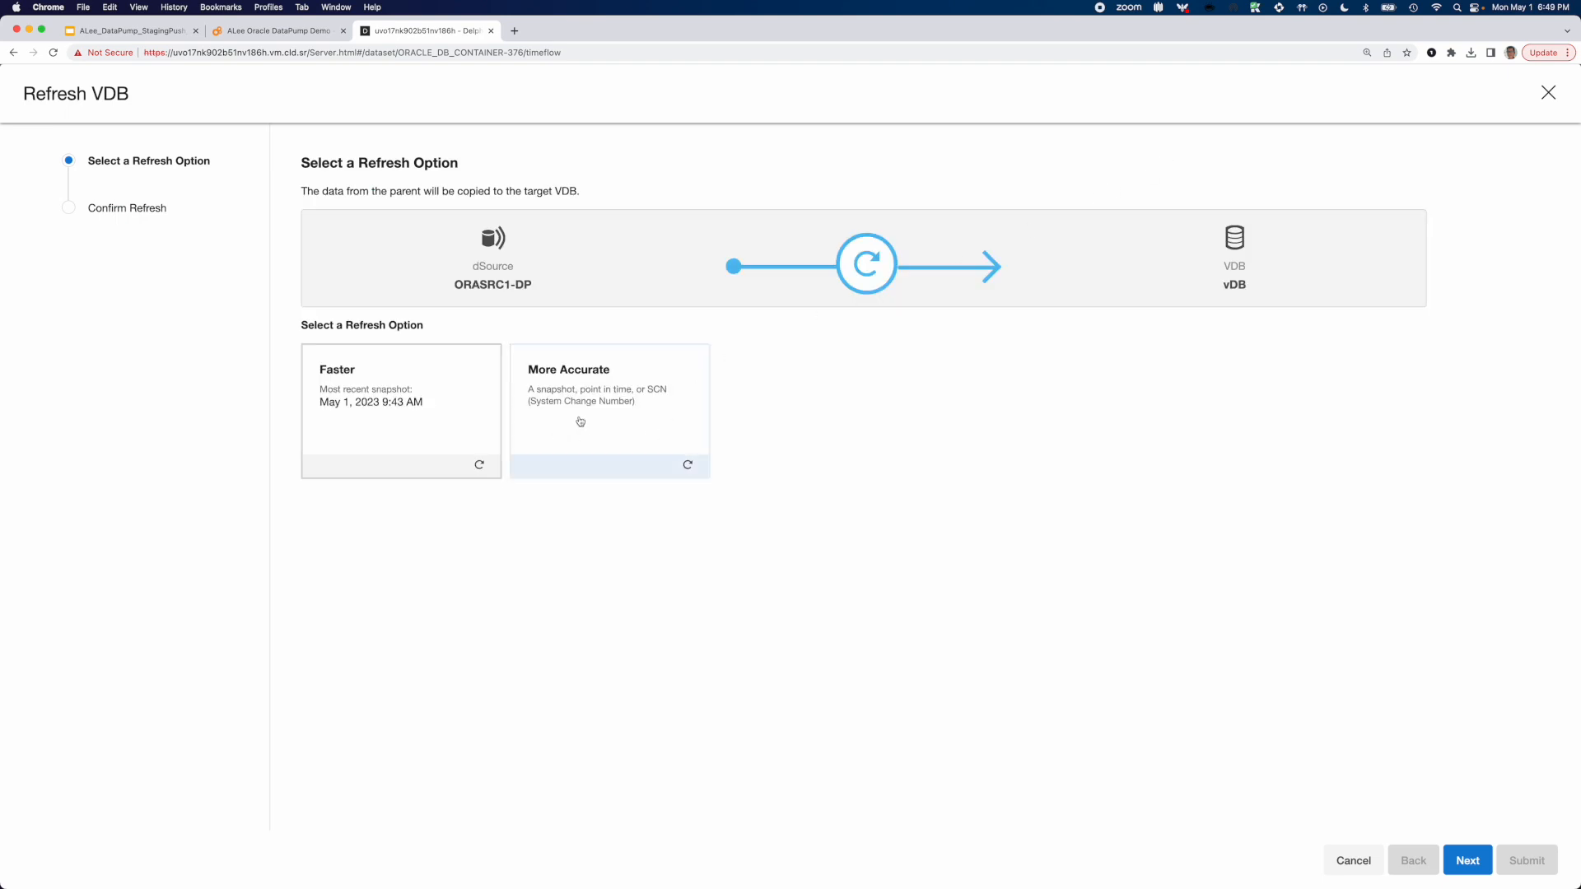
left_click(616, 412)
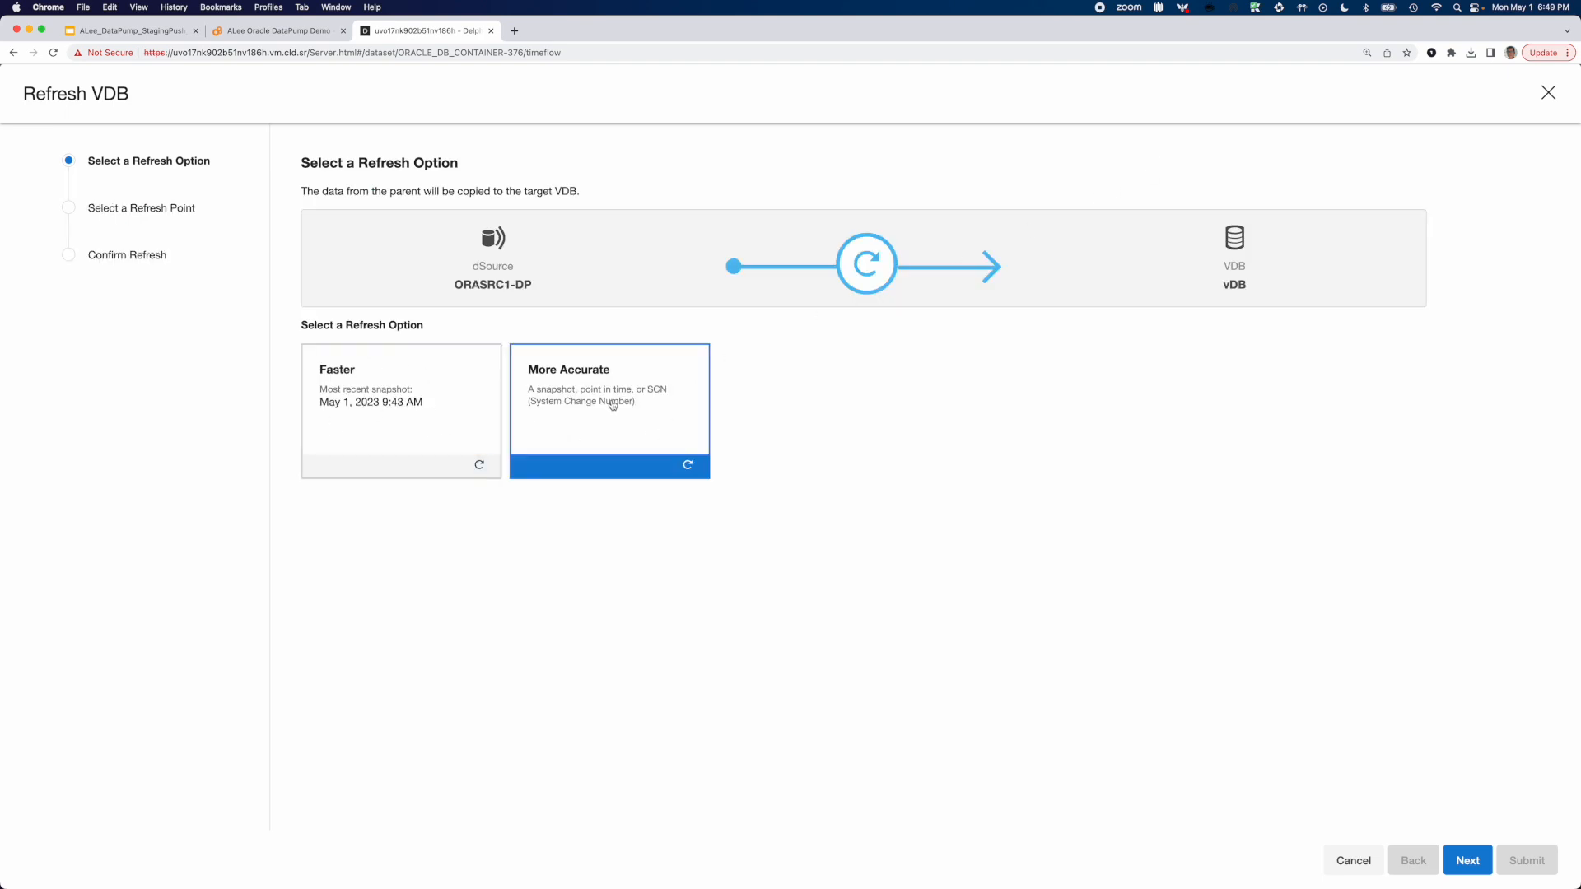
left_click(1467, 860)
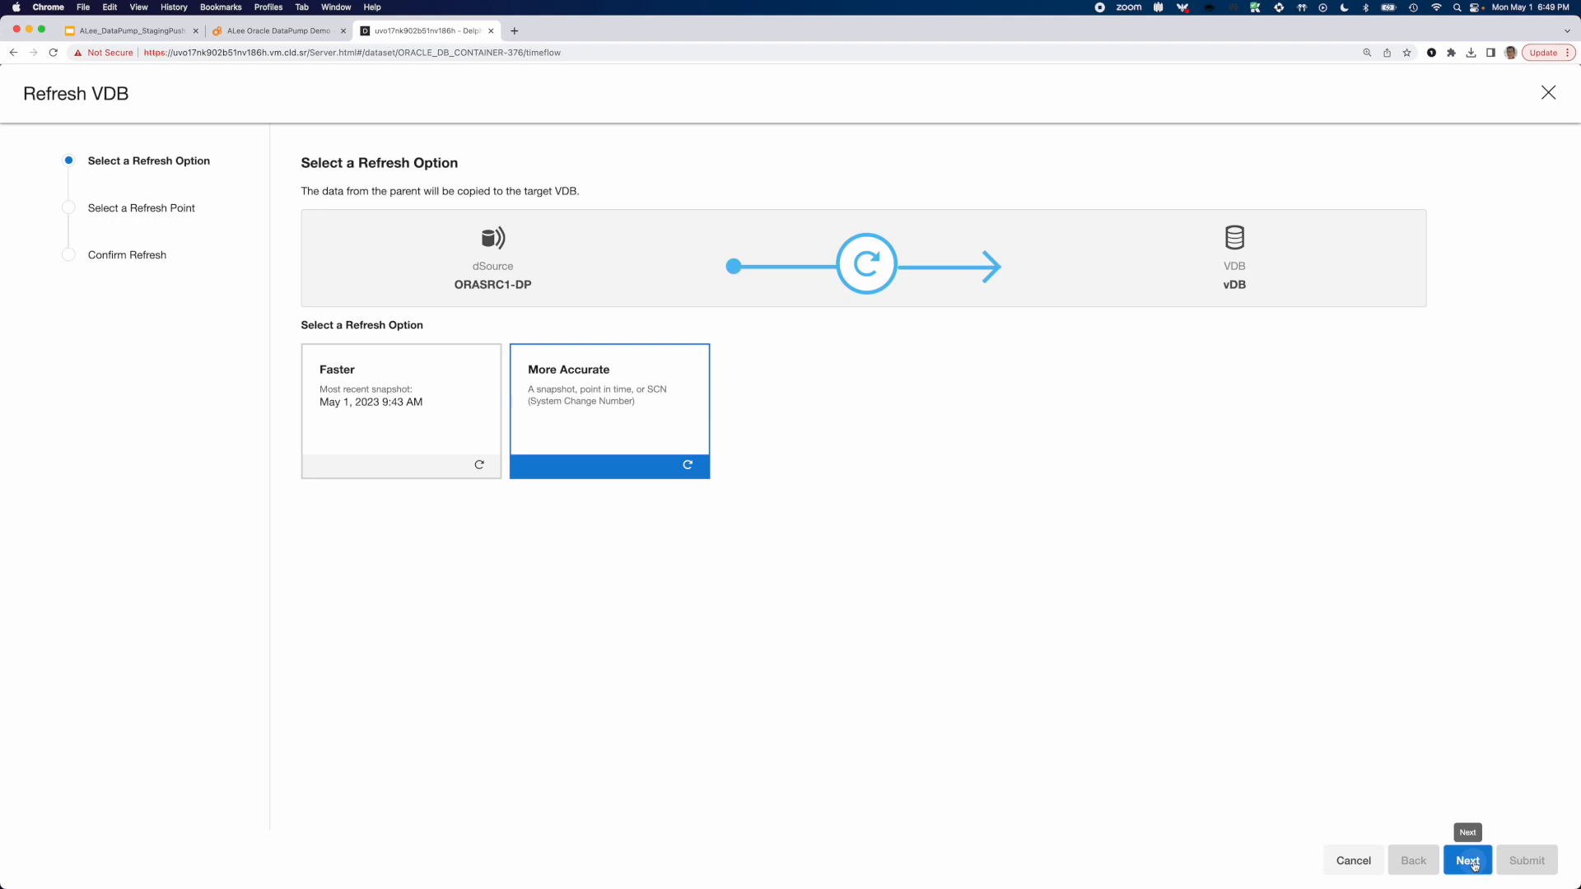